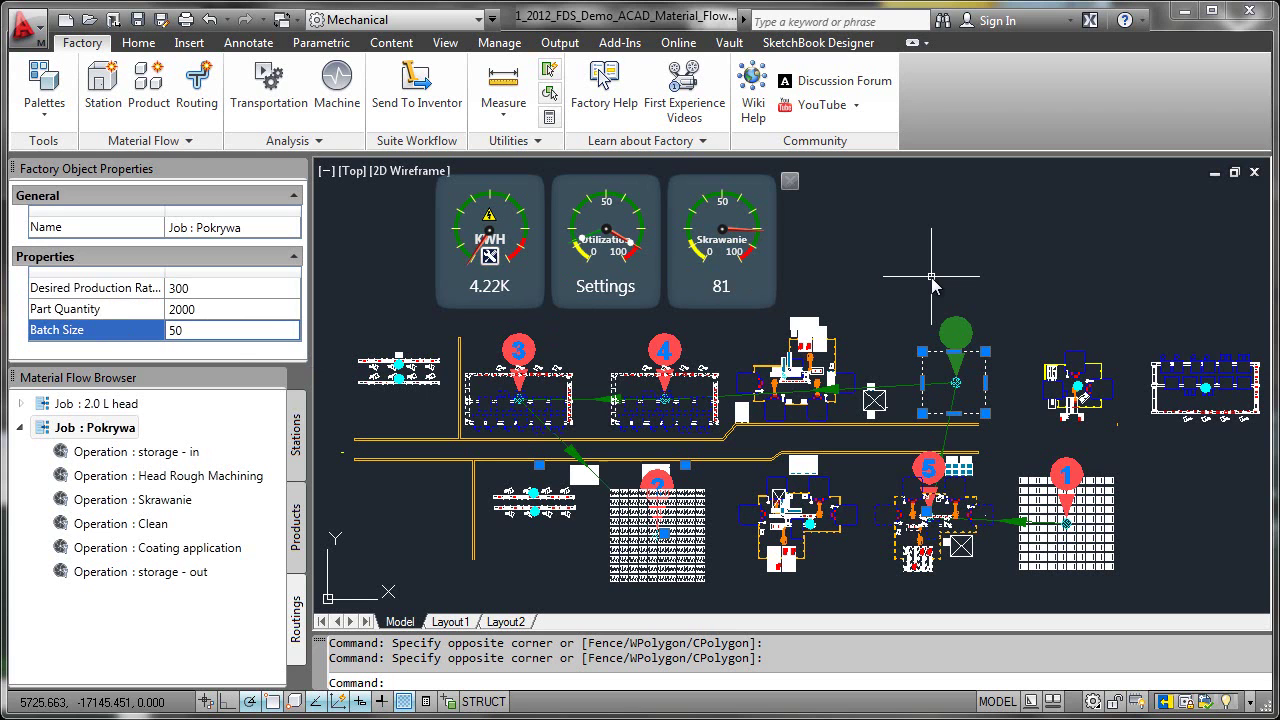
Clear the selection and close the material flow analysis drawing without saving its changes.
{"action": "key", "text": "Escape"}
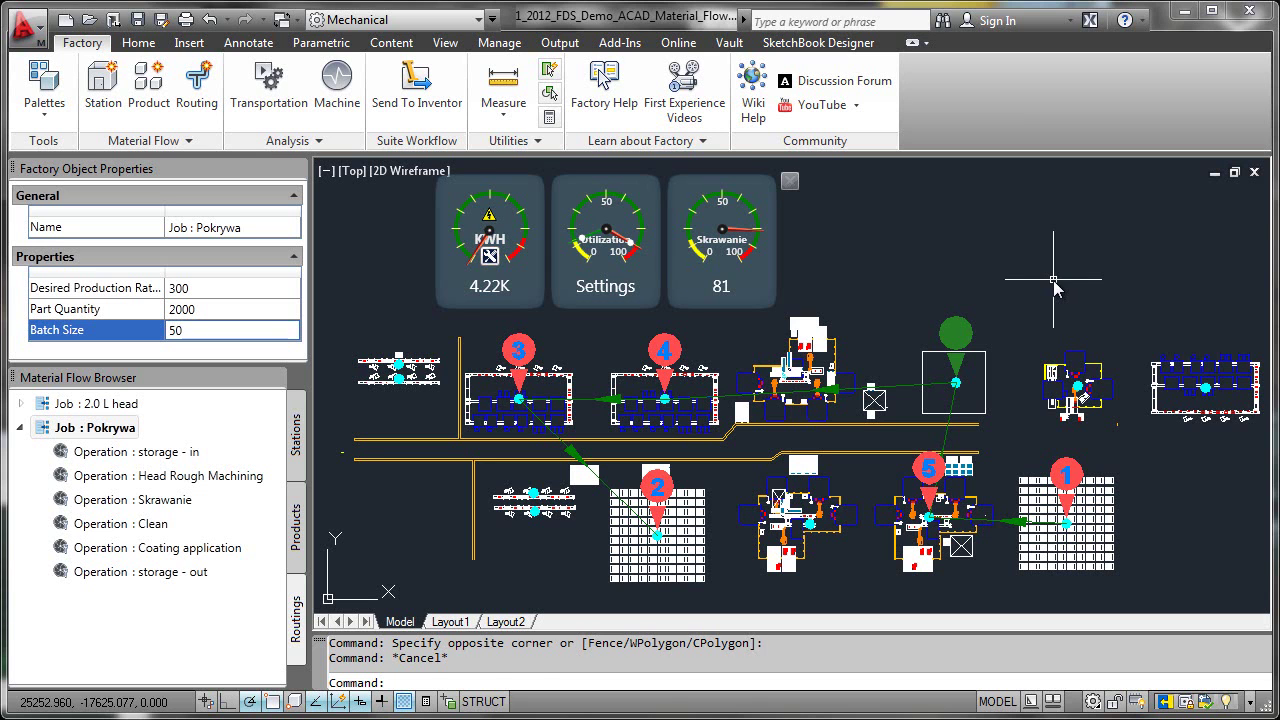
{"action": "key", "text": "Escape"}
{"action": "left_click", "coordinate": [990, 273]}
{"action": "left_click", "coordinate": [990, 274]}
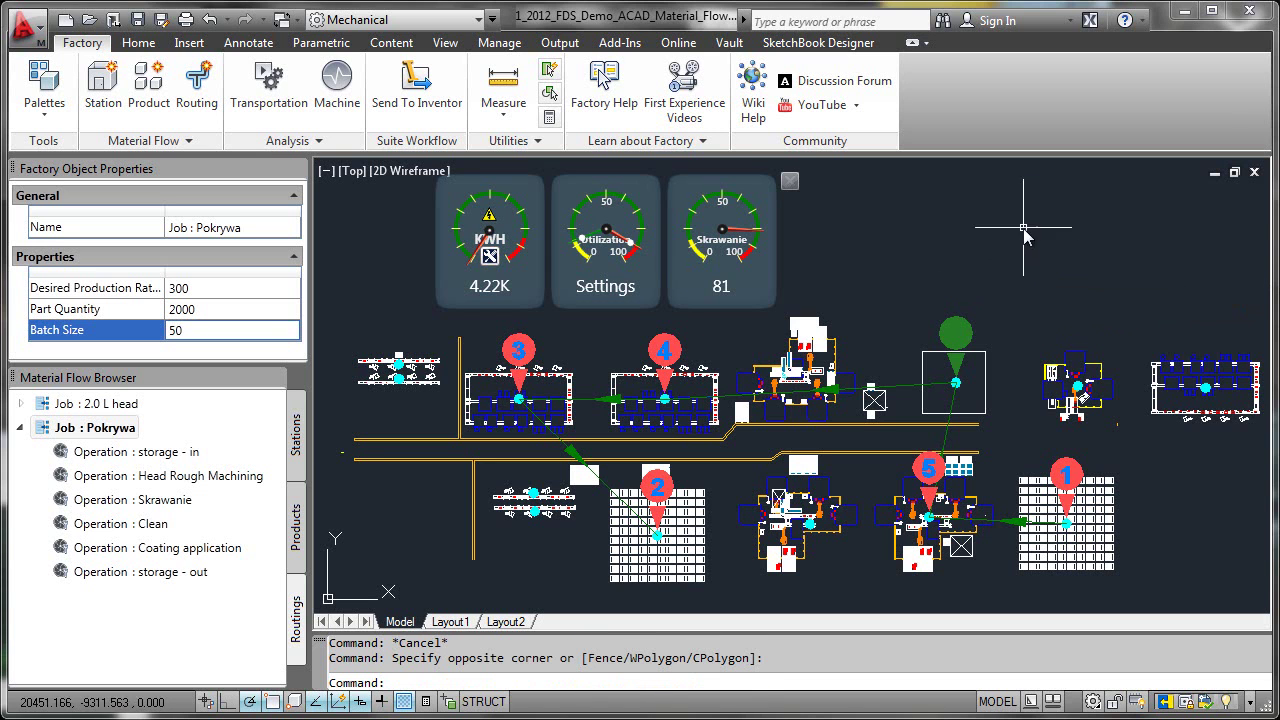
{"action": "left_click", "coordinate": [1255, 172]}
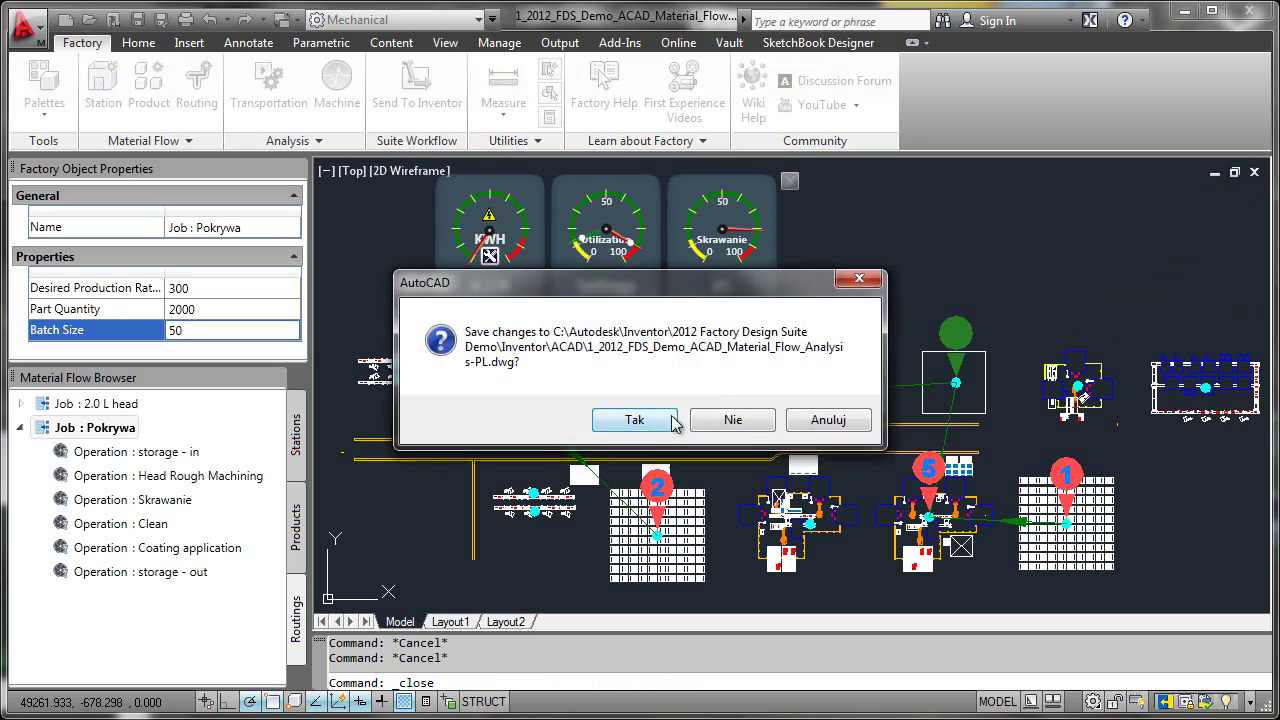
{"action": "left_click", "coordinate": [727, 415]}
Open the drawing 2_2012_FDS_ACAD_Factory_Layout and close the Material Flow Browser.
{"action": "left_click", "coordinate": [88, 20]}
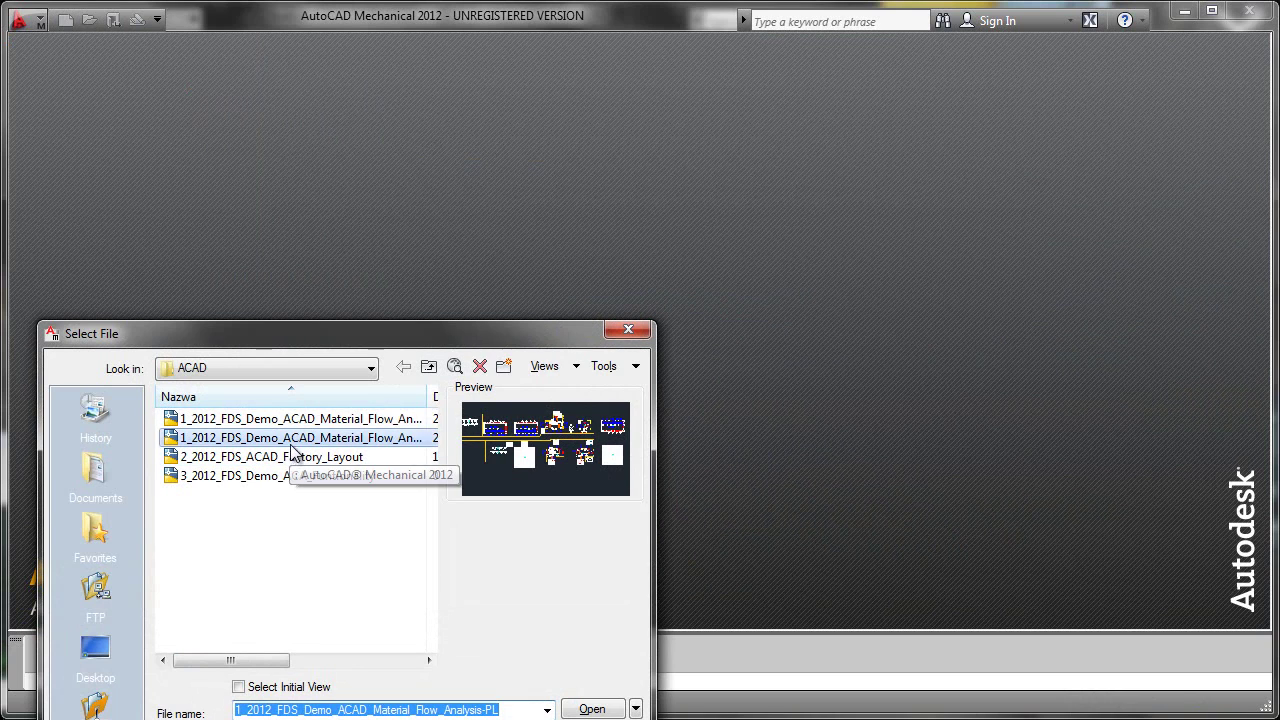
{"action": "double_click", "coordinate": [280, 459]}
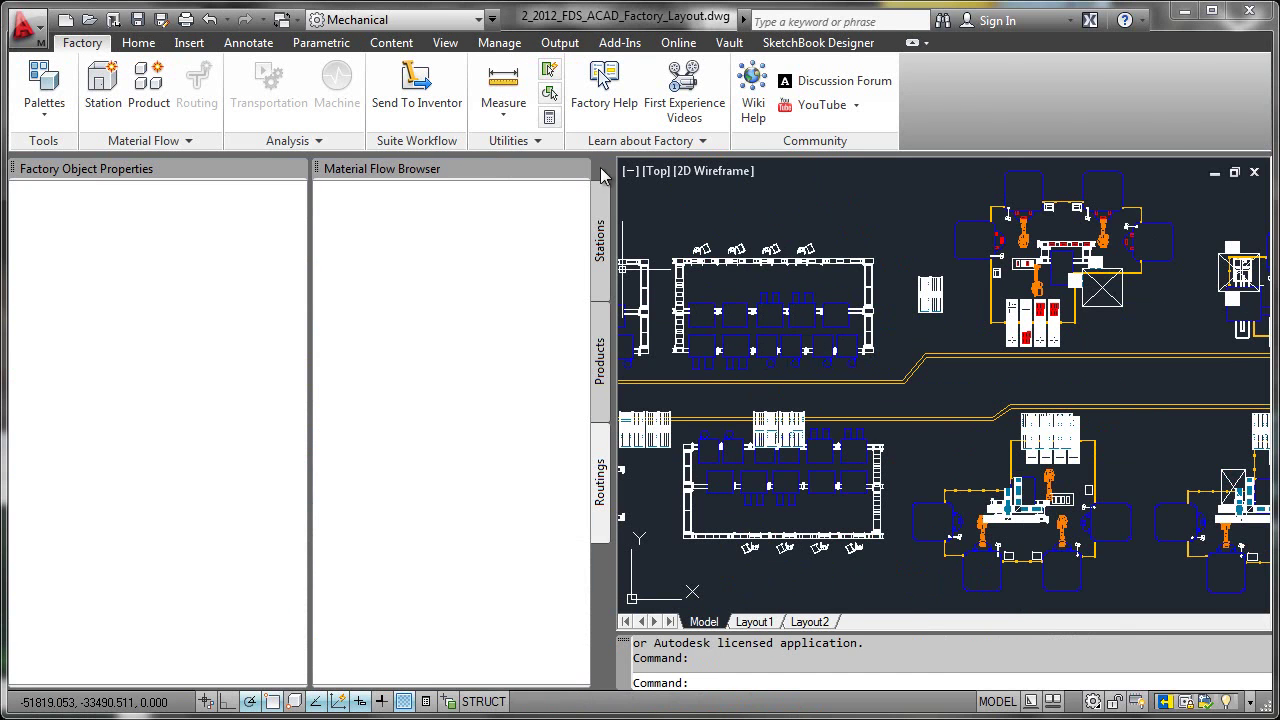
{"action": "left_click", "coordinate": [580, 168]}
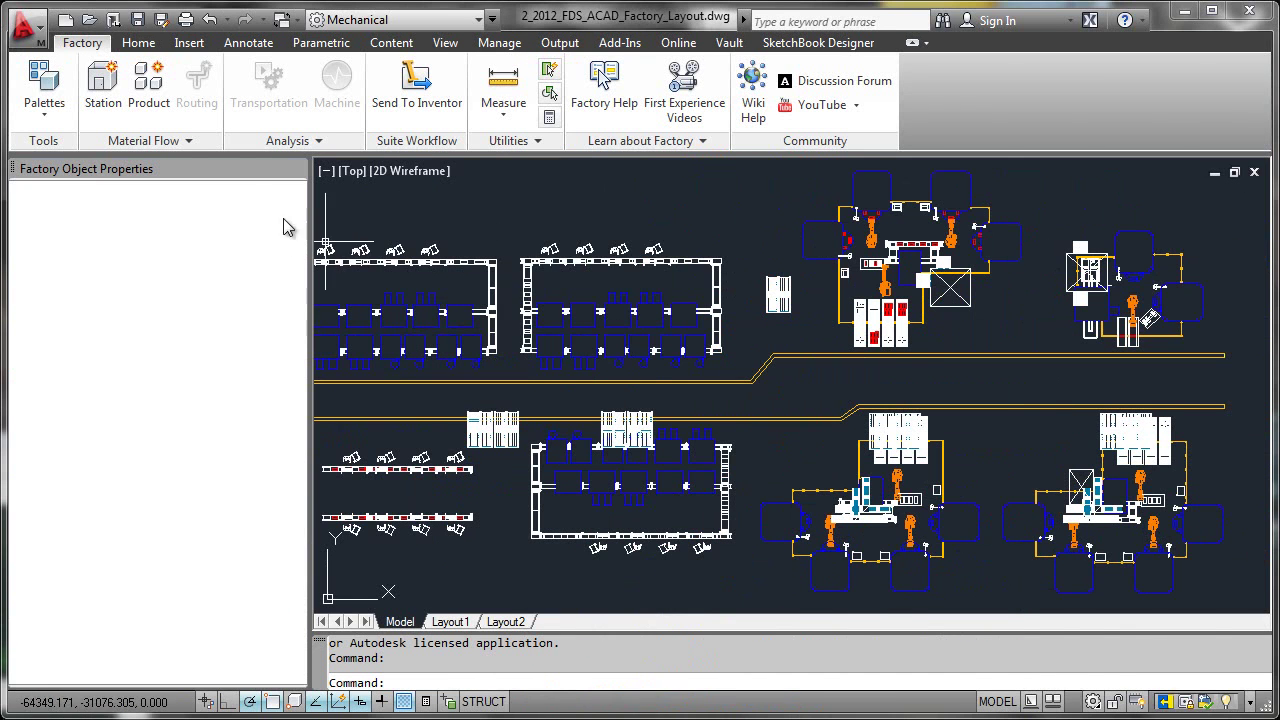
Send the whole factory layout drawing to Inventor, agreeing to save the drawing first.
{"action": "middle_click", "coordinate": [629, 231]}
{"action": "middle_click", "coordinate": [629, 231]}
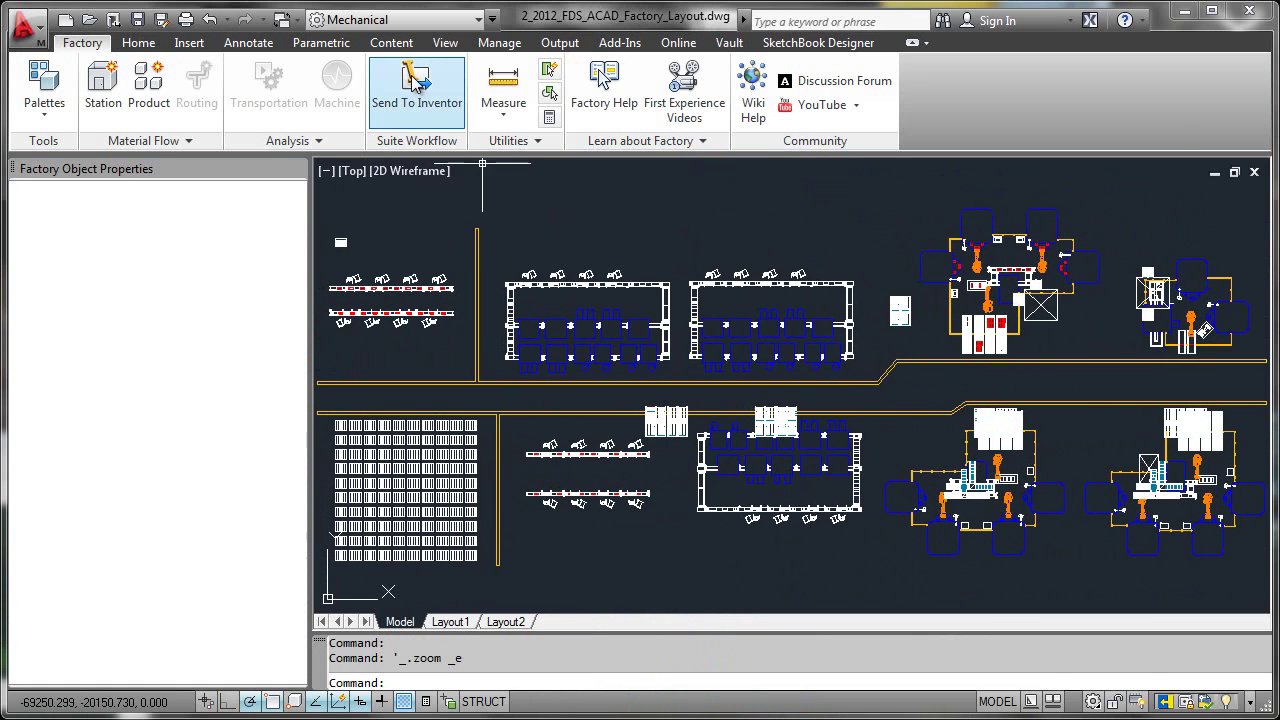
{"action": "left_click", "coordinate": [417, 106]}
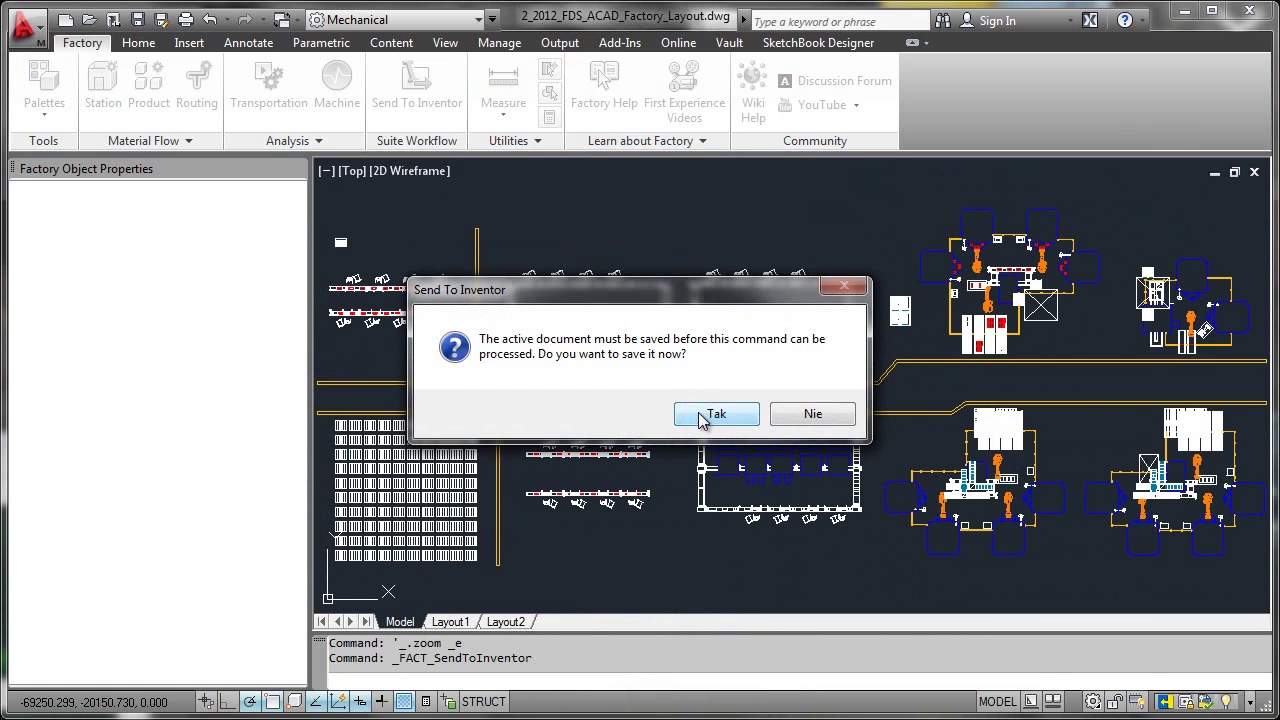
{"action": "left_click", "coordinate": [715, 411]}
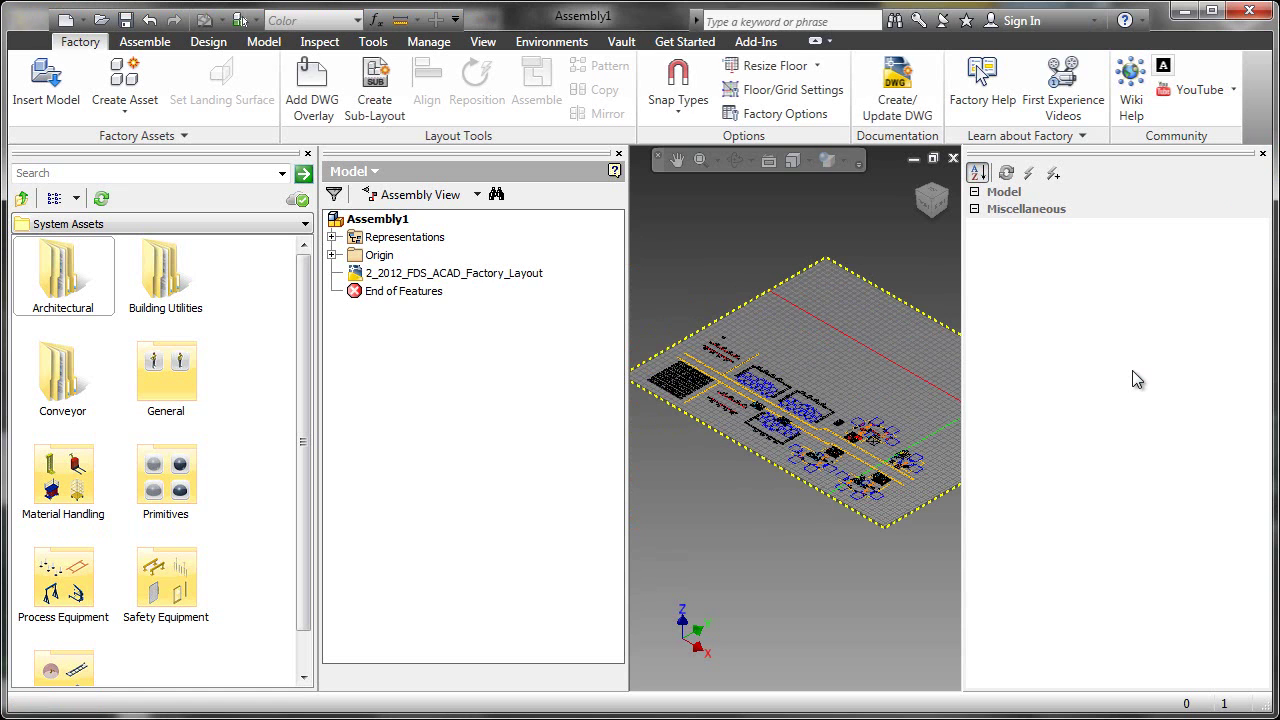
Enlarge the graphics area by narrowing the asset properties and model browsers, and restore the home view.
{"action": "left_click_drag", "start_coordinate": [963, 263], "coordinate": [1143, 261]}
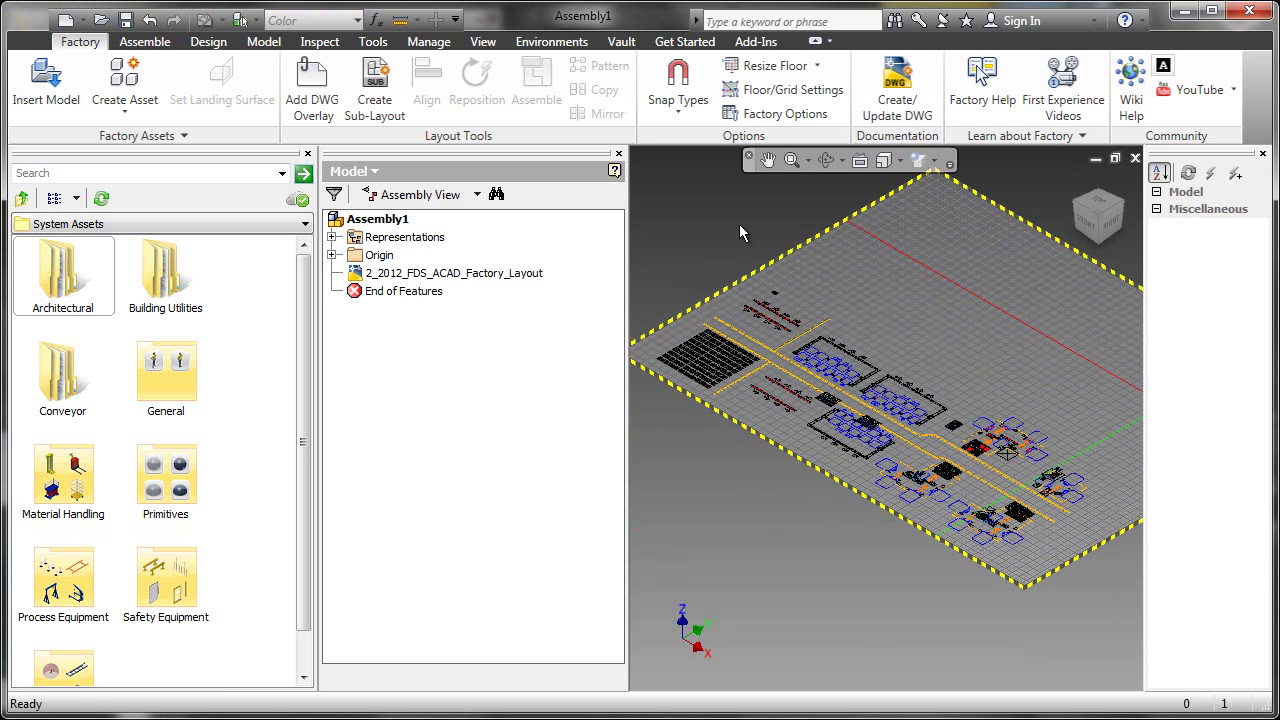
{"action": "left_click_drag", "start_coordinate": [625, 271], "coordinate": [530, 300]}
{"action": "key", "text": "F6"}
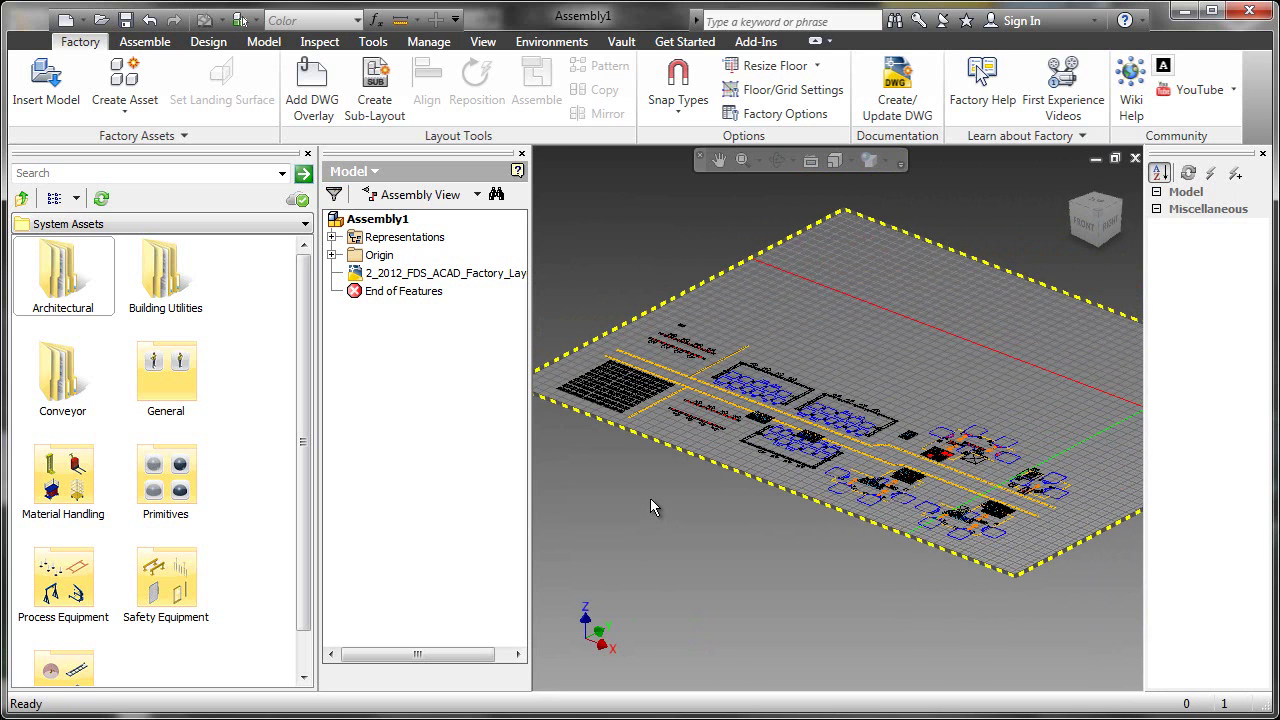
Create a sub-layout named A1 by cropping a rectangle around the four machining cells at the east end of the factory floor.
{"action": "left_click", "coordinate": [1101, 208]}
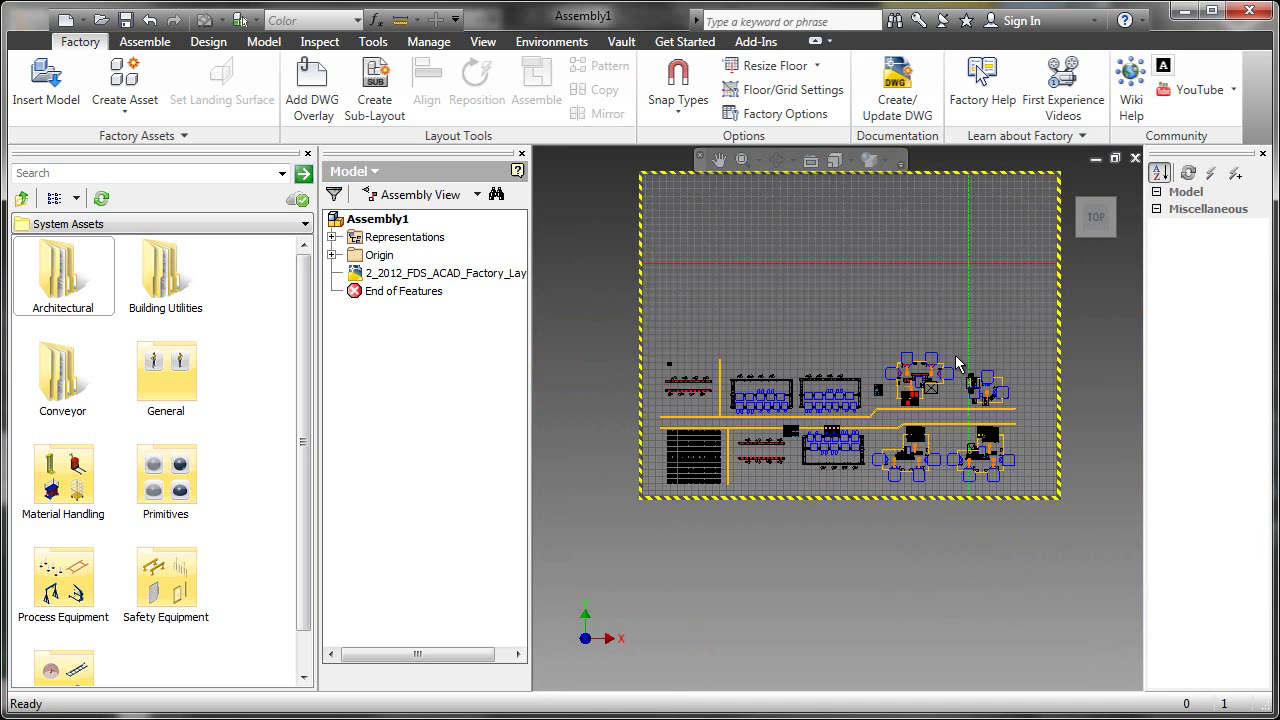
{"action": "scroll", "coordinate": [959, 320], "scroll_direction": "down", "scroll_amount": 3}
{"action": "middle_click_drag", "start_coordinate": [934, 340], "coordinate": [875, 295]}
{"action": "left_click_drag", "start_coordinate": [875, 295], "coordinate": [834, 263]}
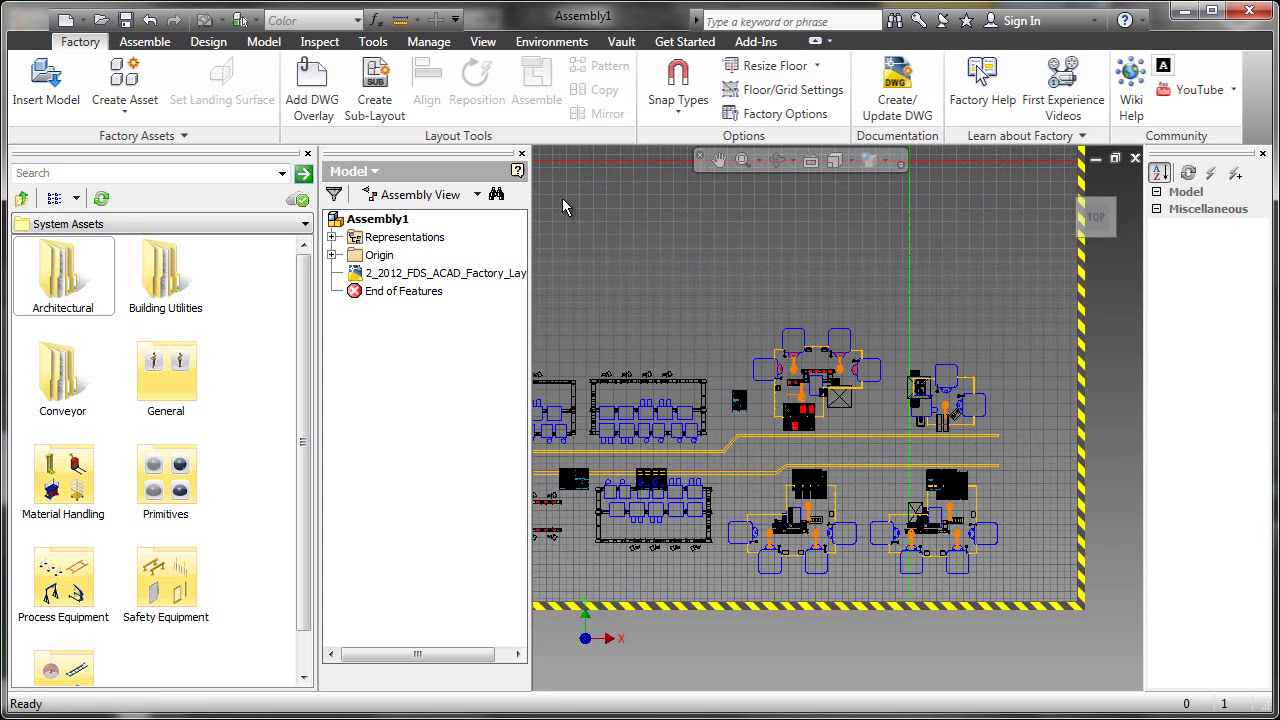
{"action": "left_click", "coordinate": [396, 102]}
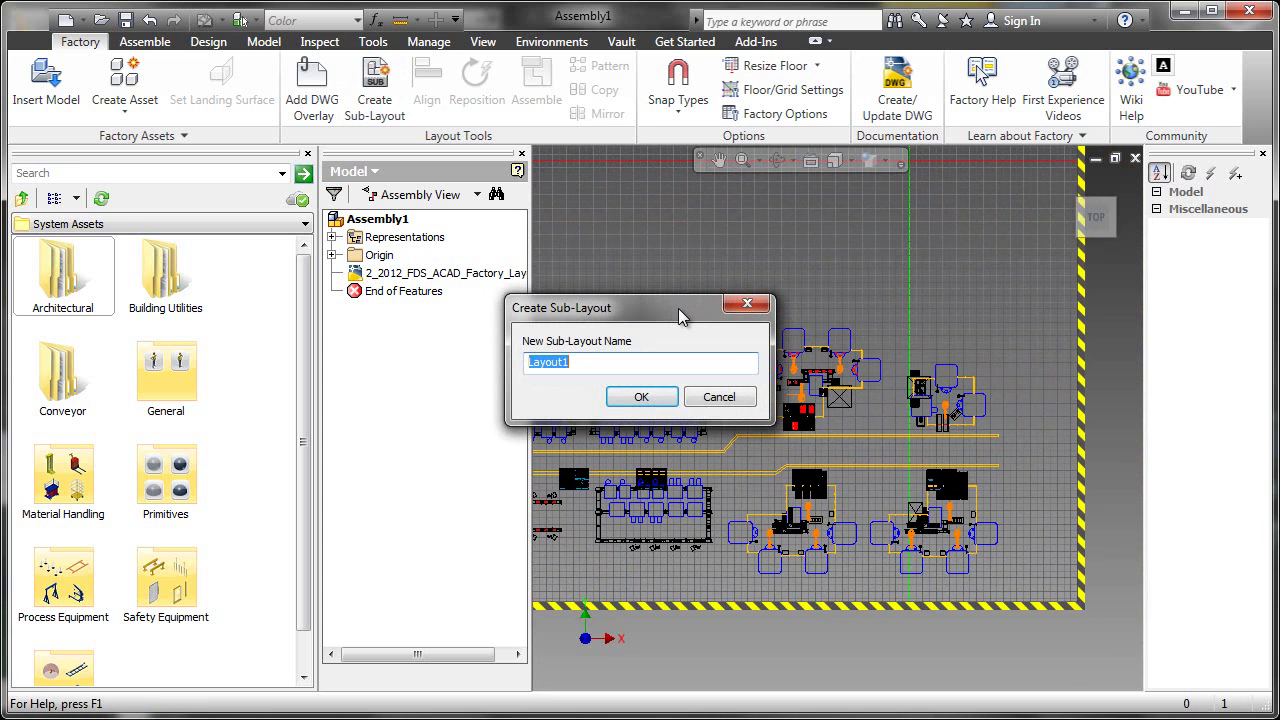
{"action": "type", "text": "A1"}
{"action": "left_click", "coordinate": [638, 396]}
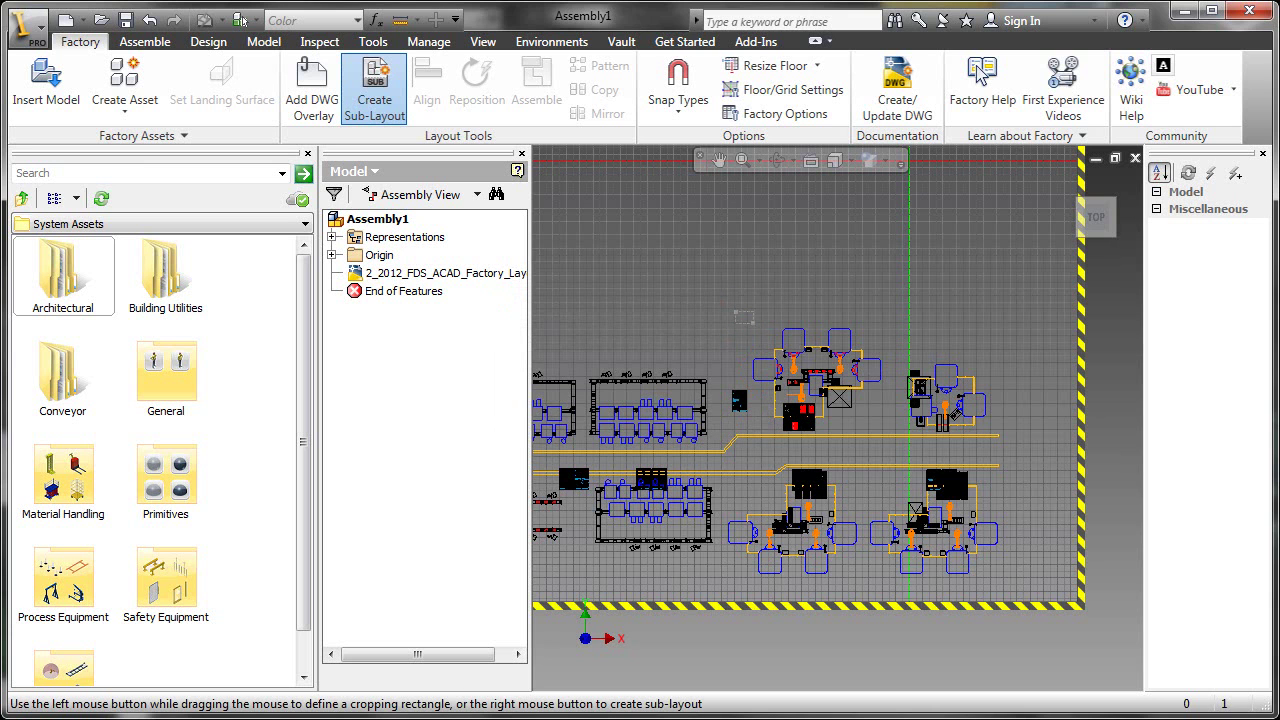
{"action": "left_click_drag", "start_coordinate": [736, 313], "coordinate": [1022, 583]}
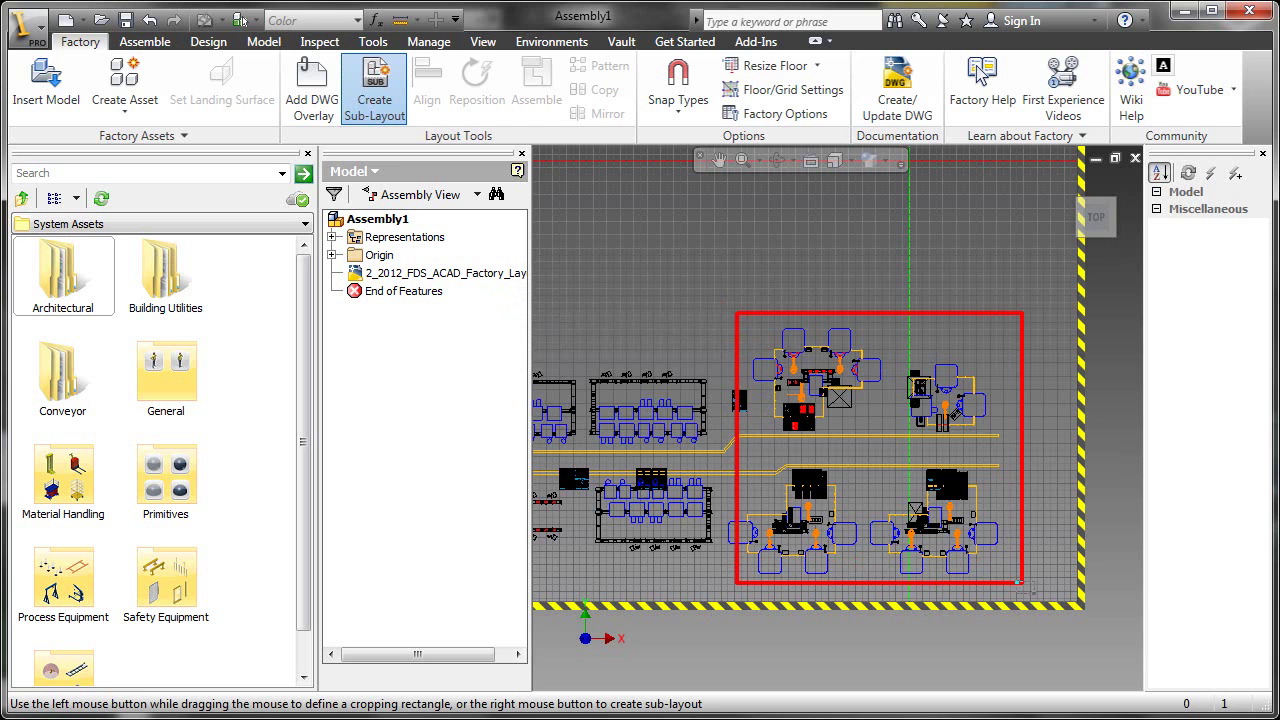
{"action": "right_click", "coordinate": [1063, 563]}
{"action": "left_click", "coordinate": [1086, 572]}
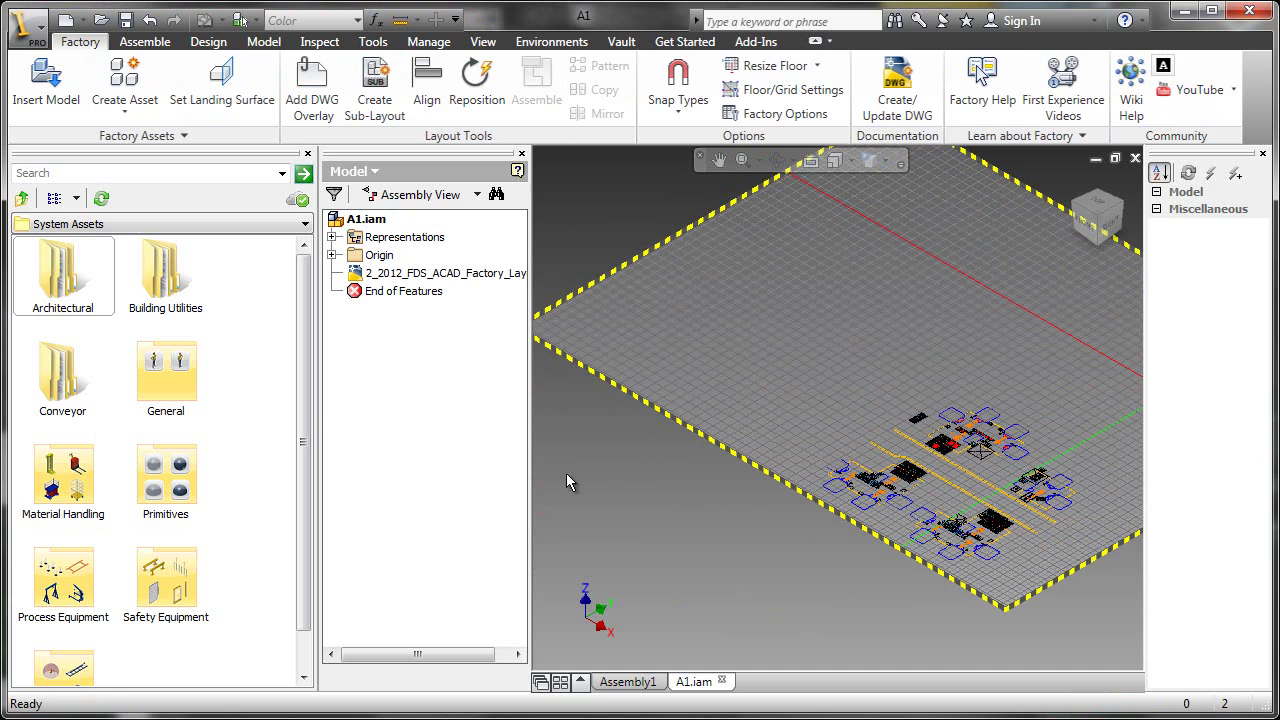
Auto-place the 3D assets from the factory layout DWG overlay, first in the A1 sub-layout and also in Assembly1.
{"action": "right_click", "coordinate": [441, 275]}
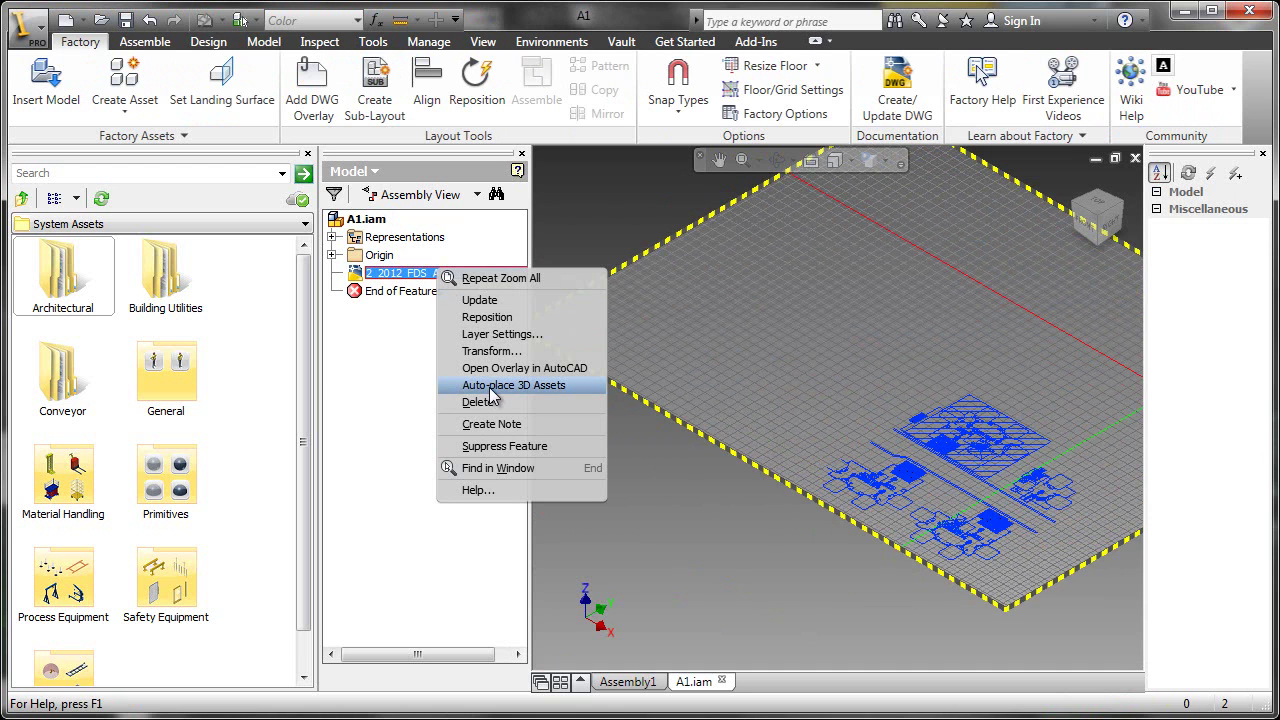
{"action": "left_click", "coordinate": [500, 386]}
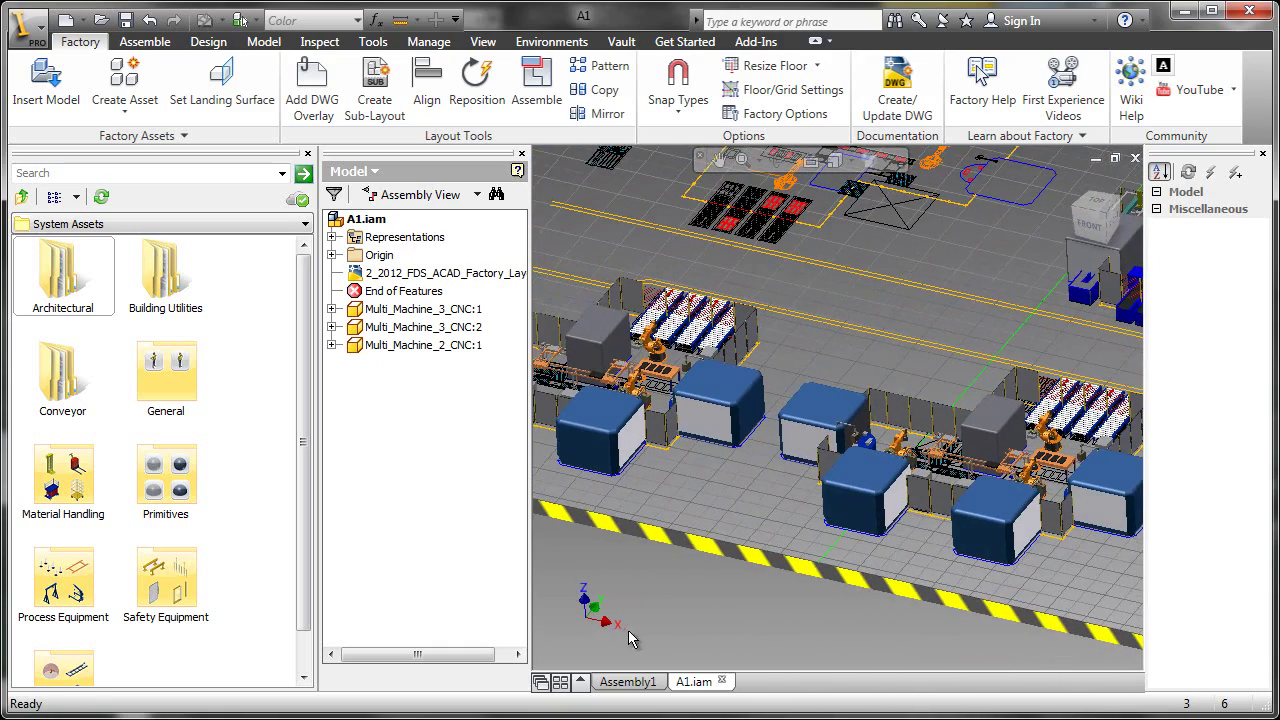
{"action": "left_click", "coordinate": [626, 681]}
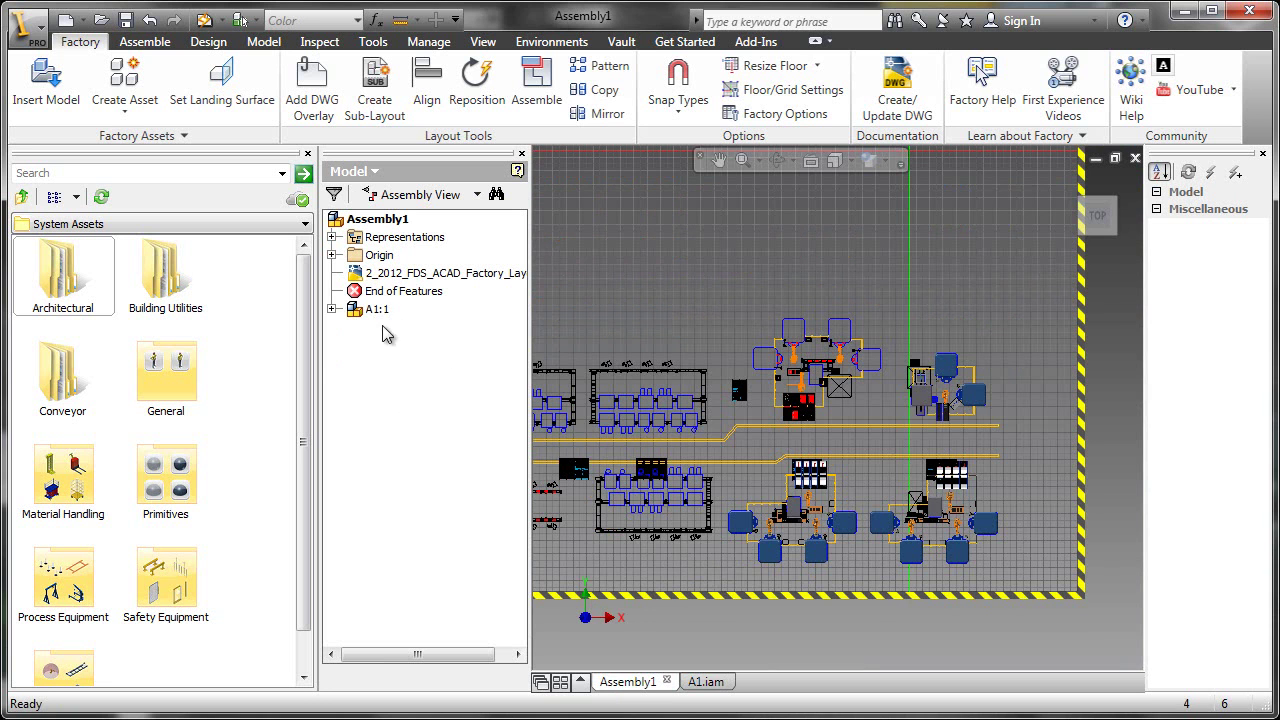
{"action": "left_click", "coordinate": [432, 274]}
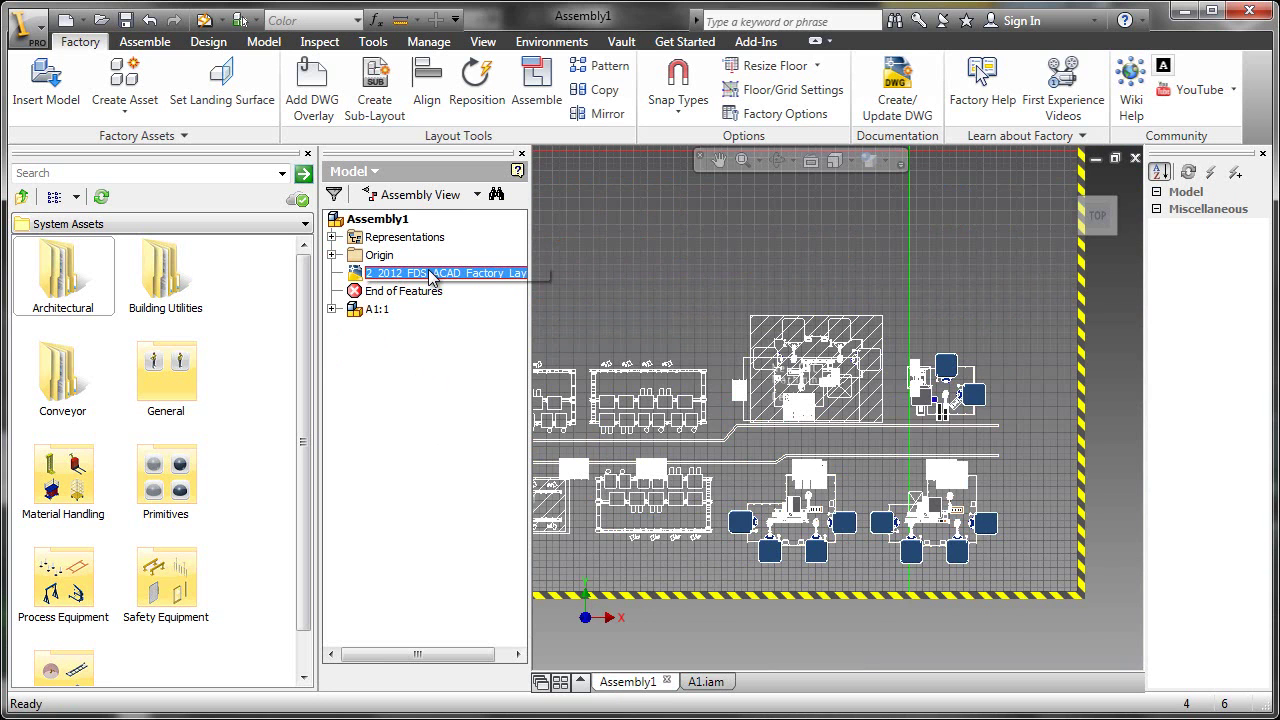
{"action": "right_click", "coordinate": [432, 276]}
{"action": "left_click", "coordinate": [470, 391]}
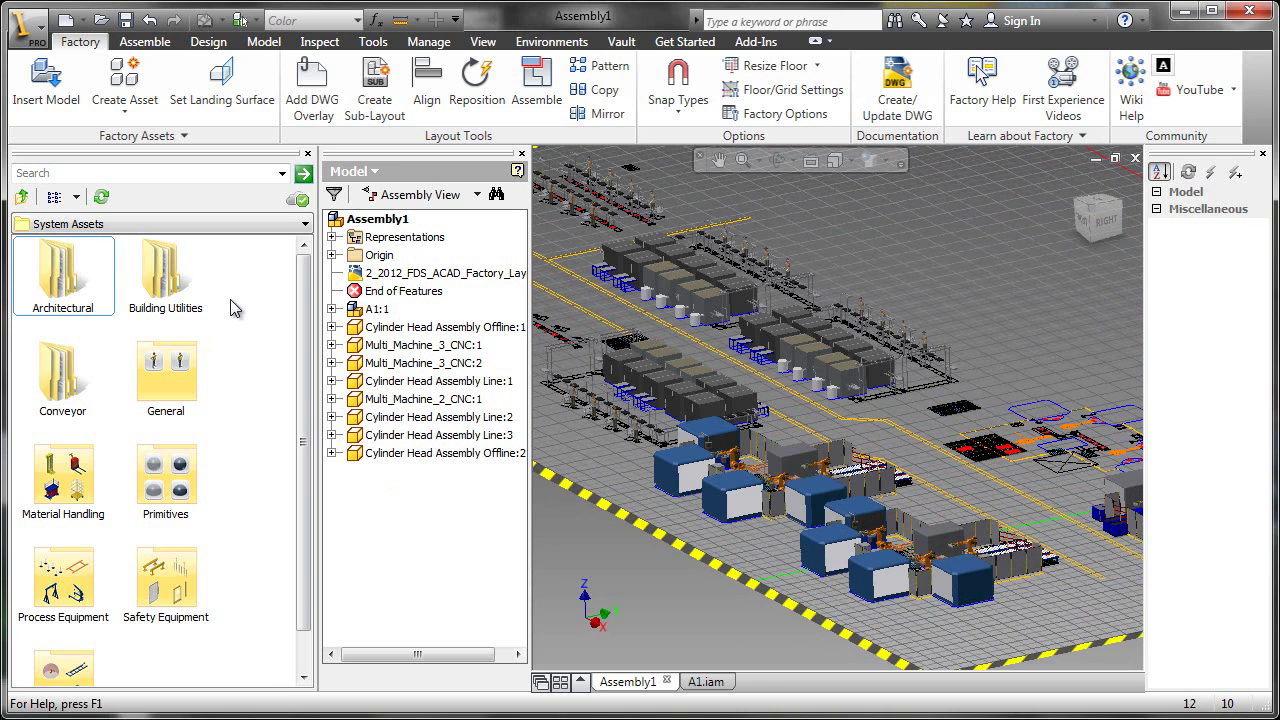
Look through the Conveyor category of the system assets and return to the main asset list.
{"action": "left_click", "coordinate": [168, 285]}
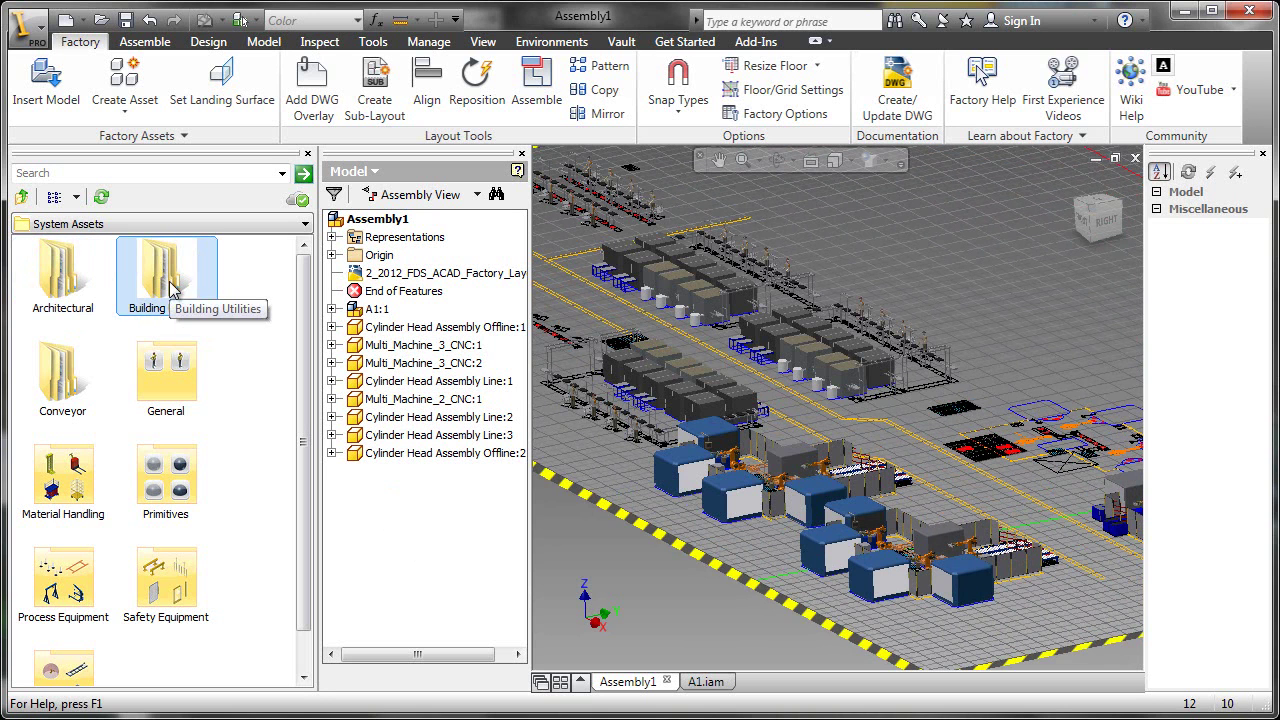
{"action": "double_click", "coordinate": [57, 383]}
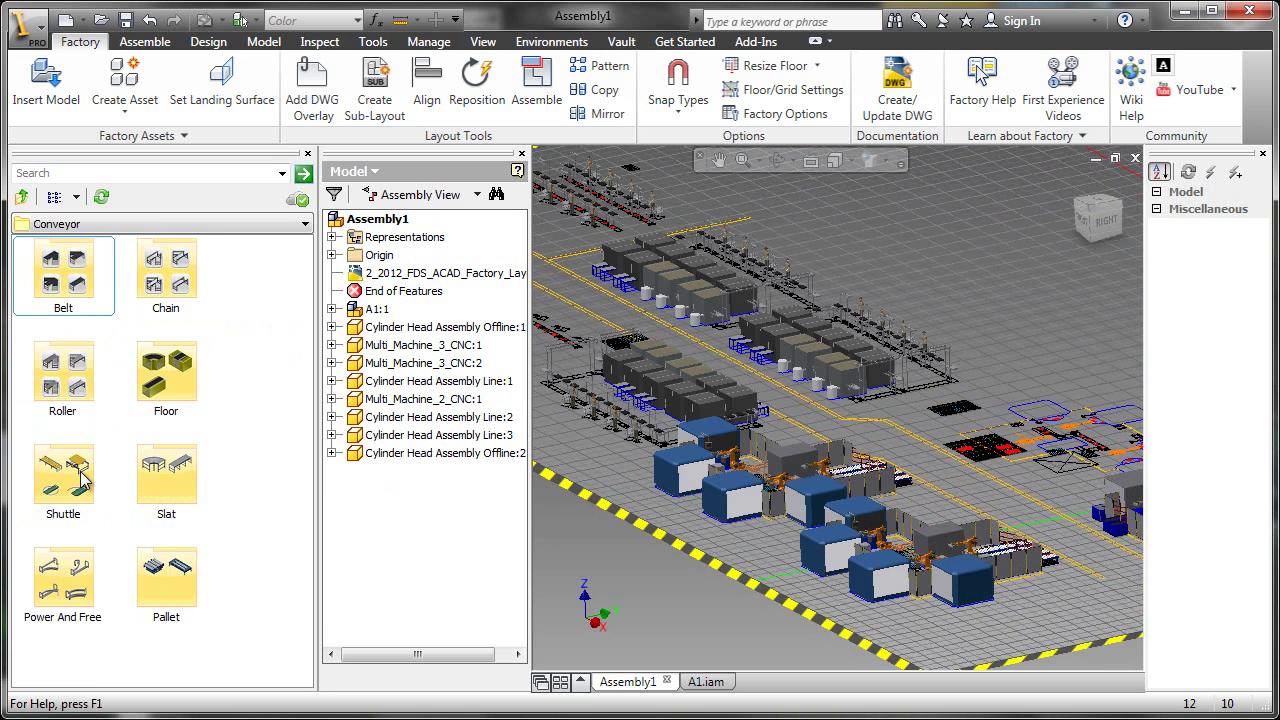
{"action": "left_click", "coordinate": [23, 197]}
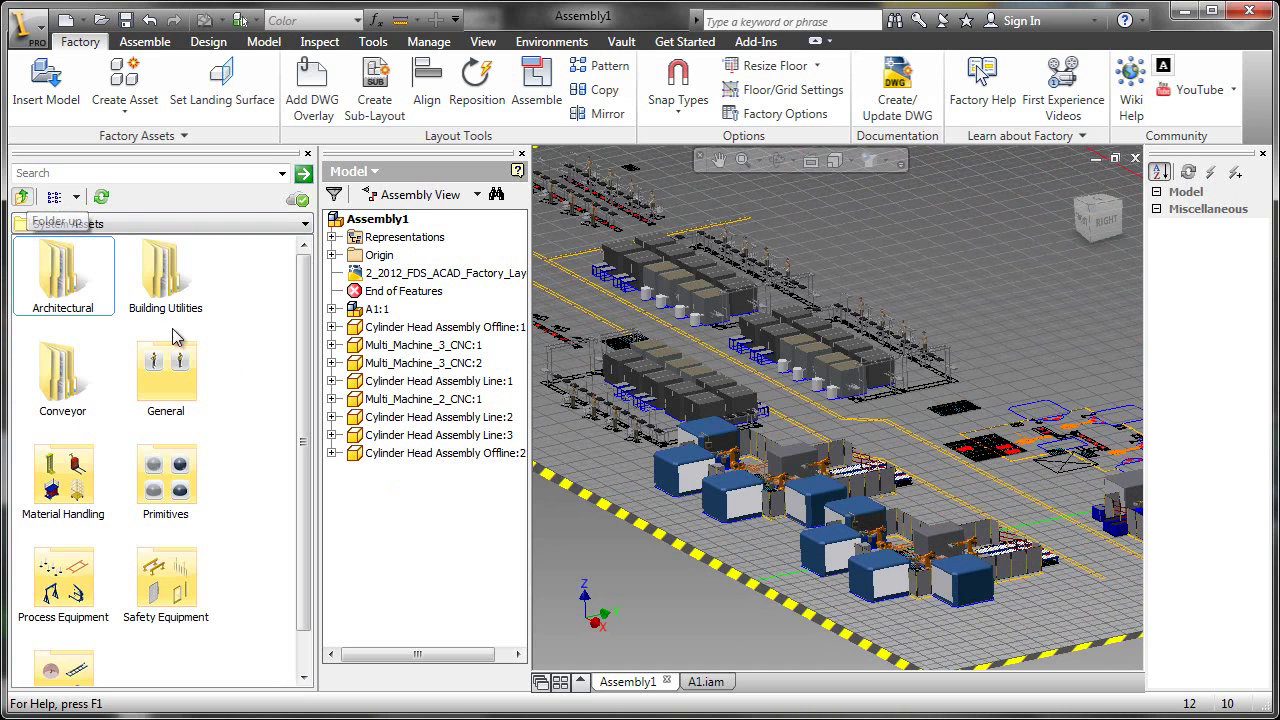
Place one Forklift Truck from the Material Handling assets in the aisle beside the machining cells, at a rotation of 0 degrees.
{"action": "double_click", "coordinate": [82, 492]}
{"action": "left_click", "coordinate": [187, 382]}
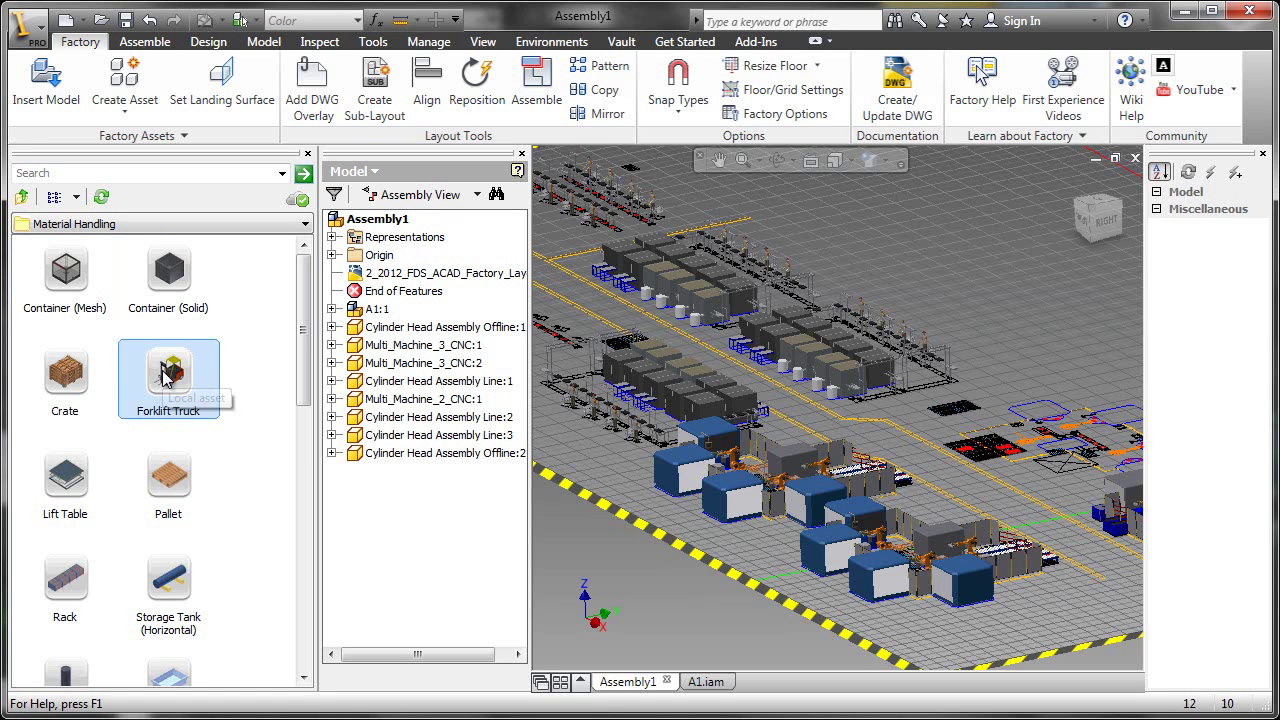
{"action": "left_click_drag", "start_coordinate": [215, 393], "coordinate": [920, 460]}
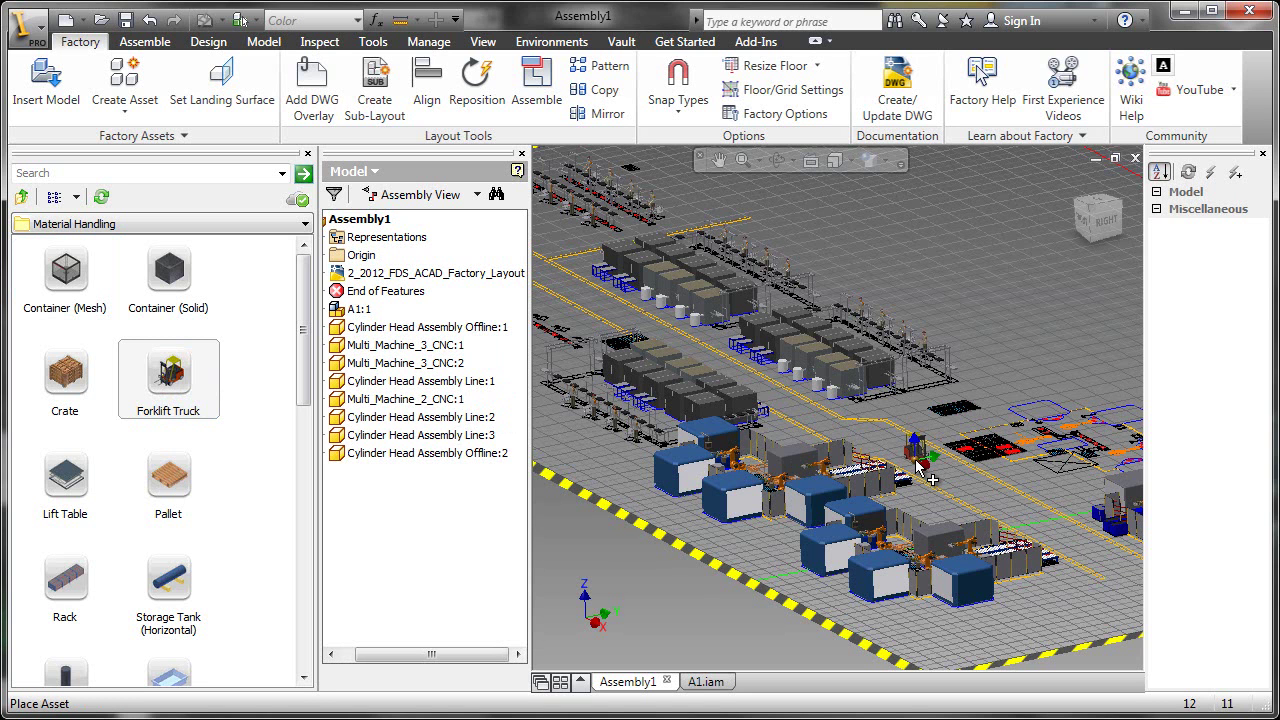
{"action": "left_click", "coordinate": [916, 466]}
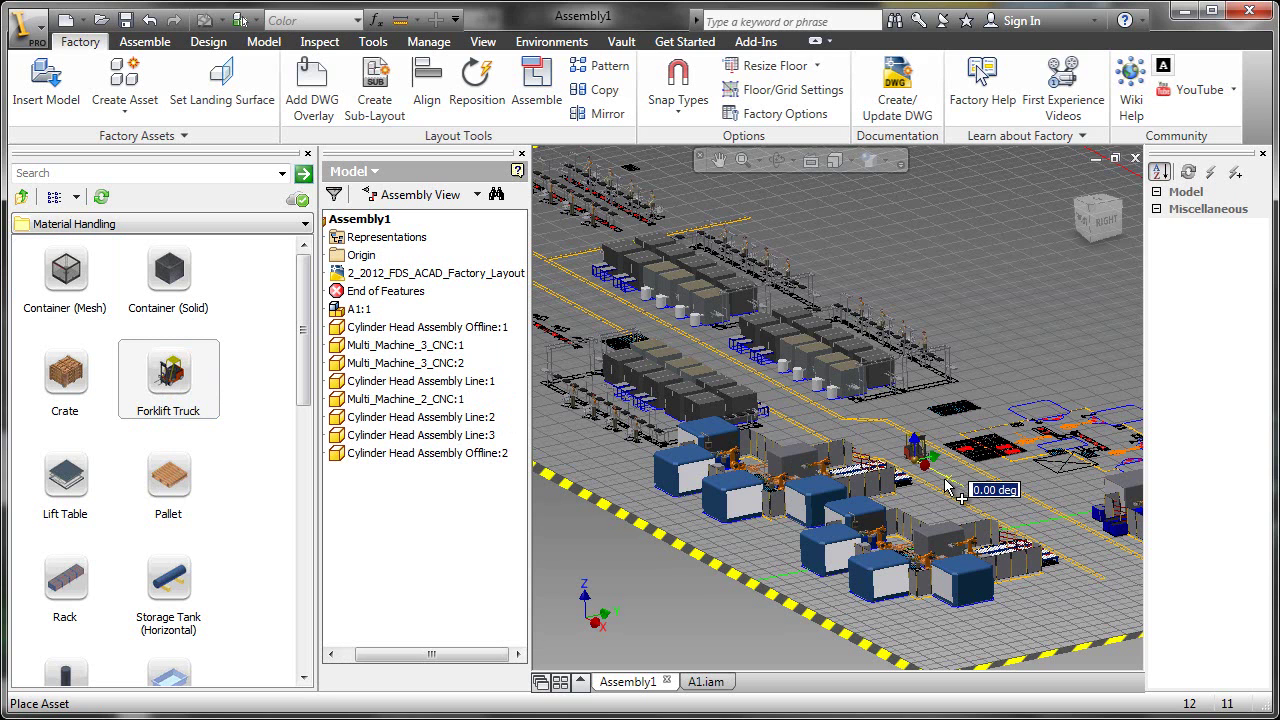
{"action": "left_click", "coordinate": [948, 487]}
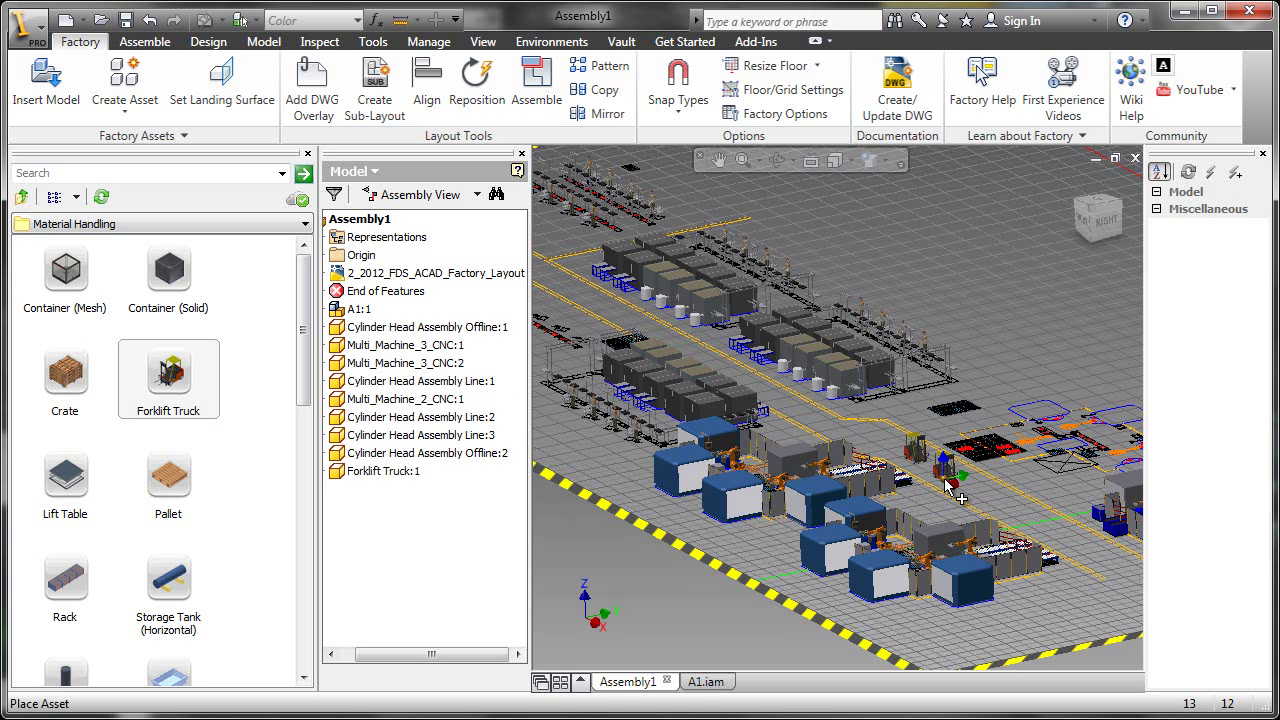
{"action": "right_click", "coordinate": [948, 487]}
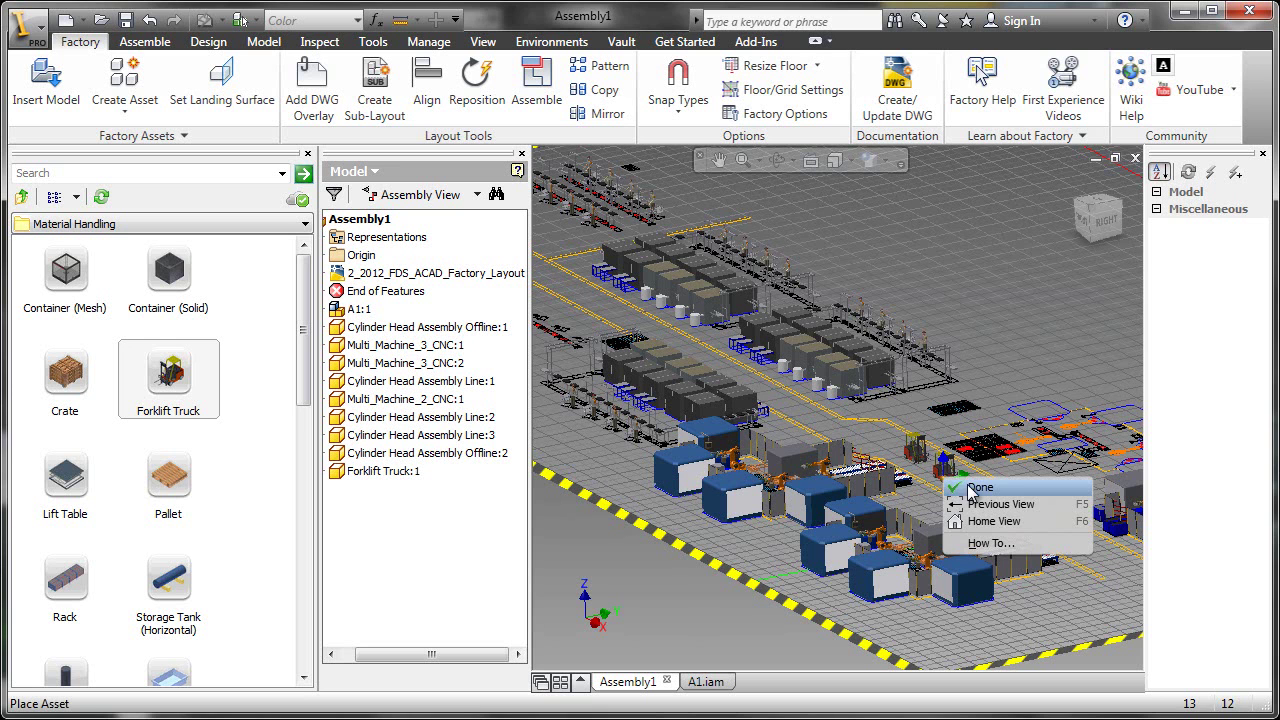
{"action": "left_click", "coordinate": [972, 490]}
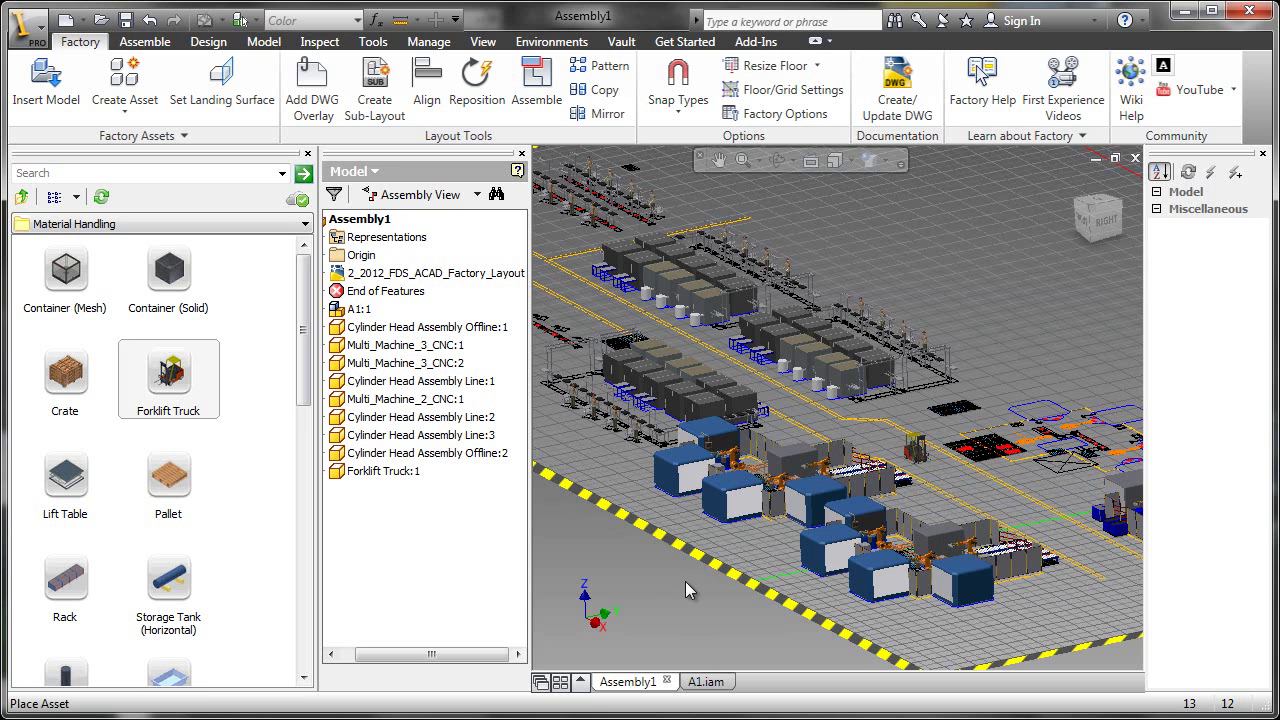
Examine the placed forklift truck up close and return to the home view of the factory floor.
{"action": "key", "text": "End"}
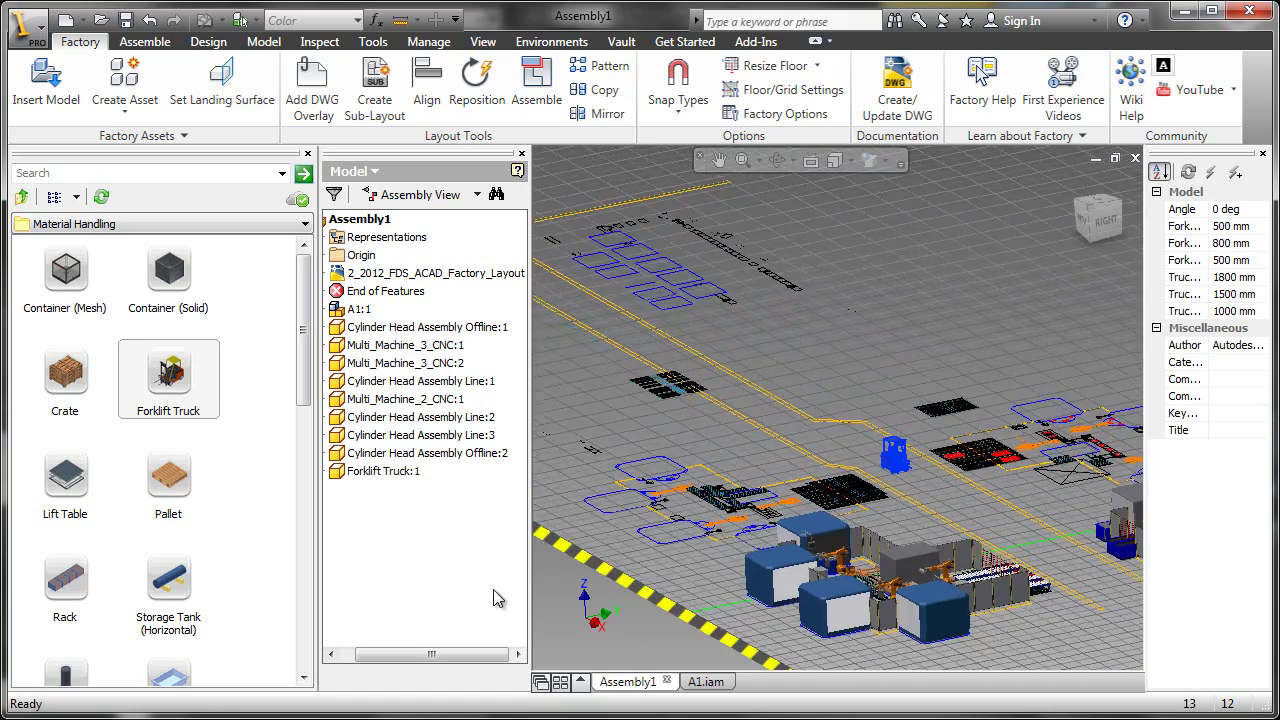
{"action": "left_click", "coordinate": [521, 640]}
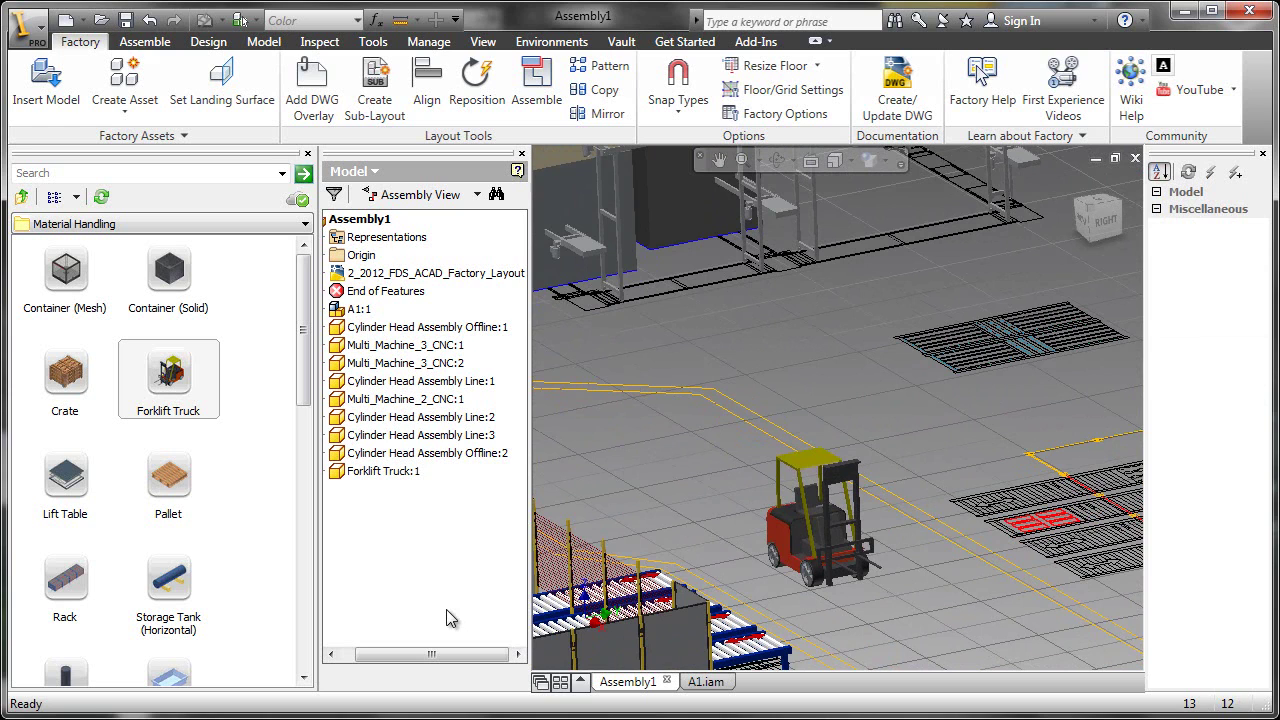
{"action": "key", "text": "F6"}
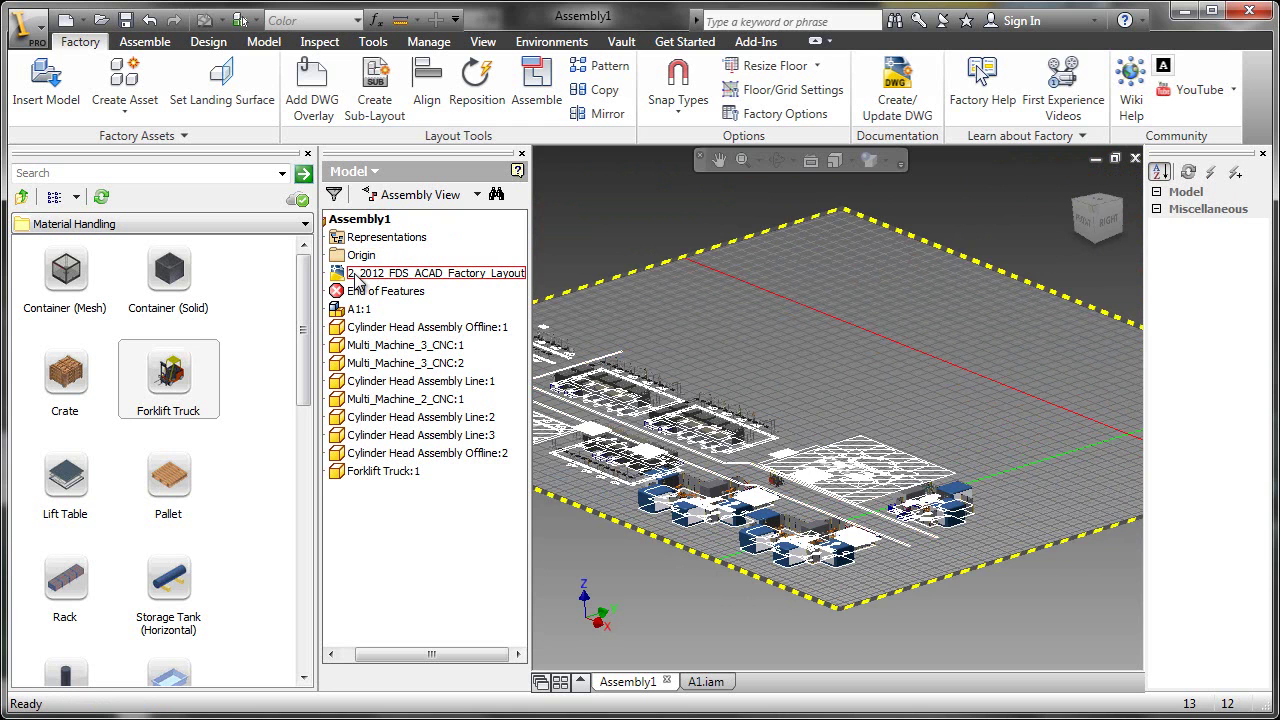
{"action": "left_click", "coordinate": [594, 244]}
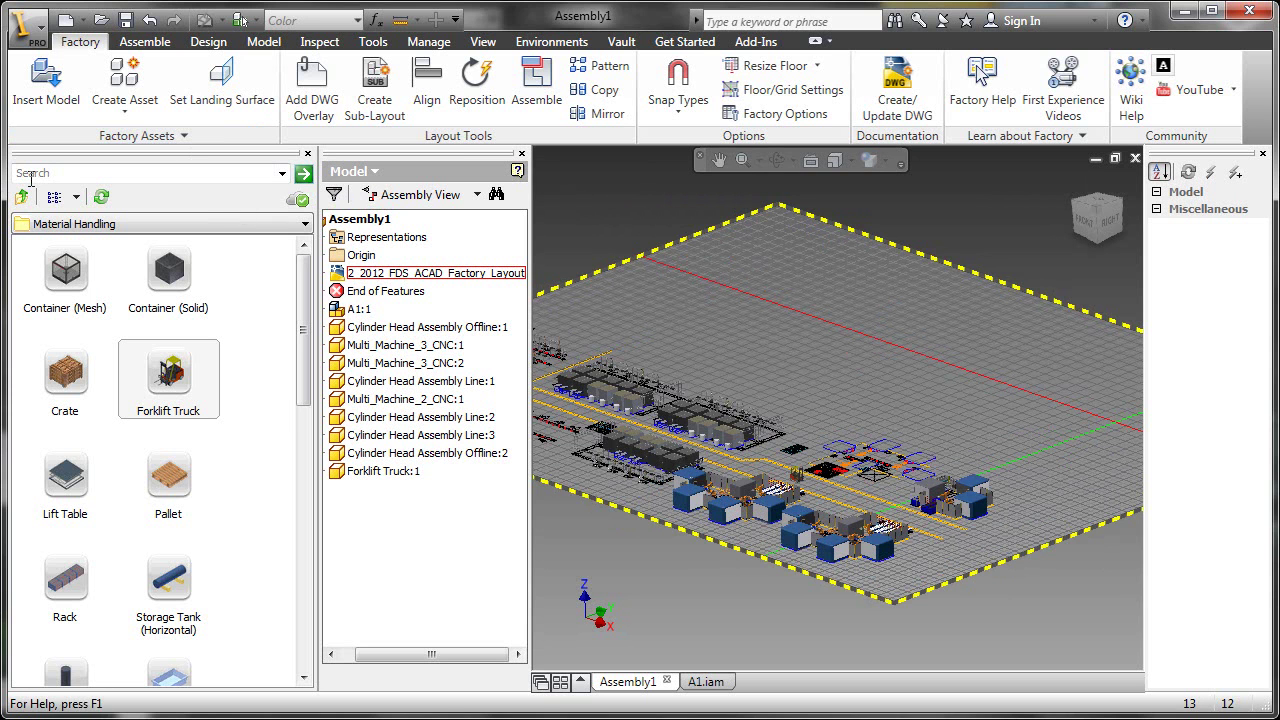
Open the Conveyor Layout assembly from the HandsOnFiles folder, filtering the file type to Autodesk Inventor Assemblies (*.iam).
{"action": "left_click", "coordinate": [101, 20]}
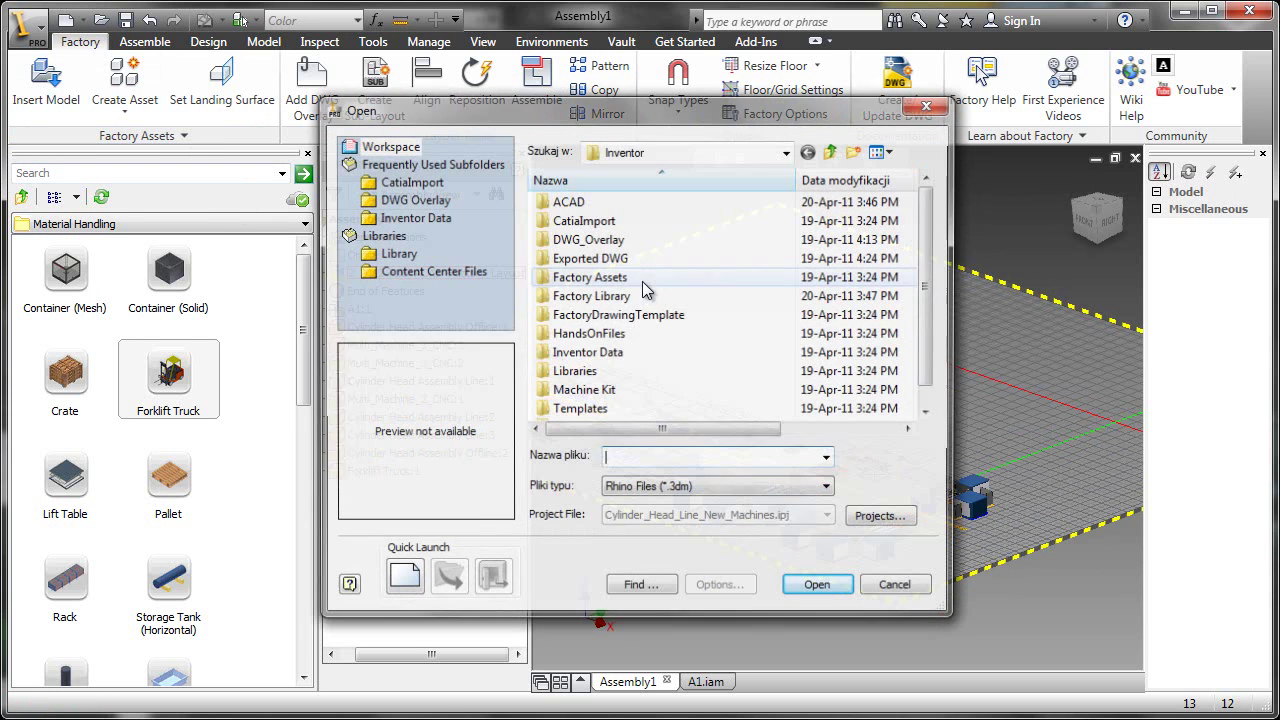
{"action": "double_click", "coordinate": [660, 336]}
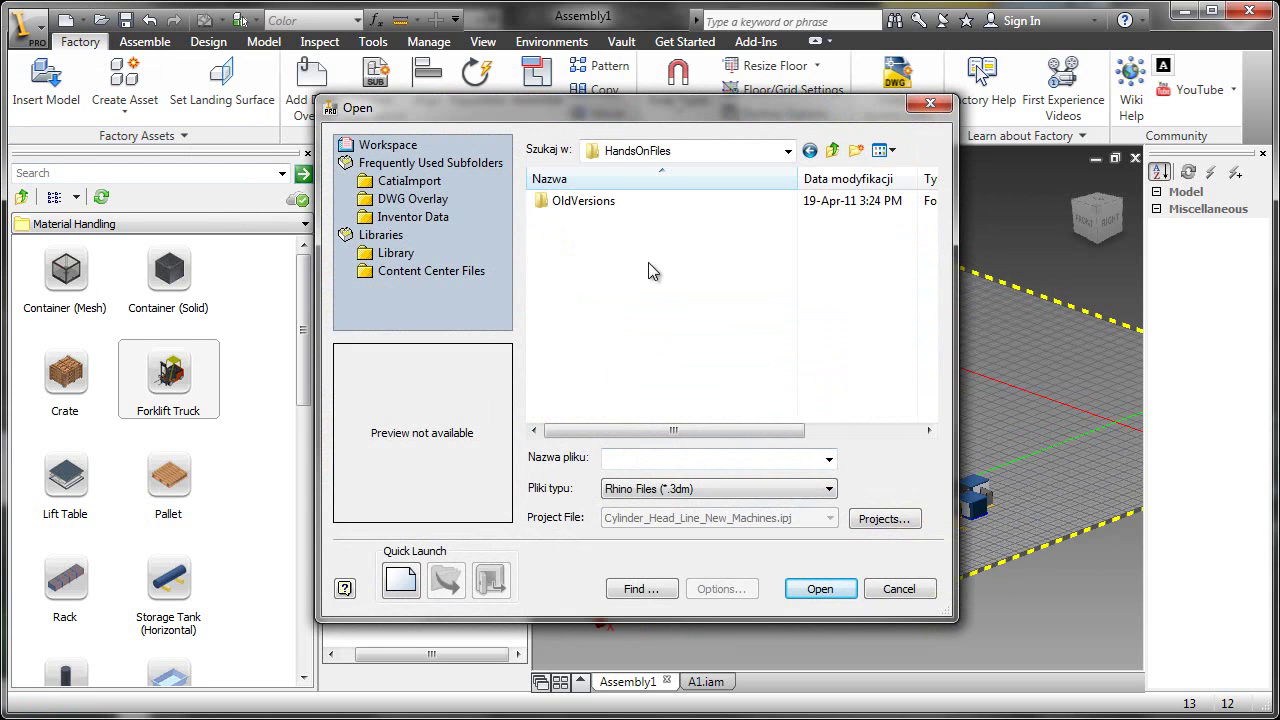
{"action": "left_click", "coordinate": [733, 489]}
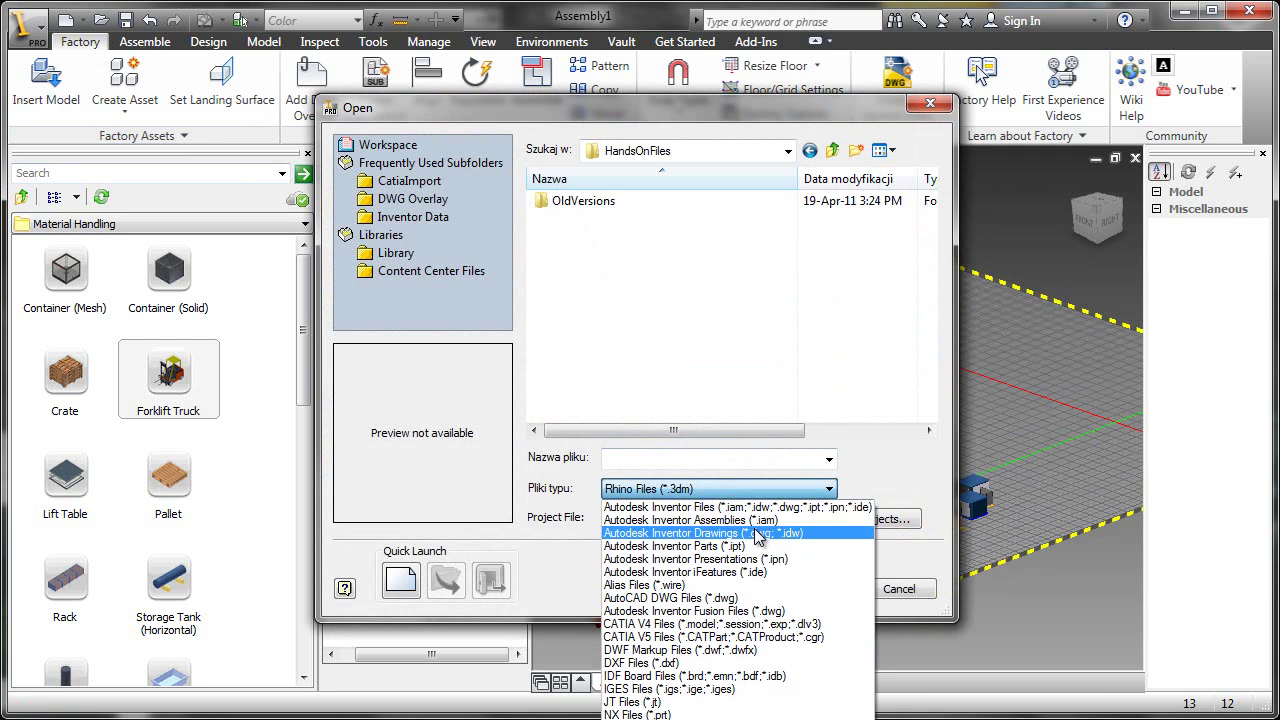
{"action": "left_click", "coordinate": [690, 520]}
{"action": "left_click", "coordinate": [590, 221]}
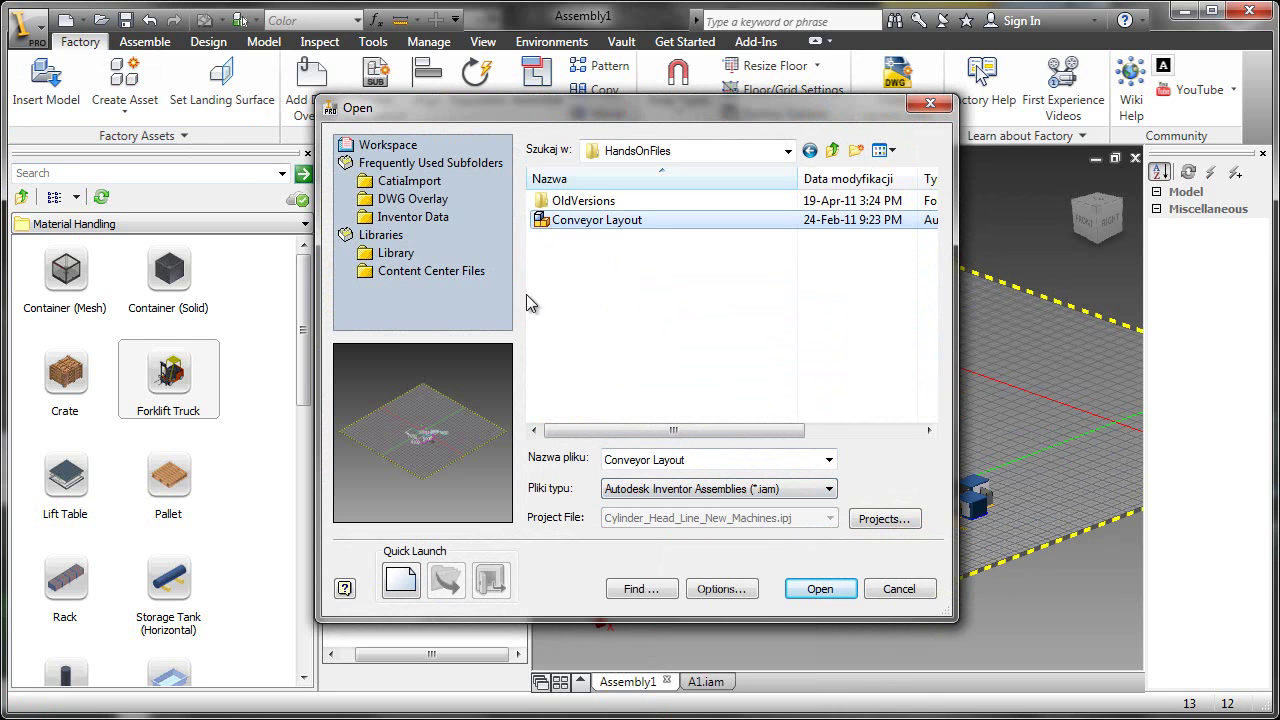
{"action": "left_click", "coordinate": [805, 584]}
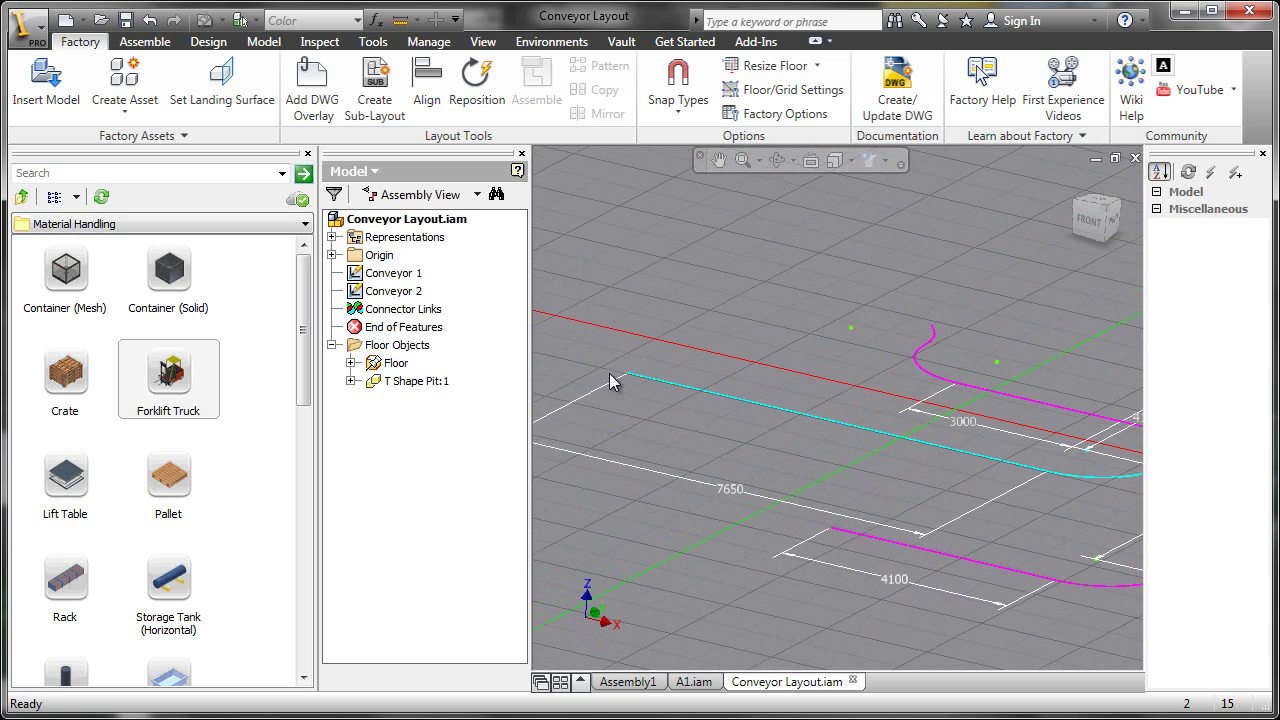
Place one Straight Belt Conveyor from the Conveyor Belt assets on the floor near the S-shaped magenta path, roughly parallel to the red axis.
{"action": "left_click", "coordinate": [22, 197]}
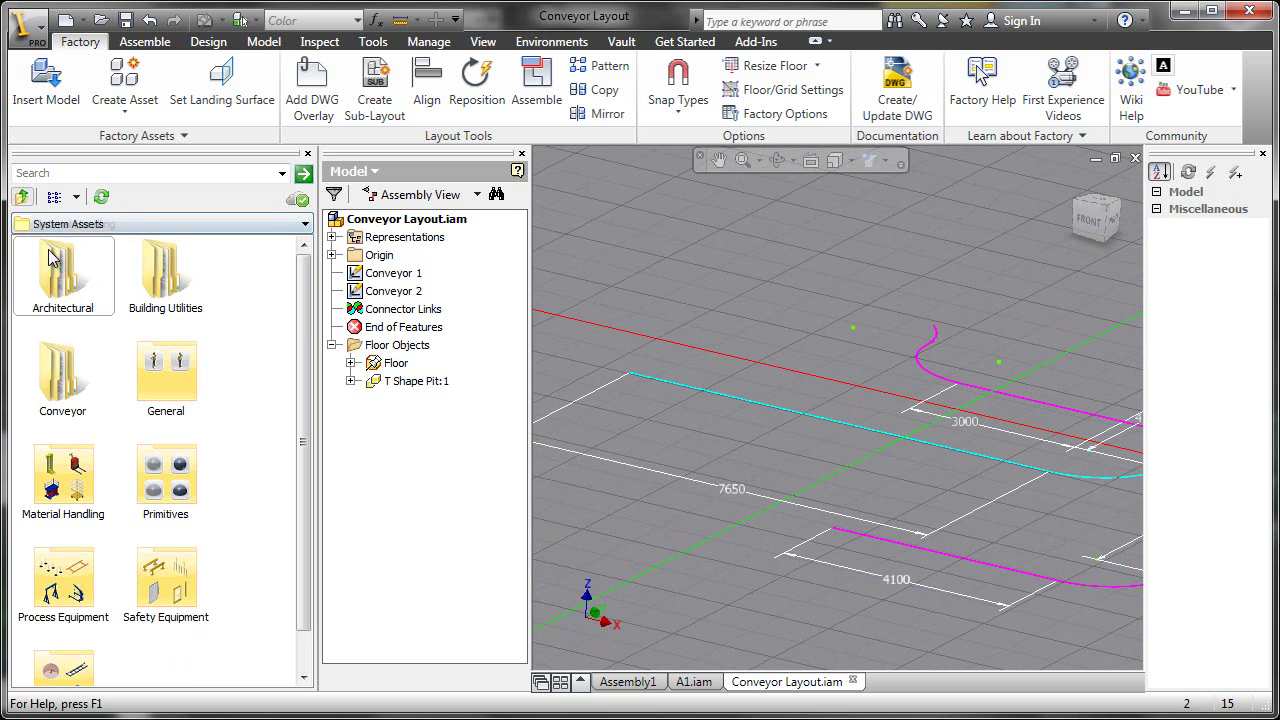
{"action": "double_click", "coordinate": [52, 400]}
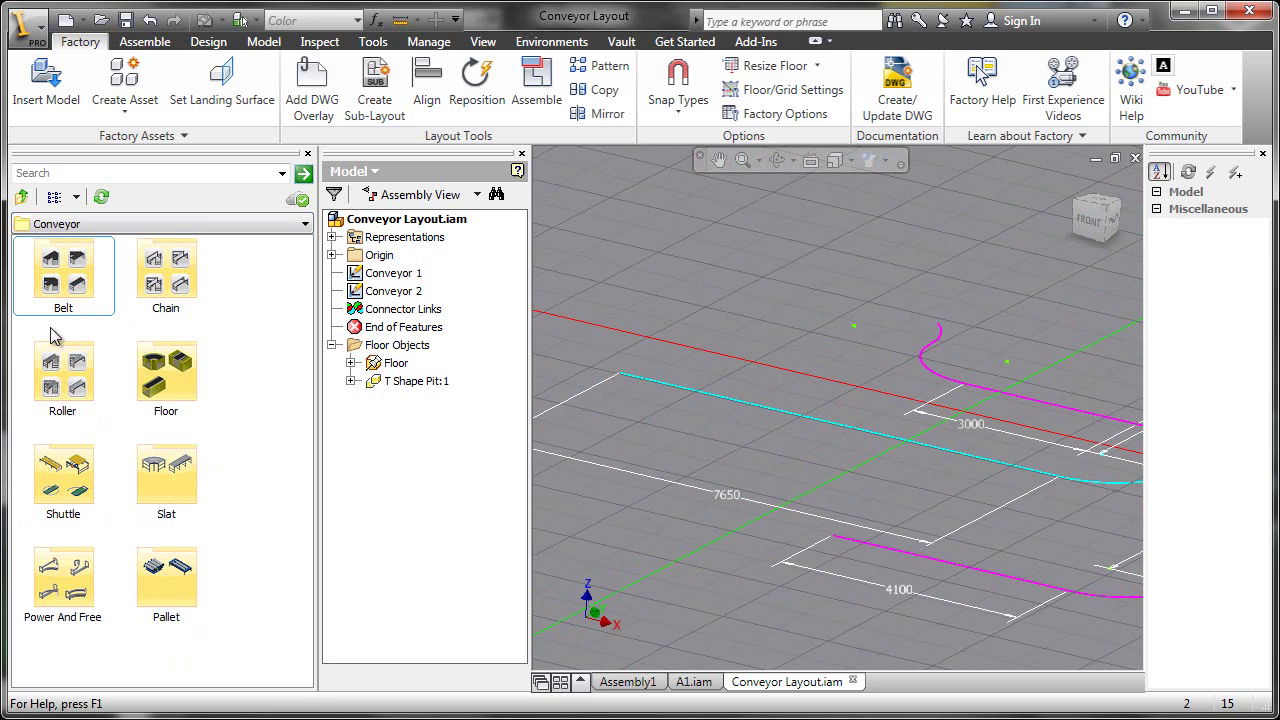
{"action": "double_click", "coordinate": [70, 290]}
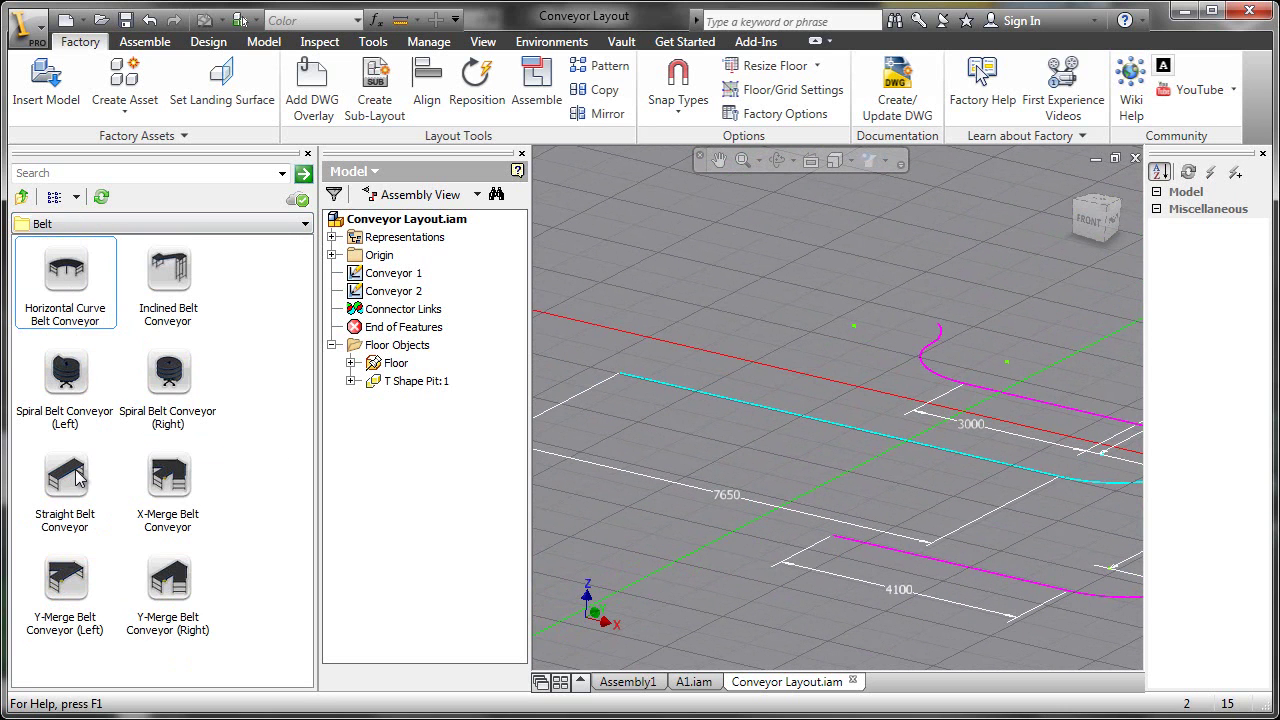
{"action": "left_click_drag", "start_coordinate": [65, 478], "coordinate": [808, 363]}
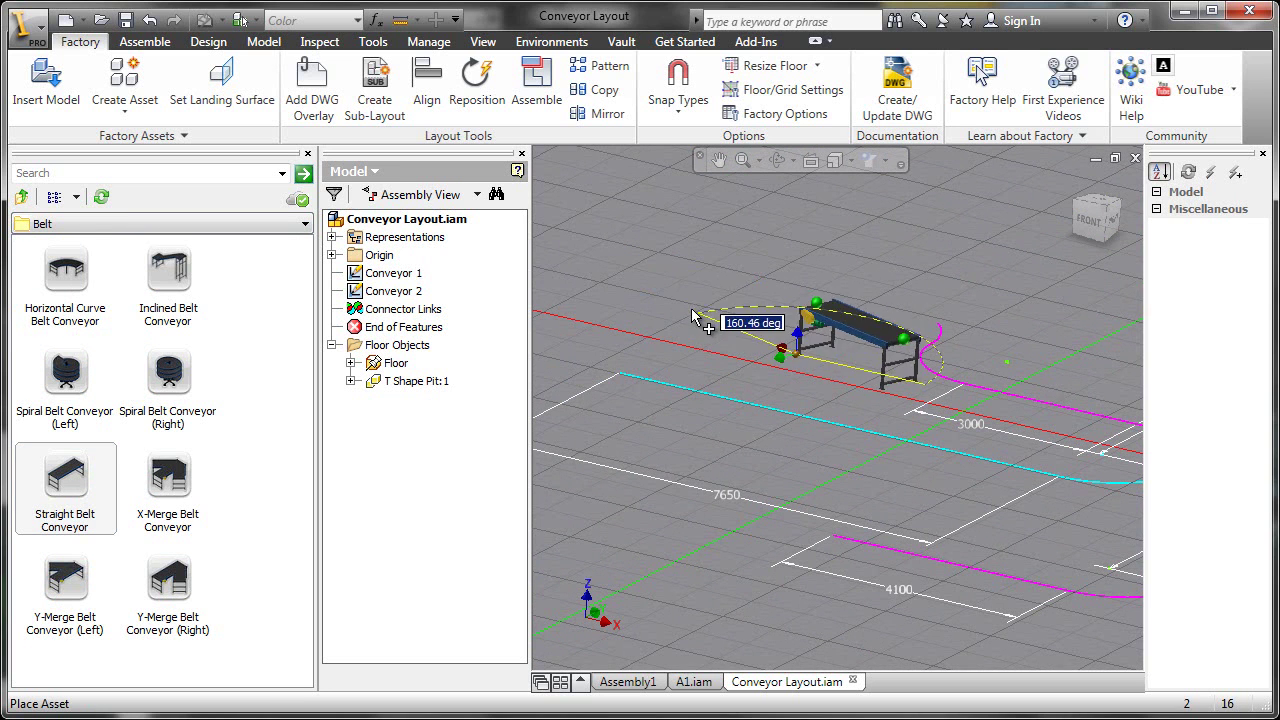
{"action": "left_click", "coordinate": [667, 325]}
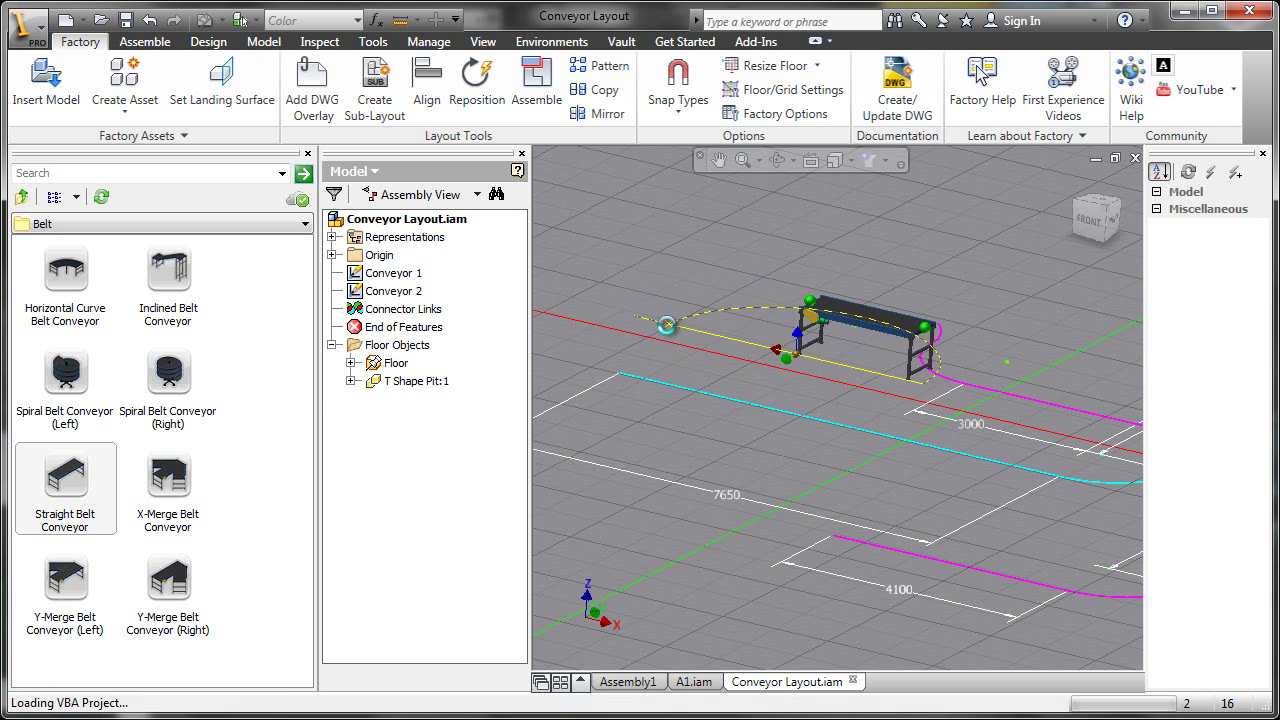
{"action": "right_click", "coordinate": [667, 327]}
{"action": "left_click", "coordinate": [677, 345]}
In the top view, start Reposition on the belt conveyor and relocate its triad to the midpoint of its end edge.
{"action": "left_click", "coordinate": [1078, 220]}
{"action": "scroll", "coordinate": [871, 277], "scroll_direction": "down", "scroll_amount": 3}
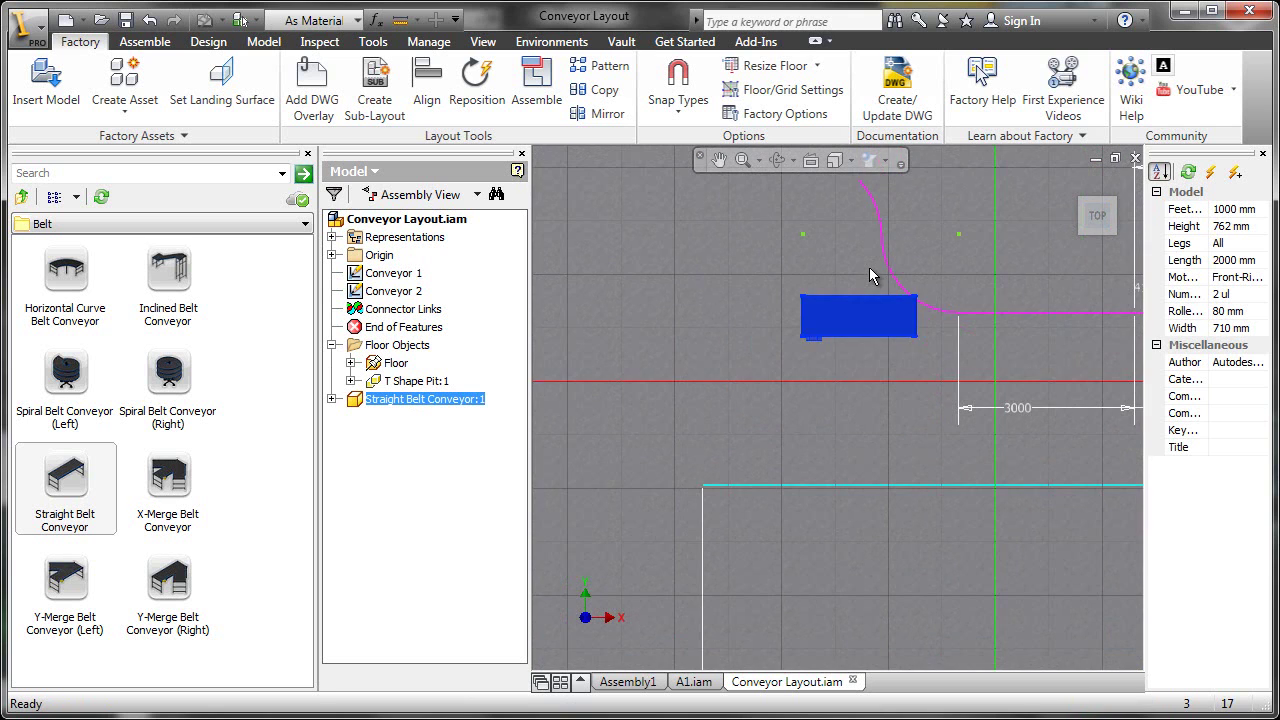
{"action": "scroll", "coordinate": [768, 305], "scroll_direction": "up", "scroll_amount": 2}
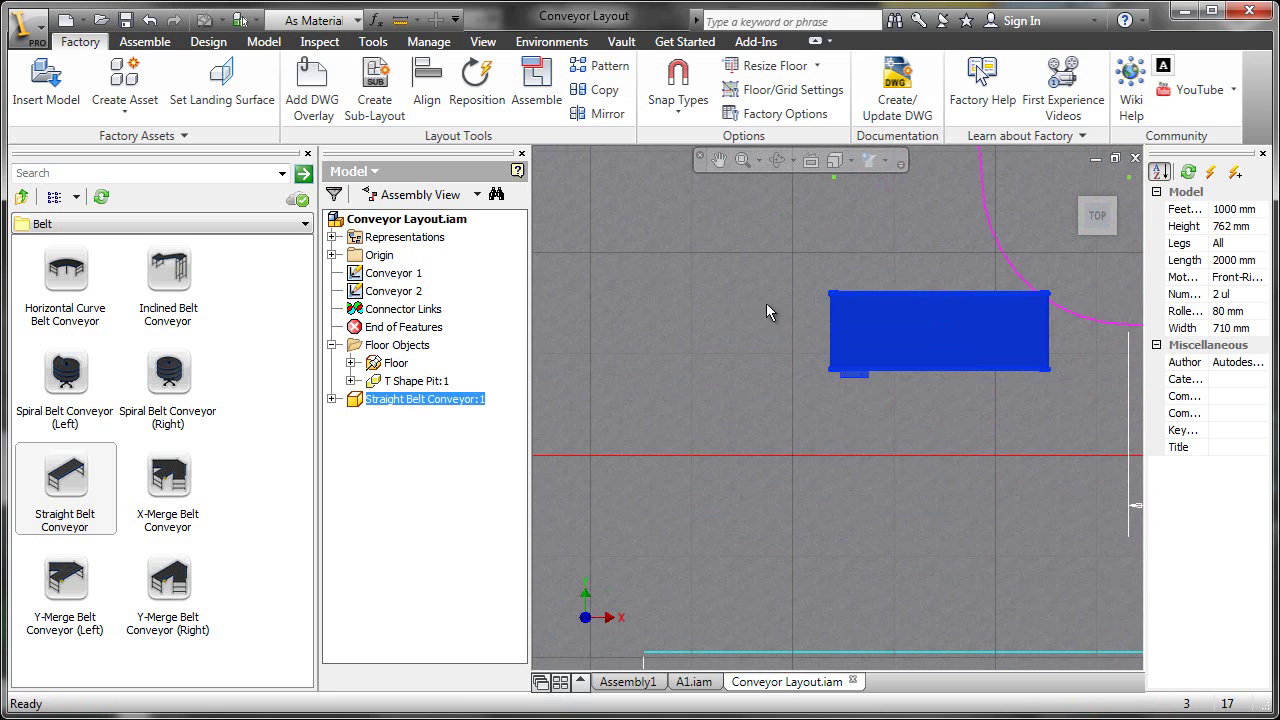
{"action": "left_click", "coordinate": [477, 85]}
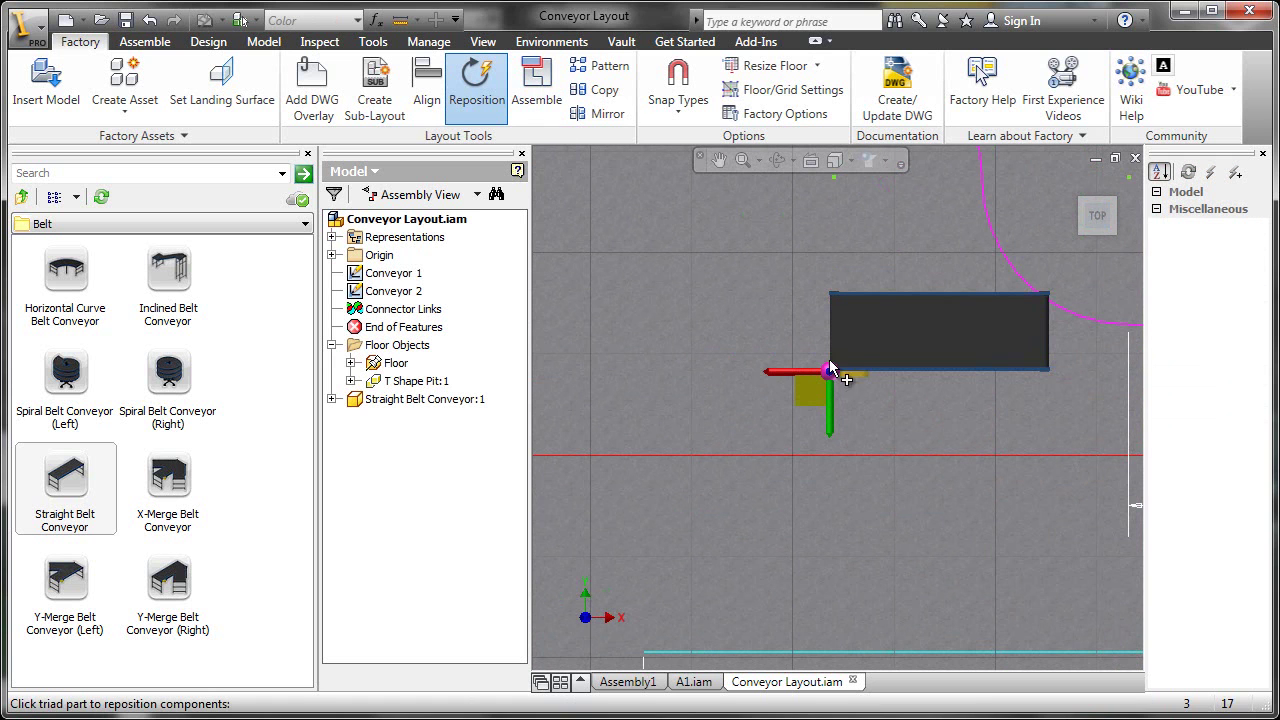
{"action": "scroll", "coordinate": [850, 367], "scroll_direction": "up", "scroll_amount": 1}
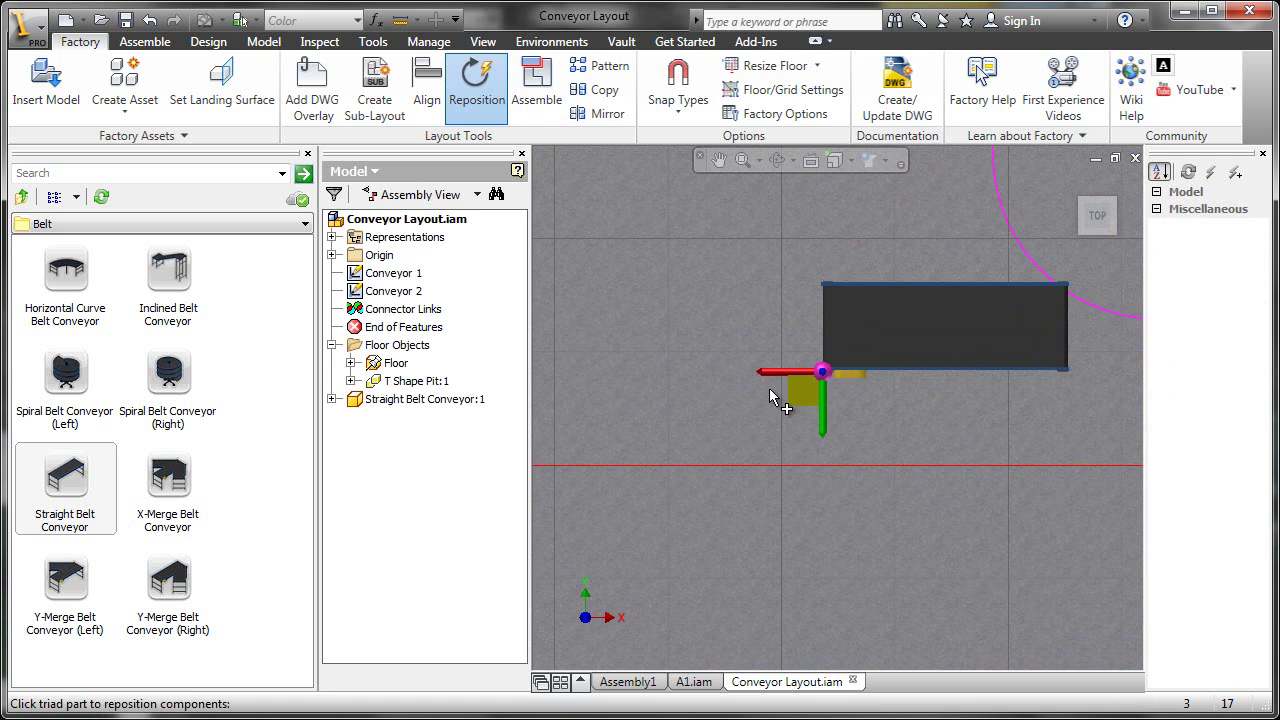
{"action": "scroll", "coordinate": [840, 385], "scroll_direction": "up", "scroll_amount": 1}
{"action": "scroll", "coordinate": [840, 385], "scroll_direction": "up", "scroll_amount": 1}
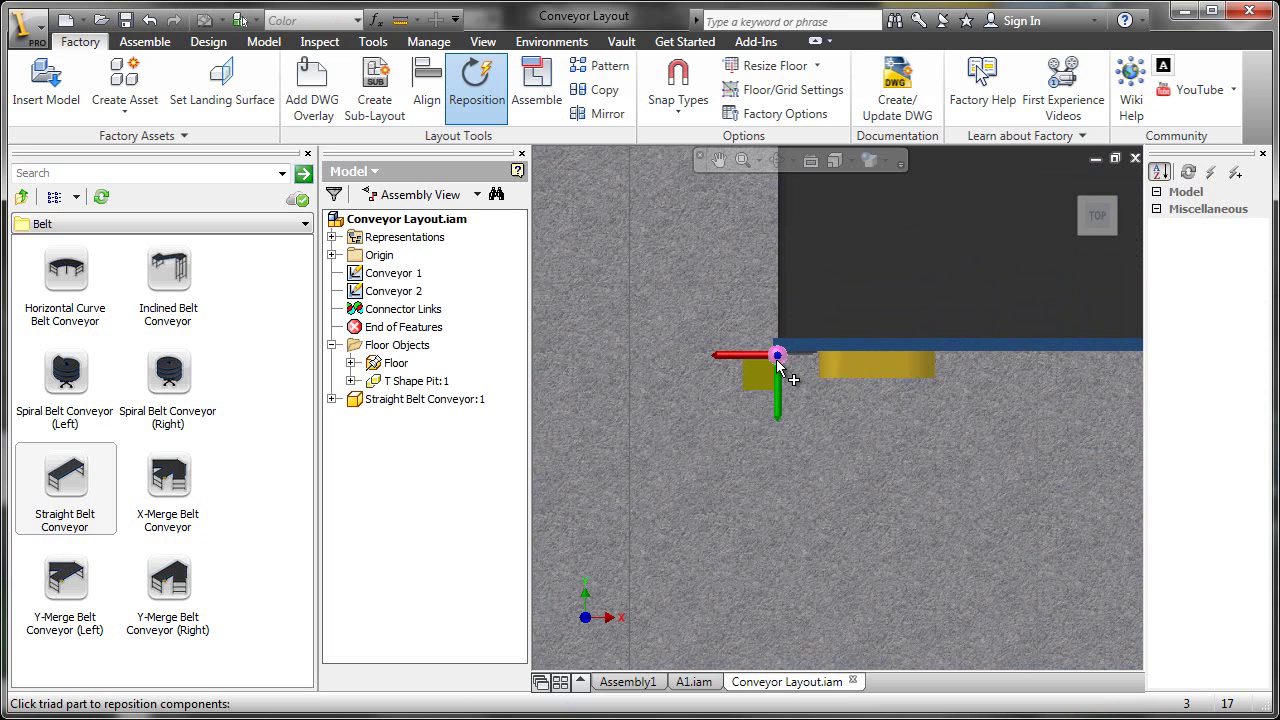
{"action": "right_click", "coordinate": [775, 355]}
{"action": "left_click", "coordinate": [796, 416]}
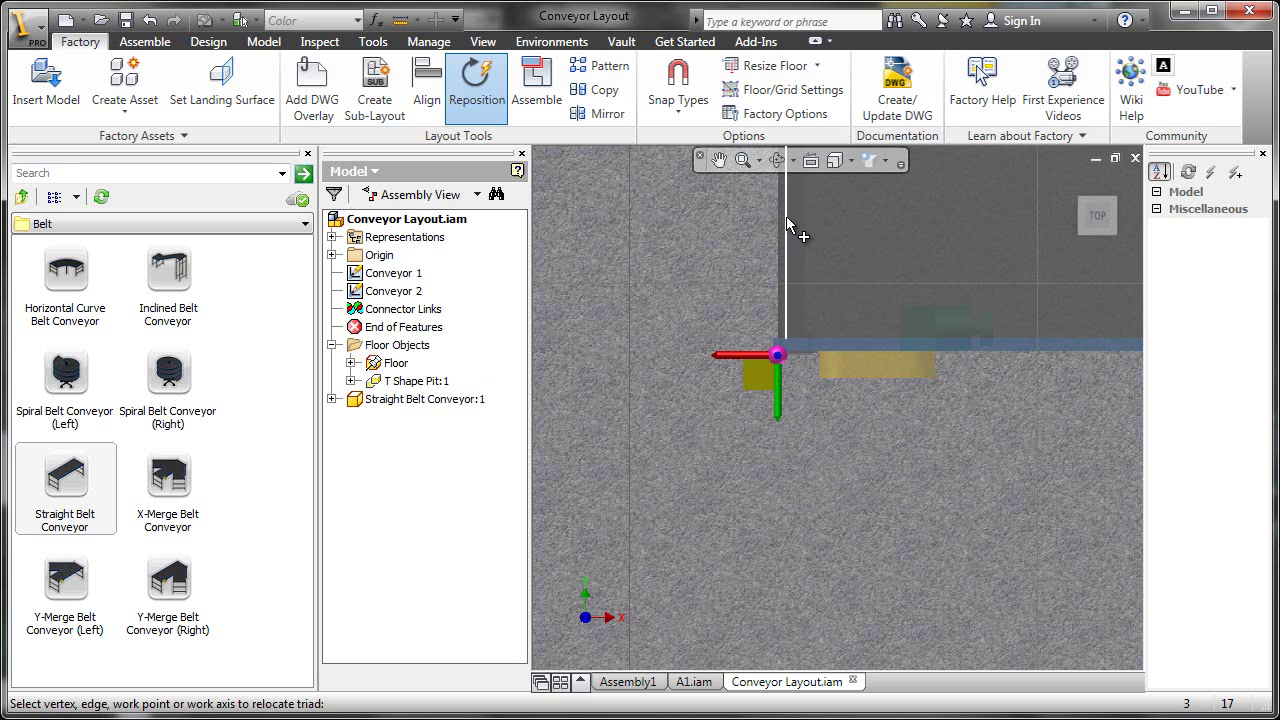
{"action": "middle_click_drag", "start_coordinate": [786, 178], "coordinate": [734, 357]}
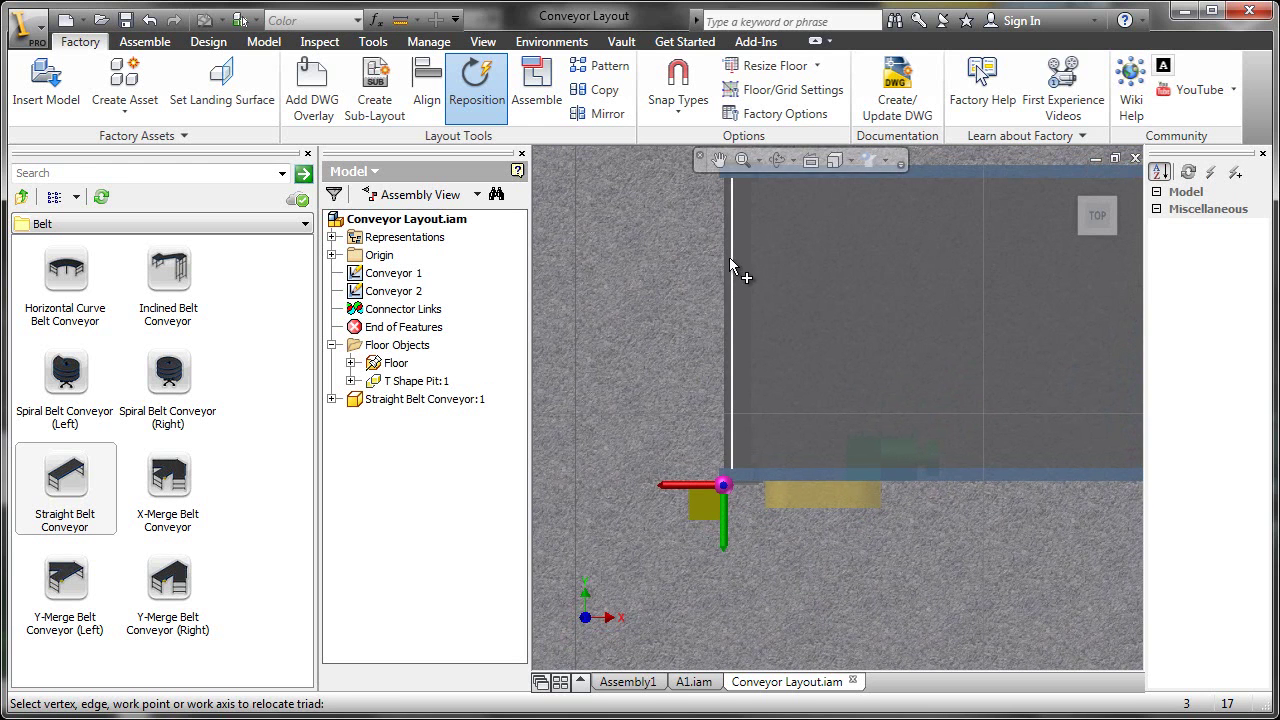
{"action": "left_click", "coordinate": [731, 325]}
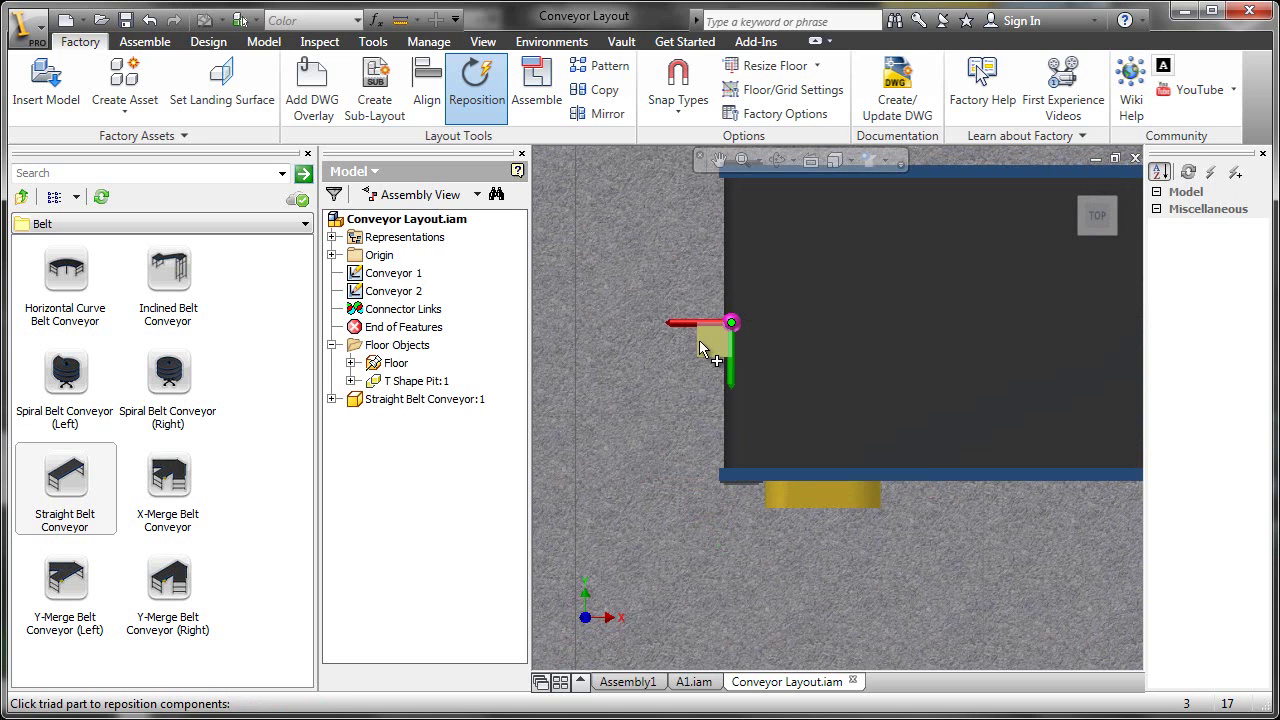
Enable Snap to Sketch while moving the conveyor freely in the floor plane toward the cyan sketch line.
{"action": "left_click", "coordinate": [714, 342]}
{"action": "scroll", "coordinate": [680, 385], "scroll_direction": "up", "scroll_amount": 5}
{"action": "middle_click_drag", "start_coordinate": [662, 393], "coordinate": [815, 318]}
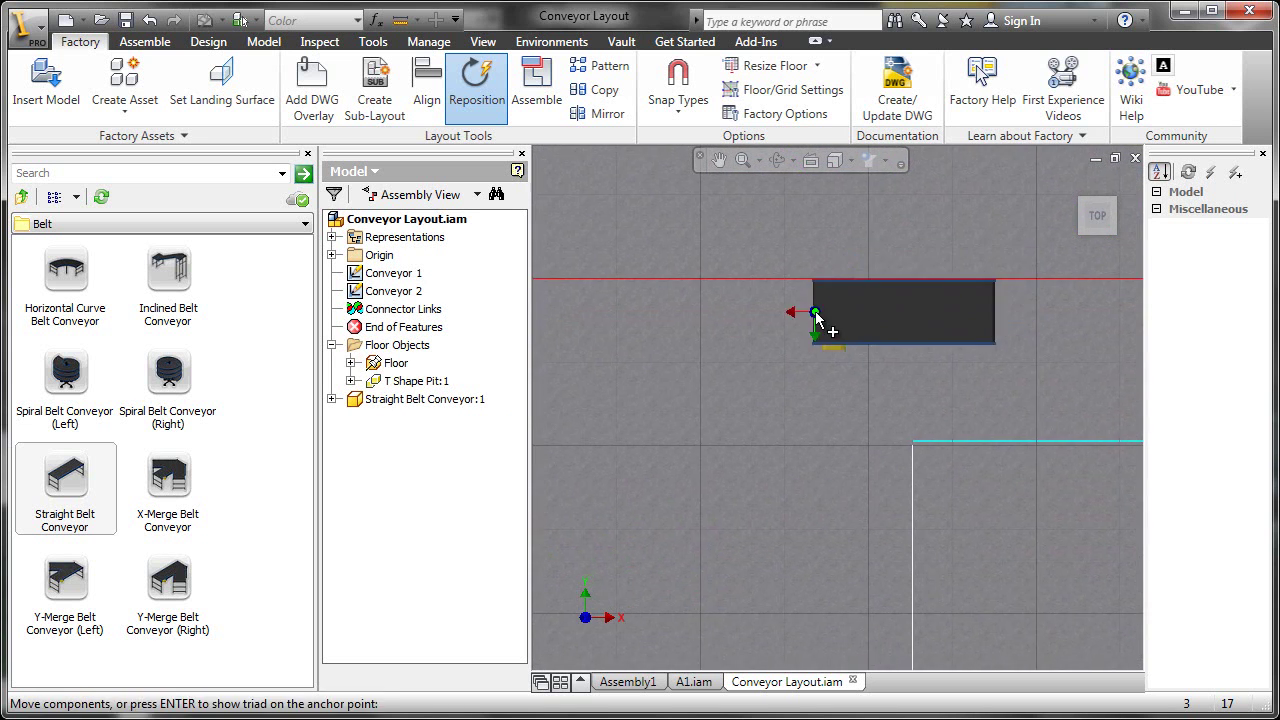
{"action": "scroll", "coordinate": [816, 316], "scroll_direction": "up", "scroll_amount": 5}
{"action": "scroll", "coordinate": [790, 338], "scroll_direction": "down", "scroll_amount": 4}
{"action": "middle_click_drag", "start_coordinate": [900, 338], "coordinate": [560, 343]}
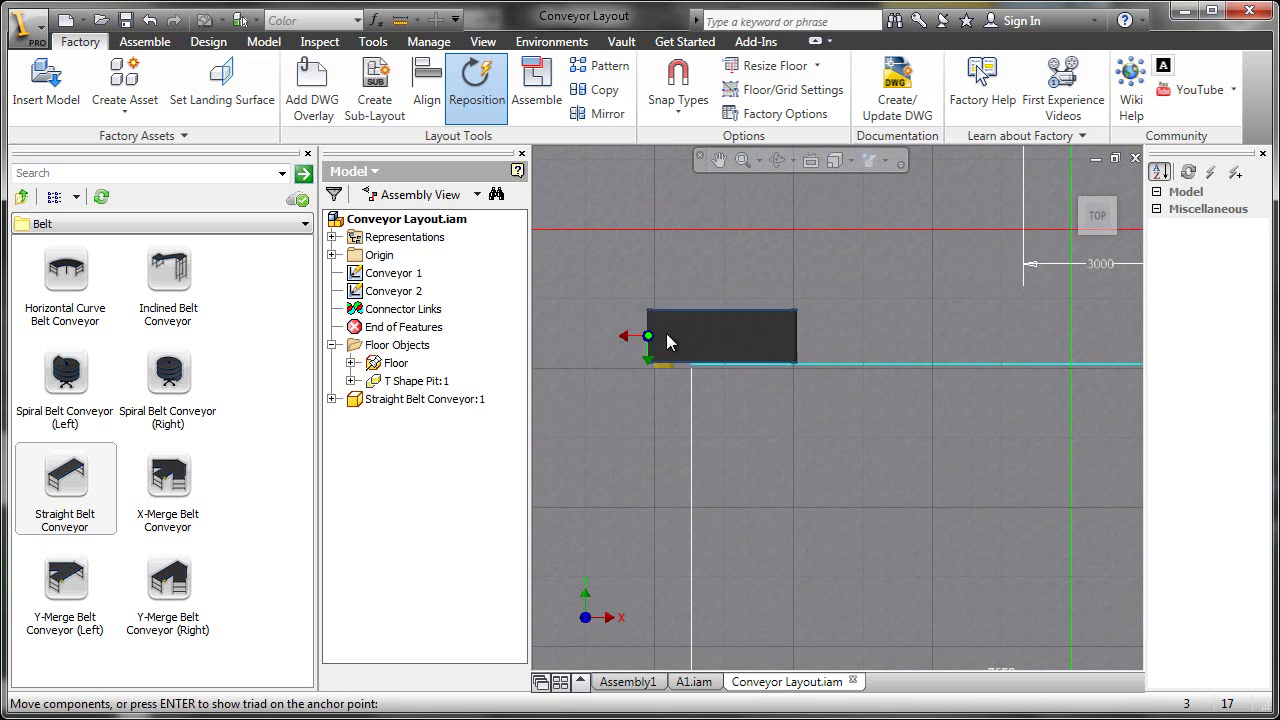
{"action": "left_click", "coordinate": [678, 118]}
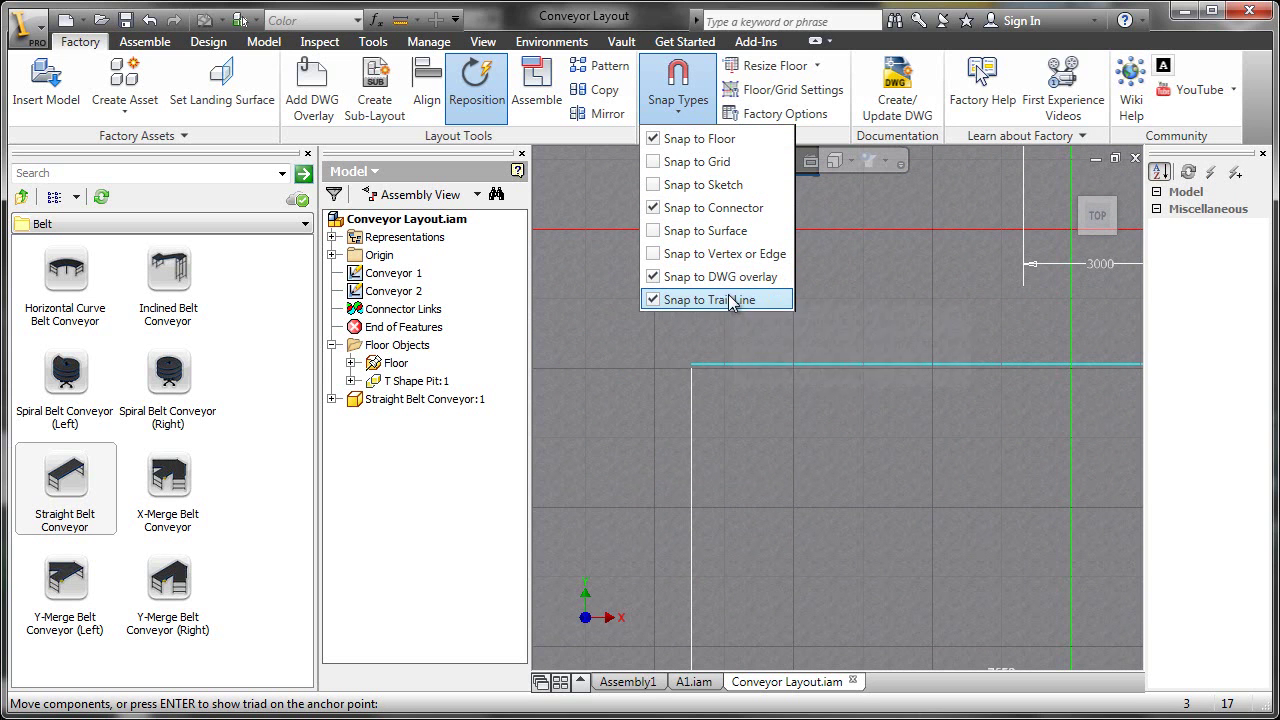
{"action": "left_click", "coordinate": [665, 185]}
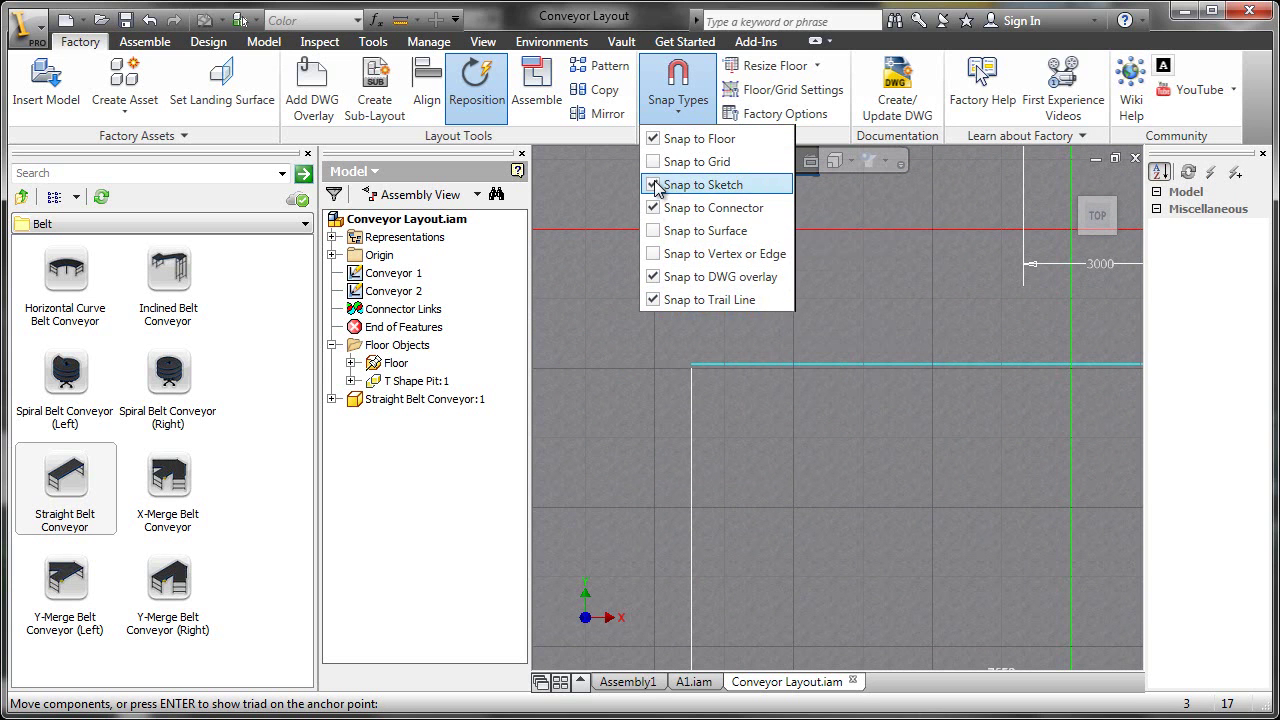
{"action": "left_click", "coordinate": [673, 76]}
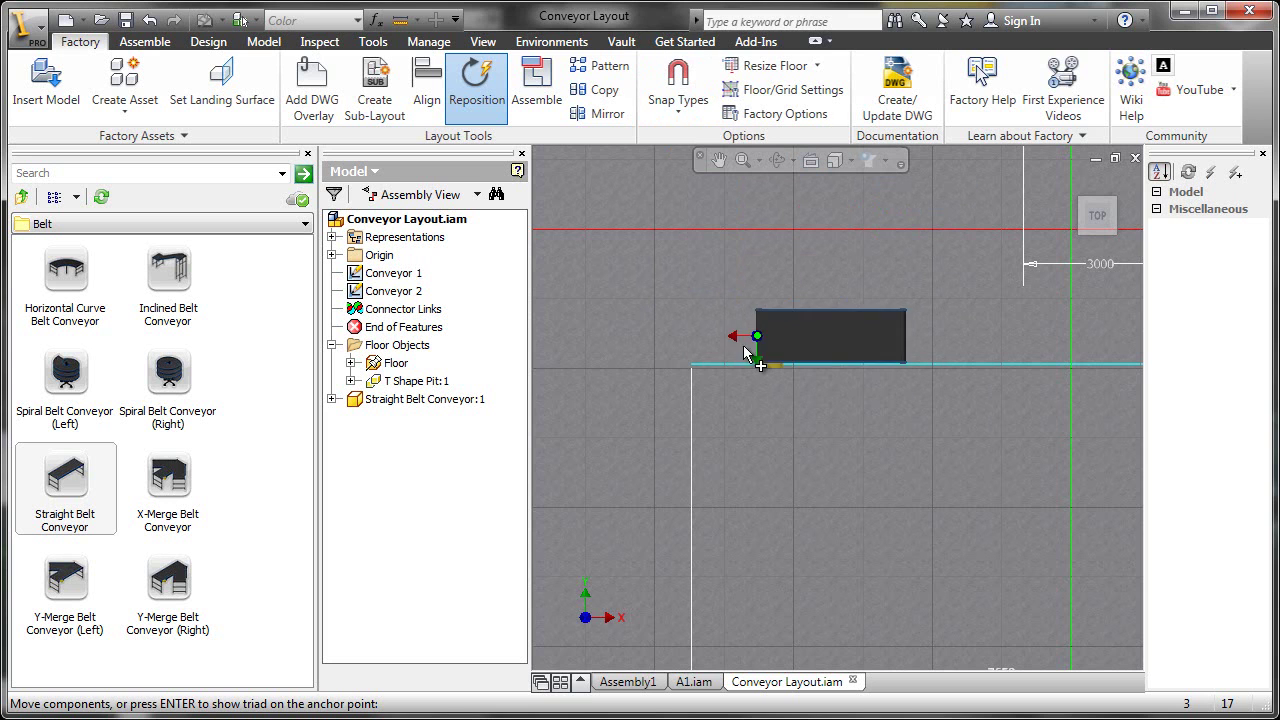
Snap the conveyor's end midpoint to the starting endpoint of the cyan sketch line and finish repositioning in the home view.
{"action": "left_click", "coordinate": [692, 368]}
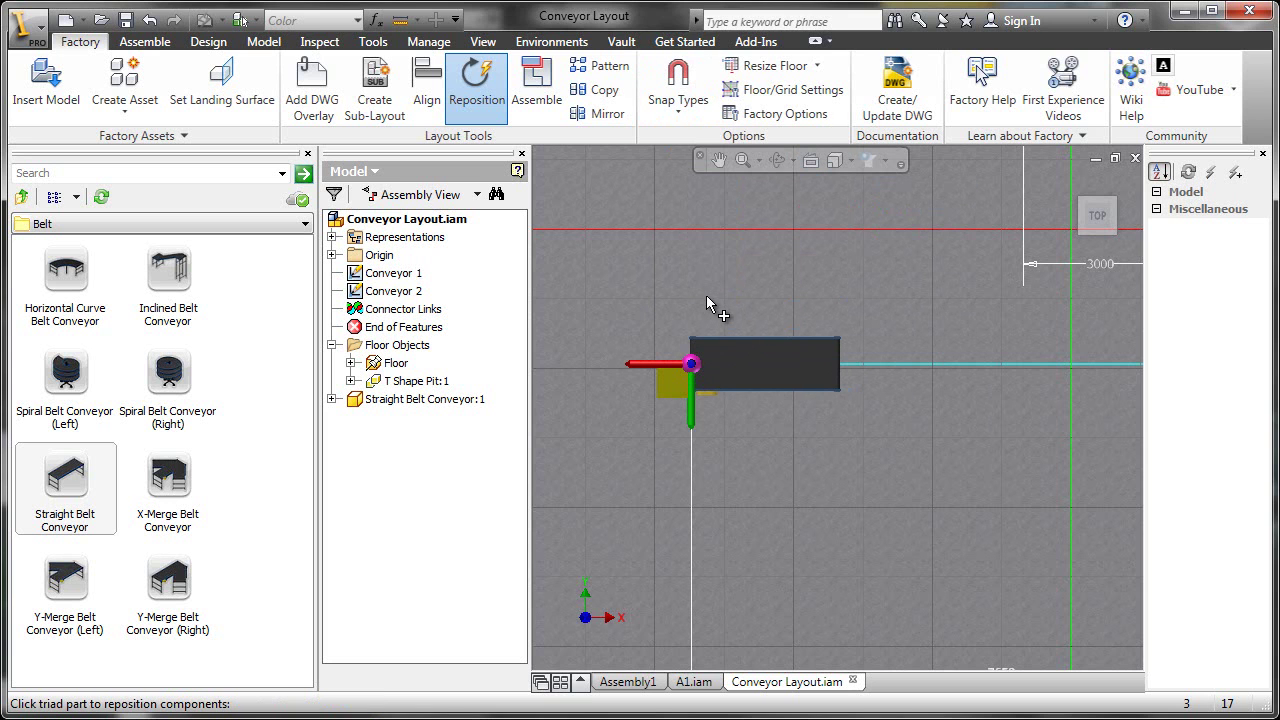
{"action": "key", "text": "F6"}
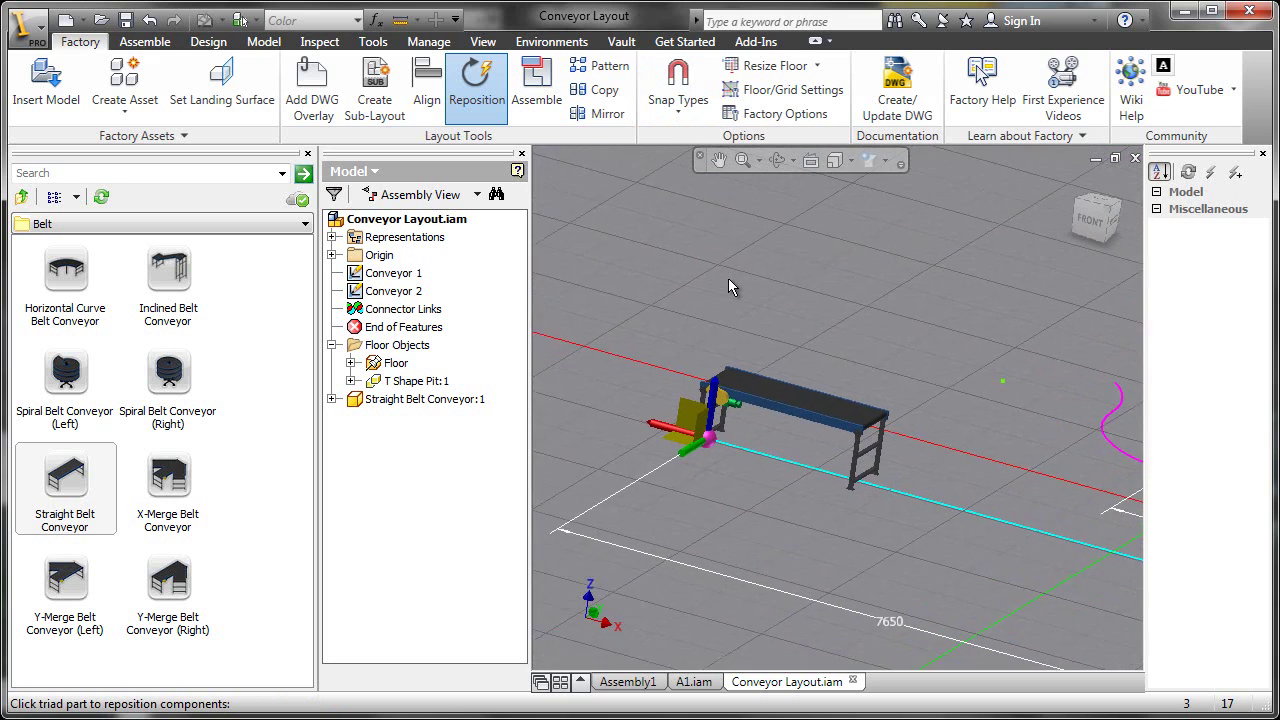
{"action": "right_click", "coordinate": [729, 286]}
{"action": "left_click", "coordinate": [755, 286]}
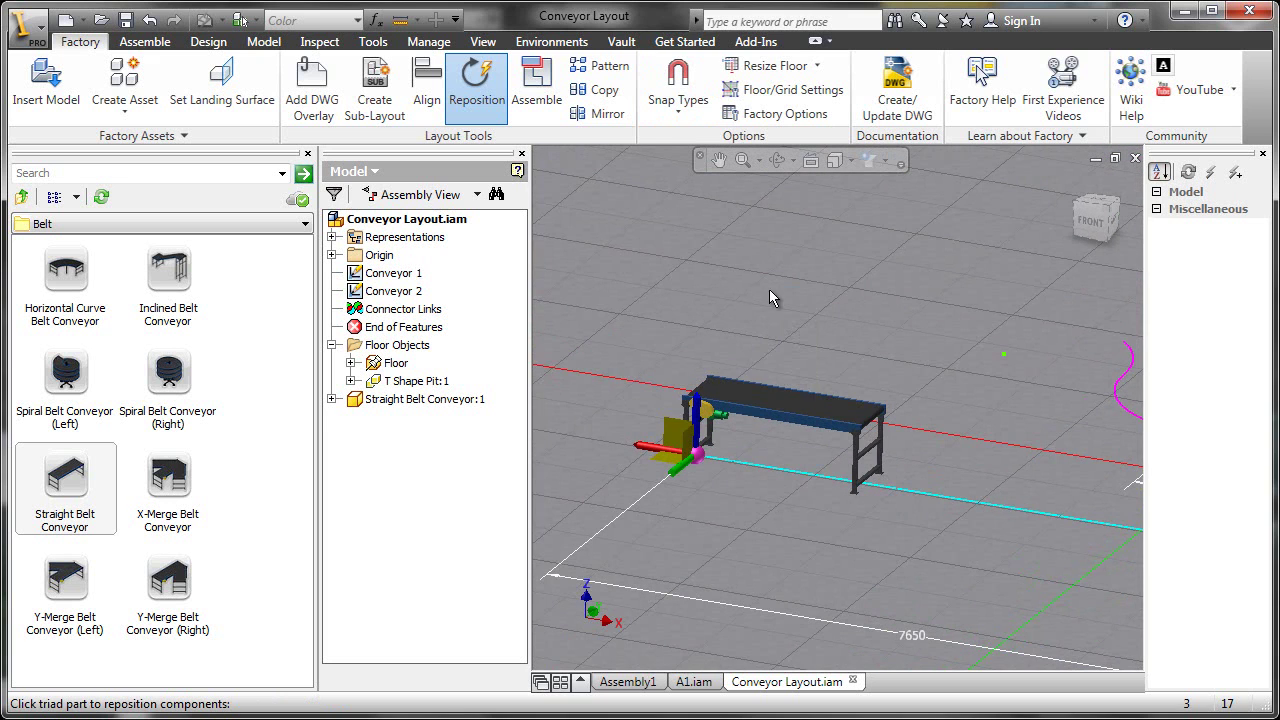
Set the straight belt conveyor's length to 7650 mm.
{"action": "left_click", "coordinate": [782, 407]}
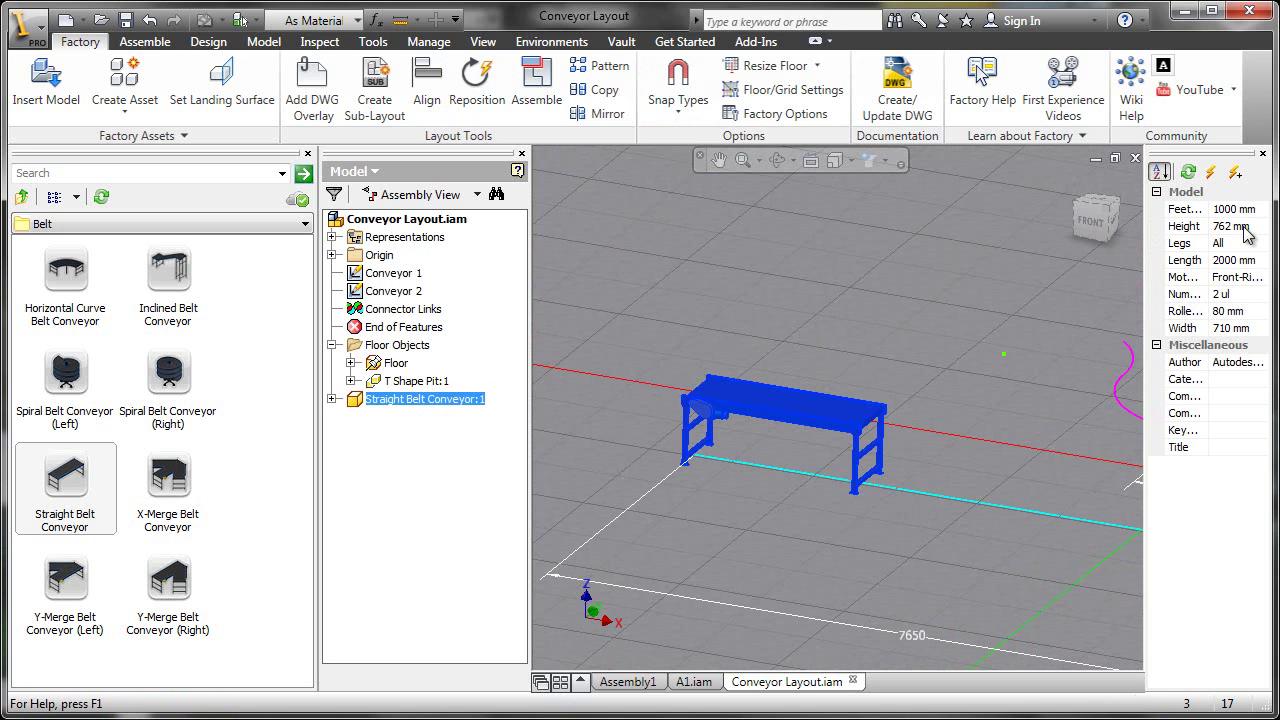
{"action": "left_click", "coordinate": [1238, 260]}
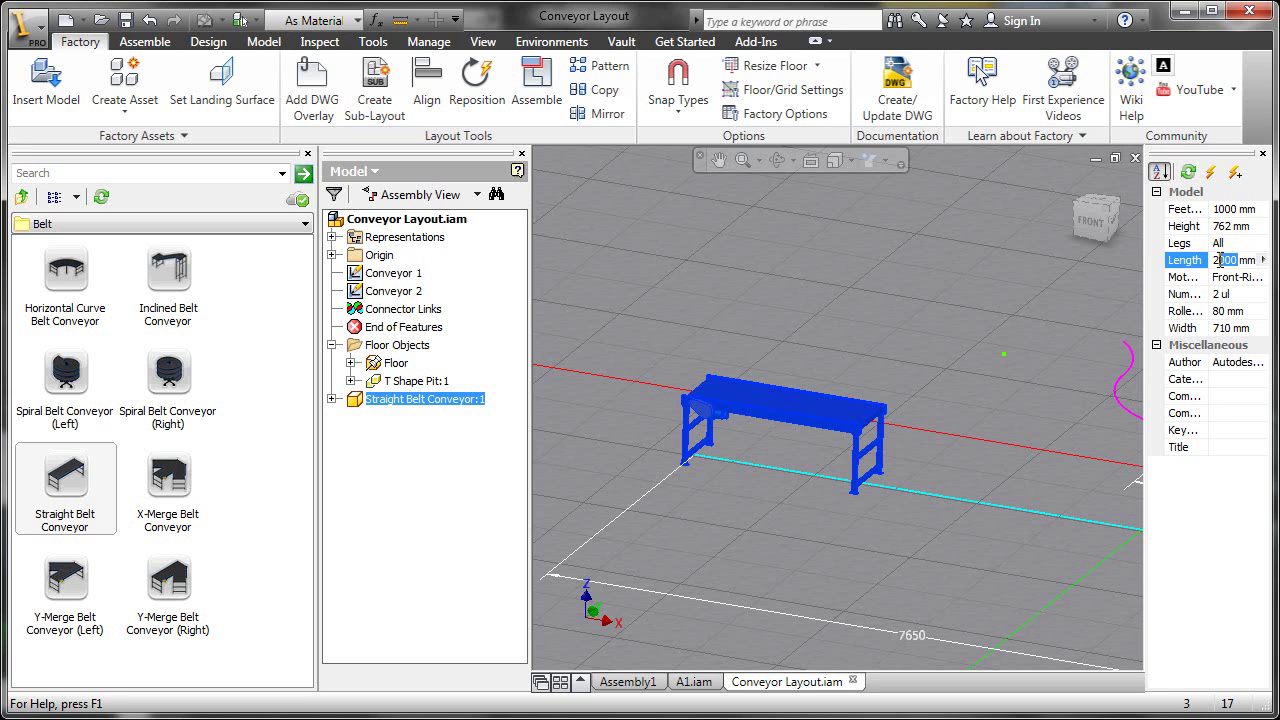
{"action": "double_click", "coordinate": [1228, 259]}
{"action": "type", "text": "7650"}
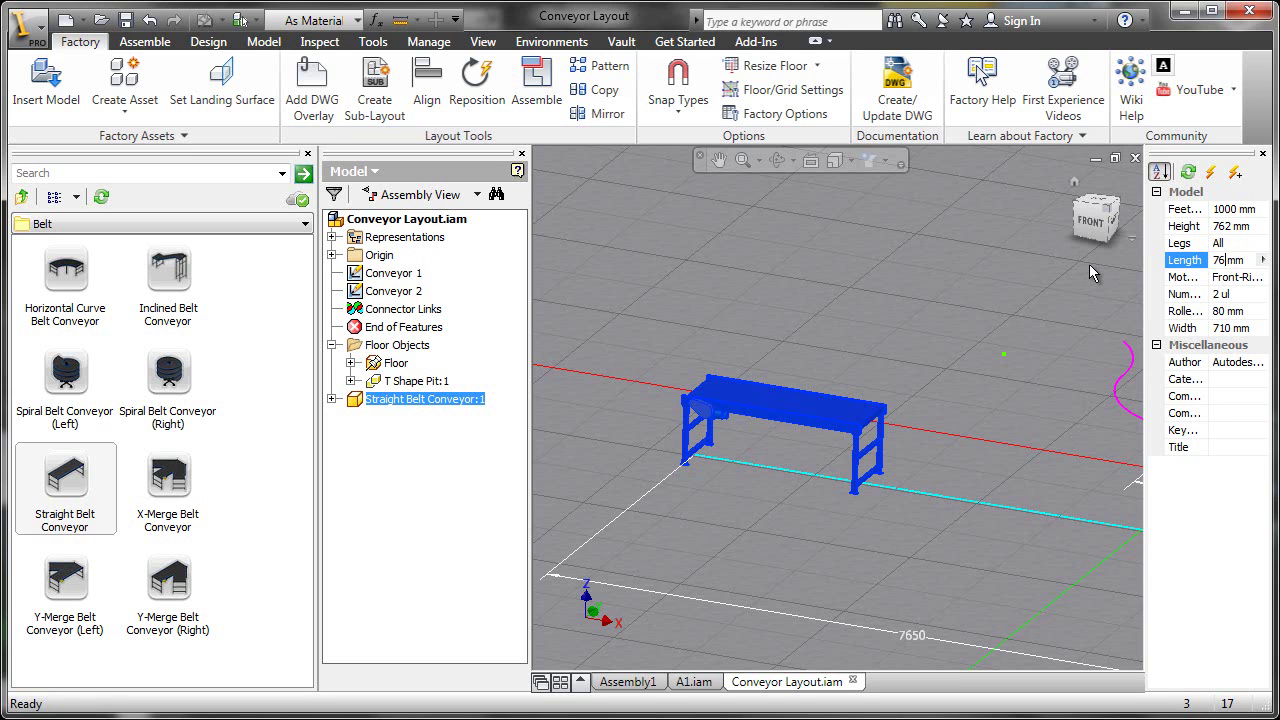
{"action": "key", "text": "Return"}
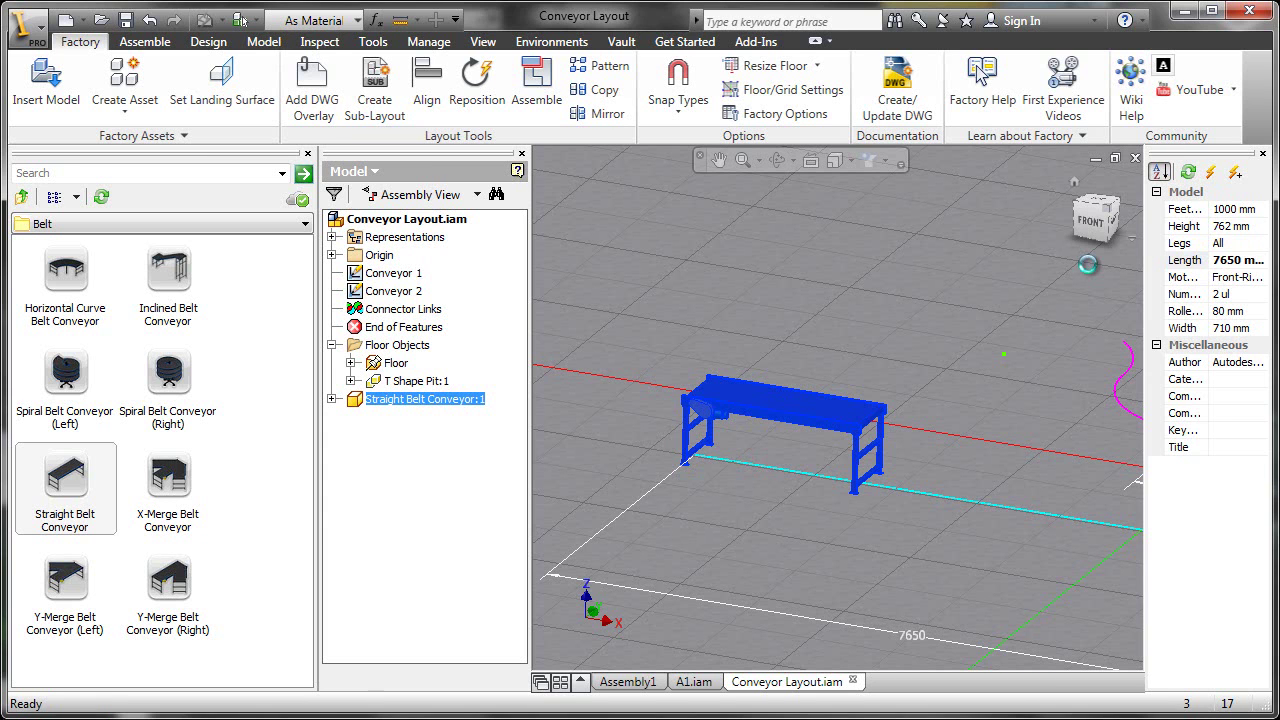
{"action": "scroll", "coordinate": [917, 283], "scroll_direction": "up", "scroll_amount": 5}
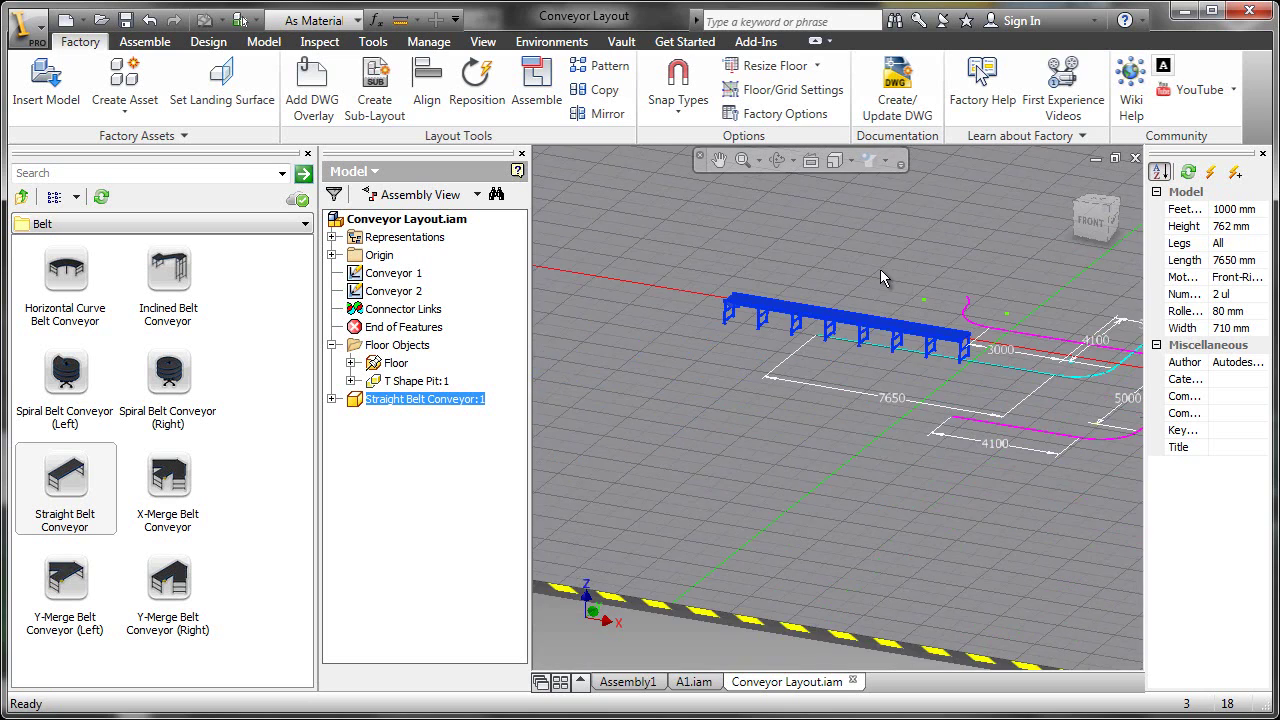
{"action": "middle_click_drag", "start_coordinate": [860, 280], "coordinate": [826, 280], "text": "shift"}
{"action": "left_click", "coordinate": [826, 280]}
In the top view, start Reposition on the straight belt conveyor and relocate its triad to the midpoint of its start edge.
{"action": "left_click", "coordinate": [1084, 204]}
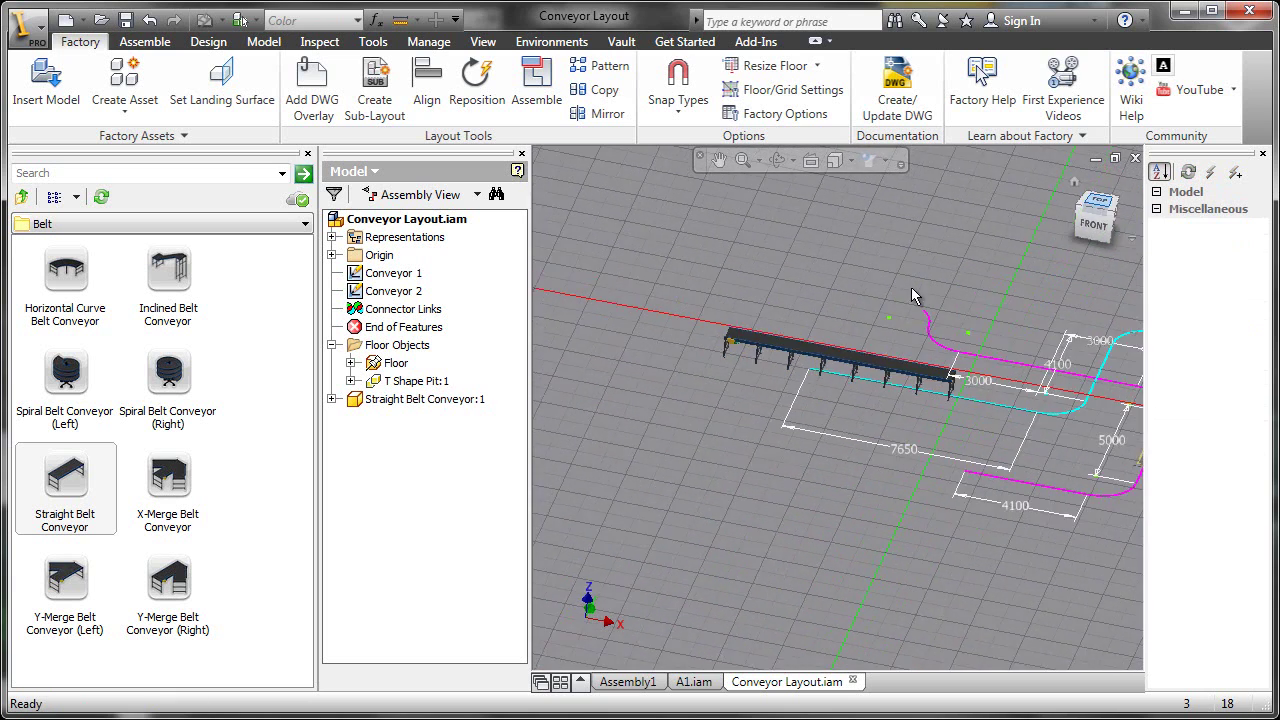
{"action": "left_click", "coordinate": [806, 434]}
{"action": "scroll", "coordinate": [798, 433], "scroll_direction": "up", "scroll_amount": 3}
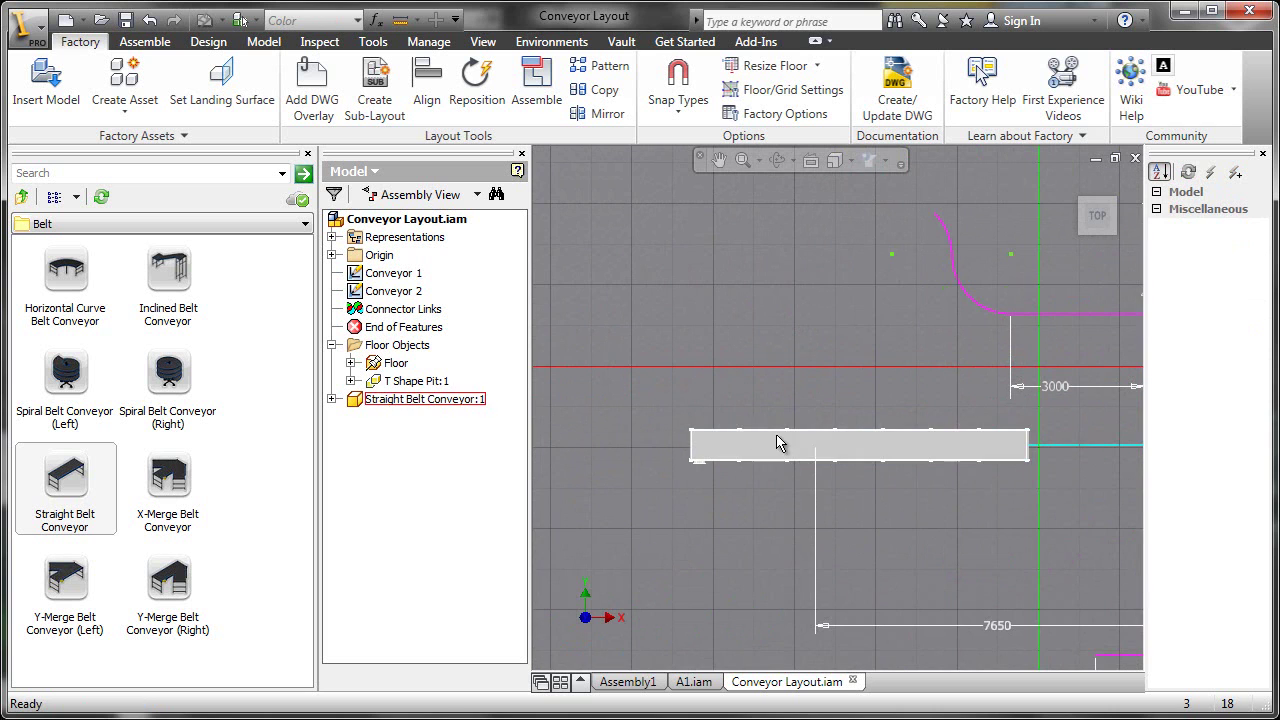
{"action": "right_click", "coordinate": [749, 459]}
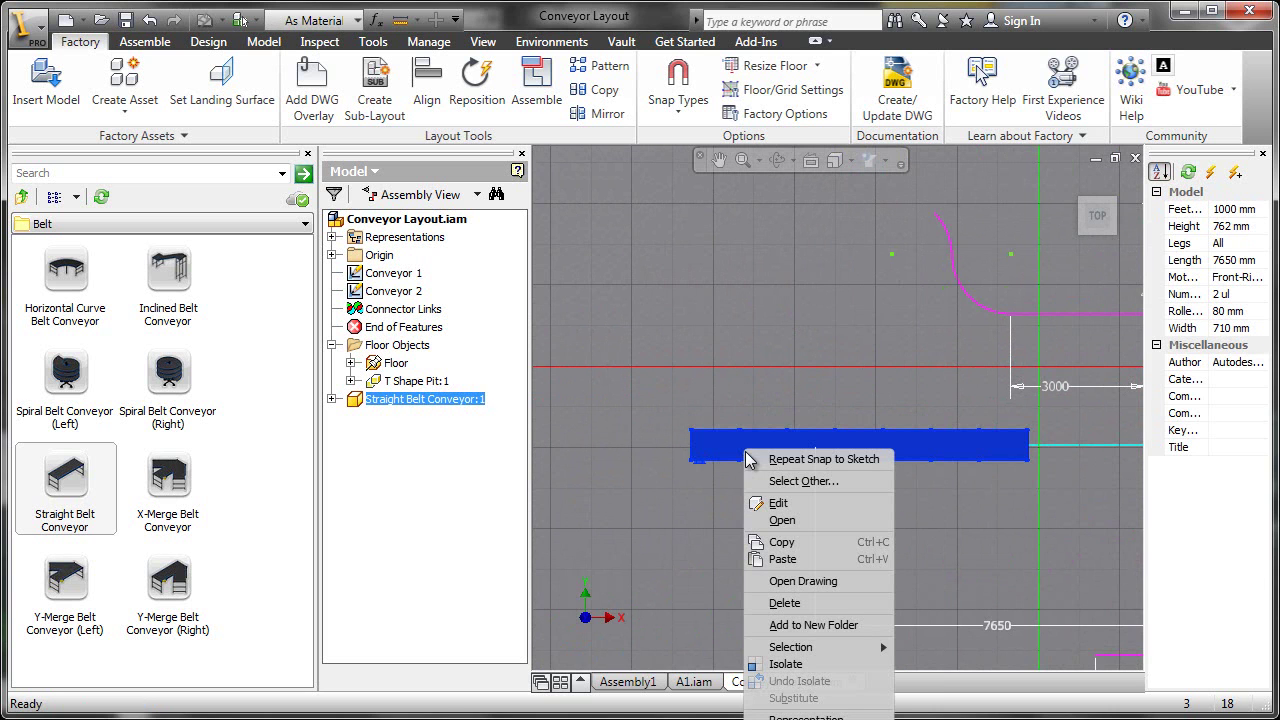
{"action": "left_click", "coordinate": [480, 95]}
{"action": "left_click", "coordinate": [478, 90]}
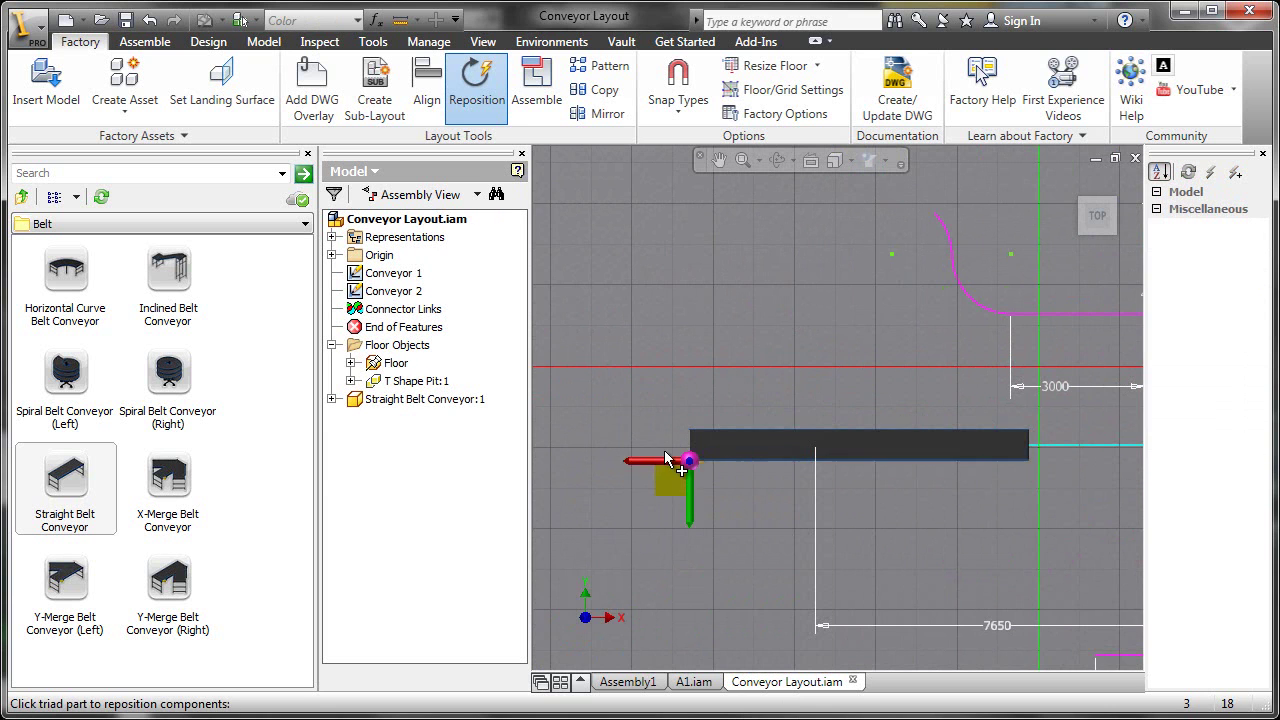
{"action": "scroll", "coordinate": [670, 455], "scroll_direction": "up", "scroll_amount": 4}
{"action": "right_click", "coordinate": [750, 492]}
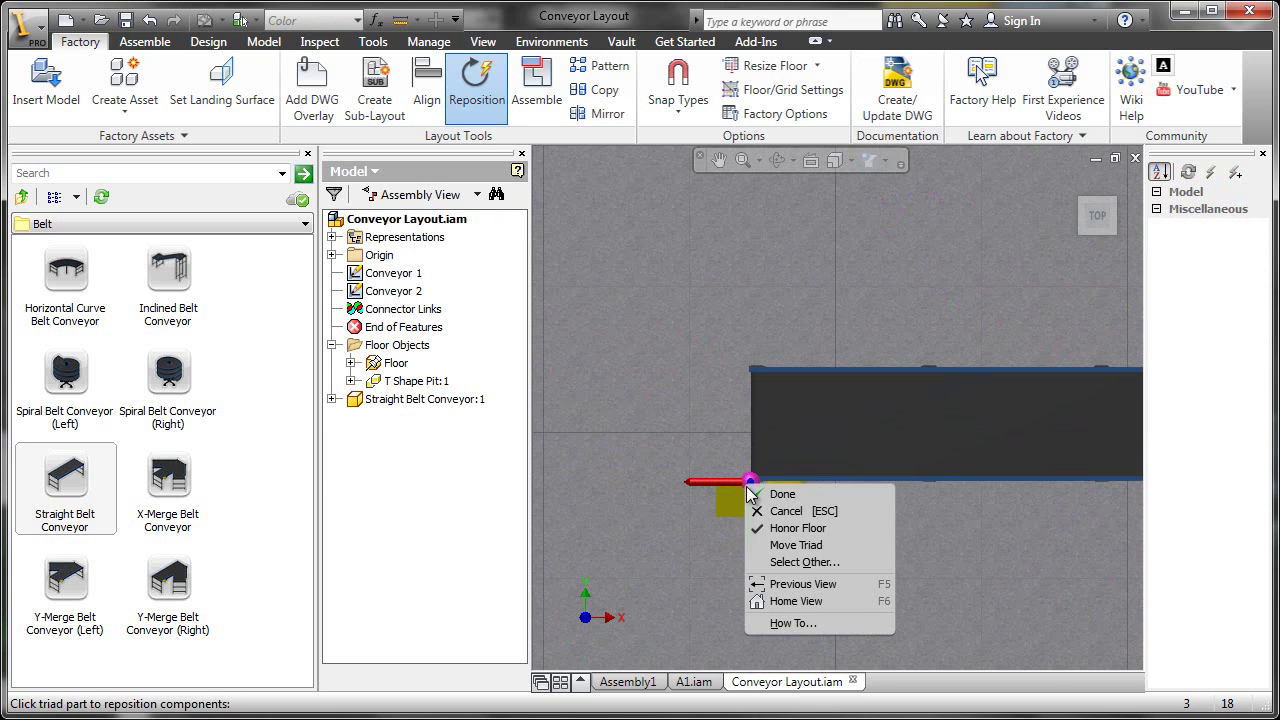
{"action": "left_click", "coordinate": [770, 545]}
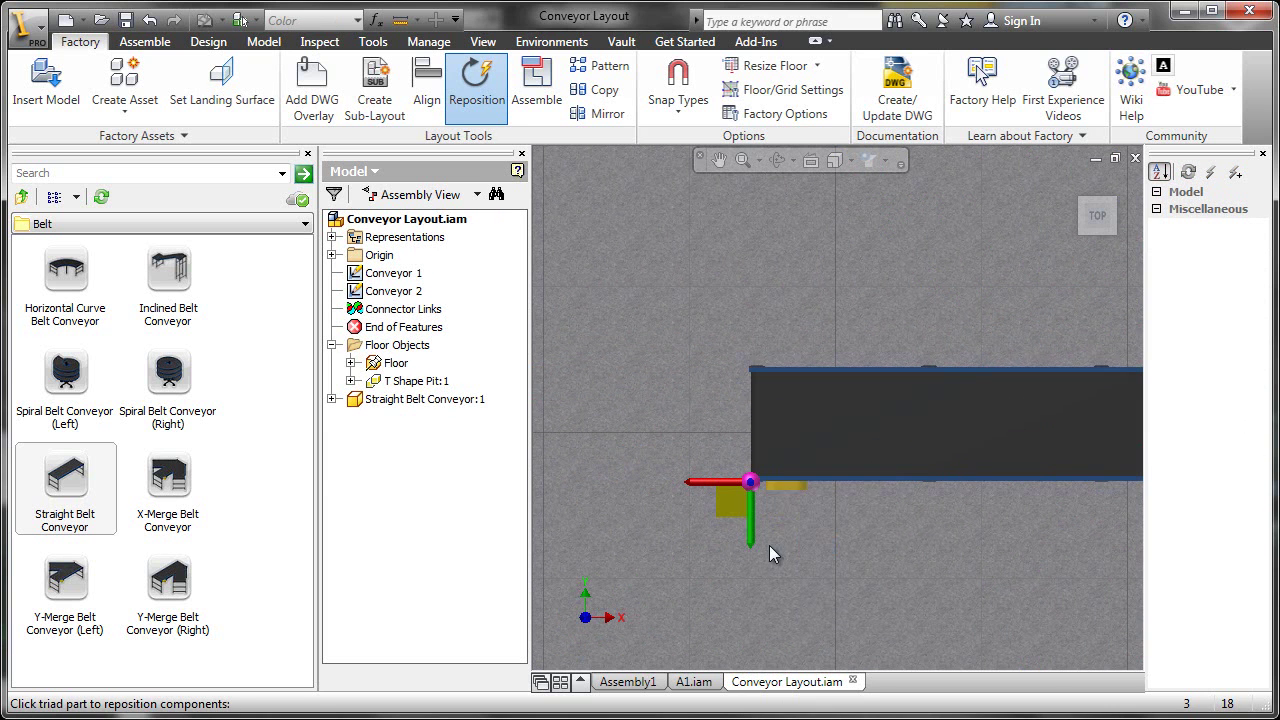
{"action": "left_click", "coordinate": [751, 420]}
Move the conveyor in the floor plane, snap its start-edge midpoint to the start of the cyan sketch line, and finish repositioning.
{"action": "left_click_drag", "start_coordinate": [752, 422], "coordinate": [773, 443]}
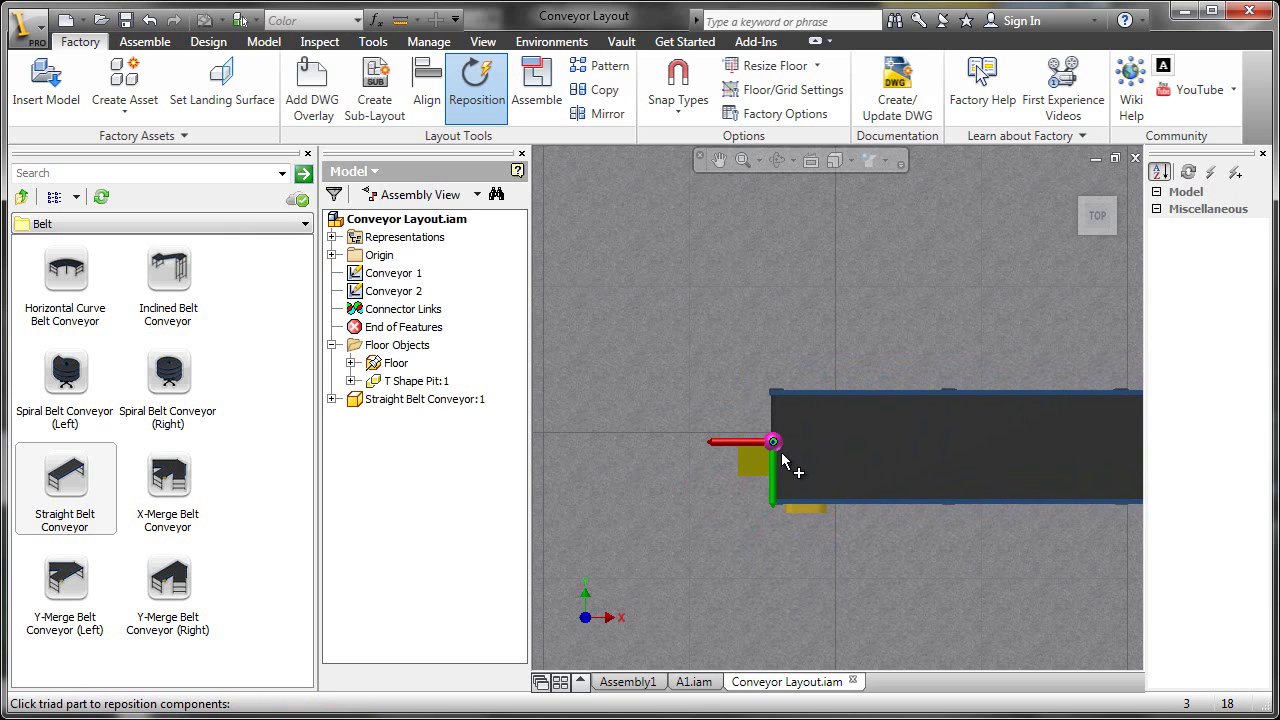
{"action": "right_click", "coordinate": [782, 448]}
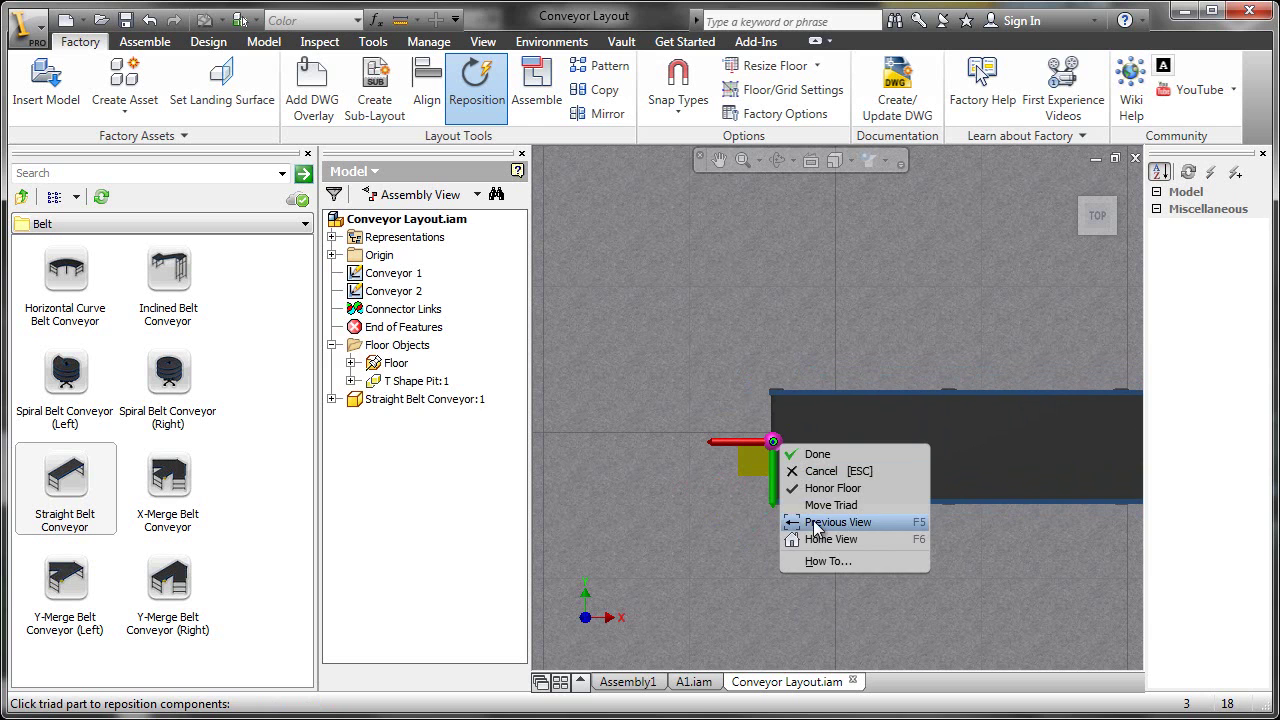
{"action": "left_click", "coordinate": [800, 505]}
{"action": "left_click", "coordinate": [775, 447]}
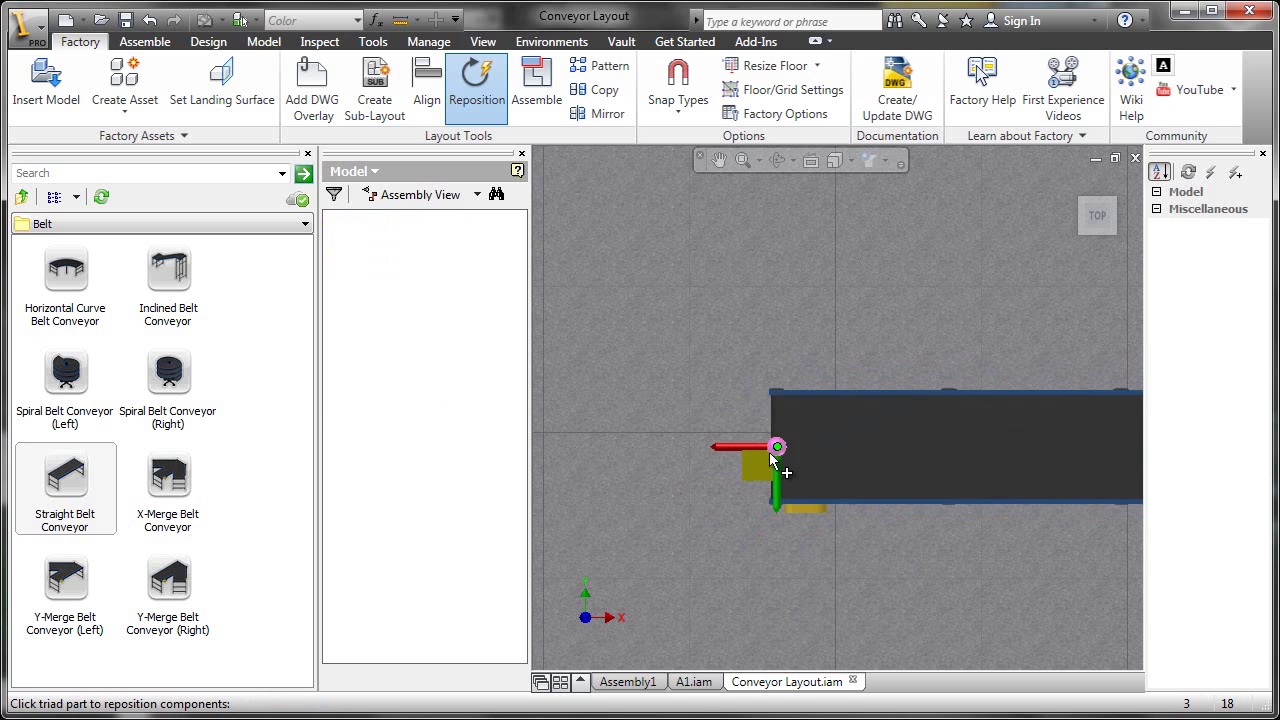
{"action": "left_click", "coordinate": [775, 447]}
{"action": "scroll", "coordinate": [760, 466], "scroll_direction": "up", "scroll_amount": 4}
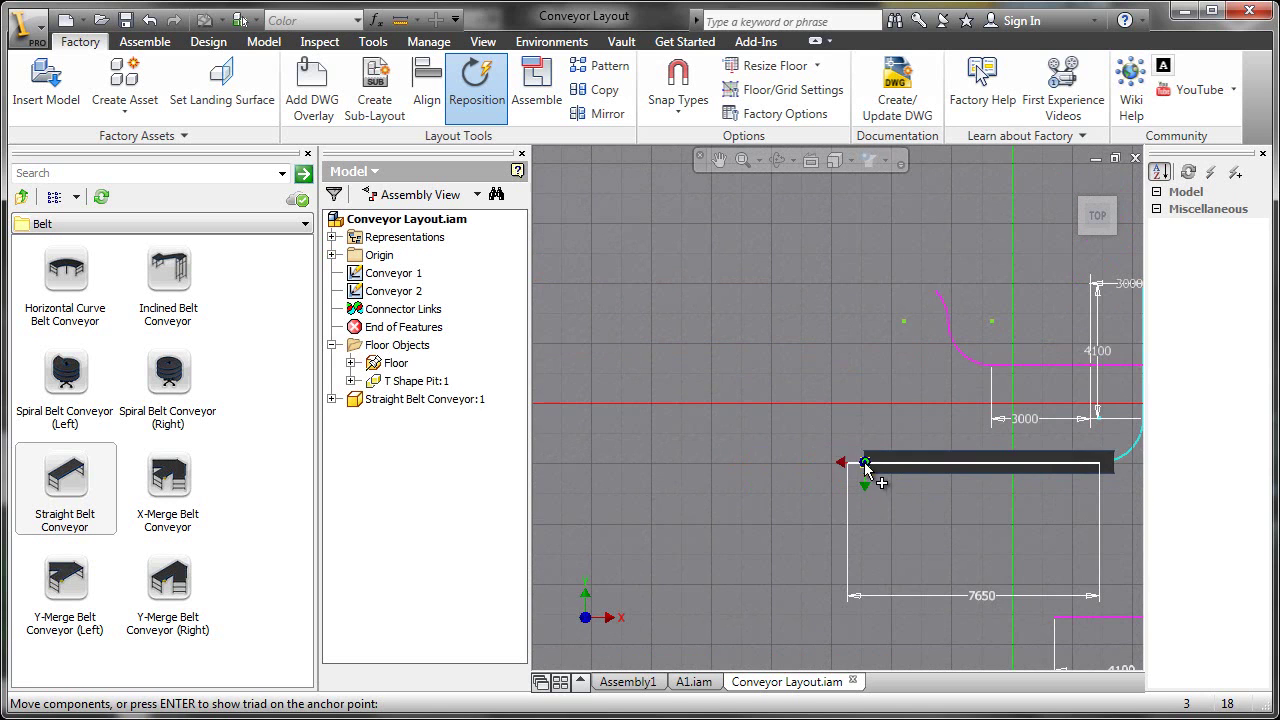
{"action": "left_click", "coordinate": [851, 471]}
{"action": "middle_click_drag", "start_coordinate": [792, 468], "coordinate": [701, 349], "text": "shift"}
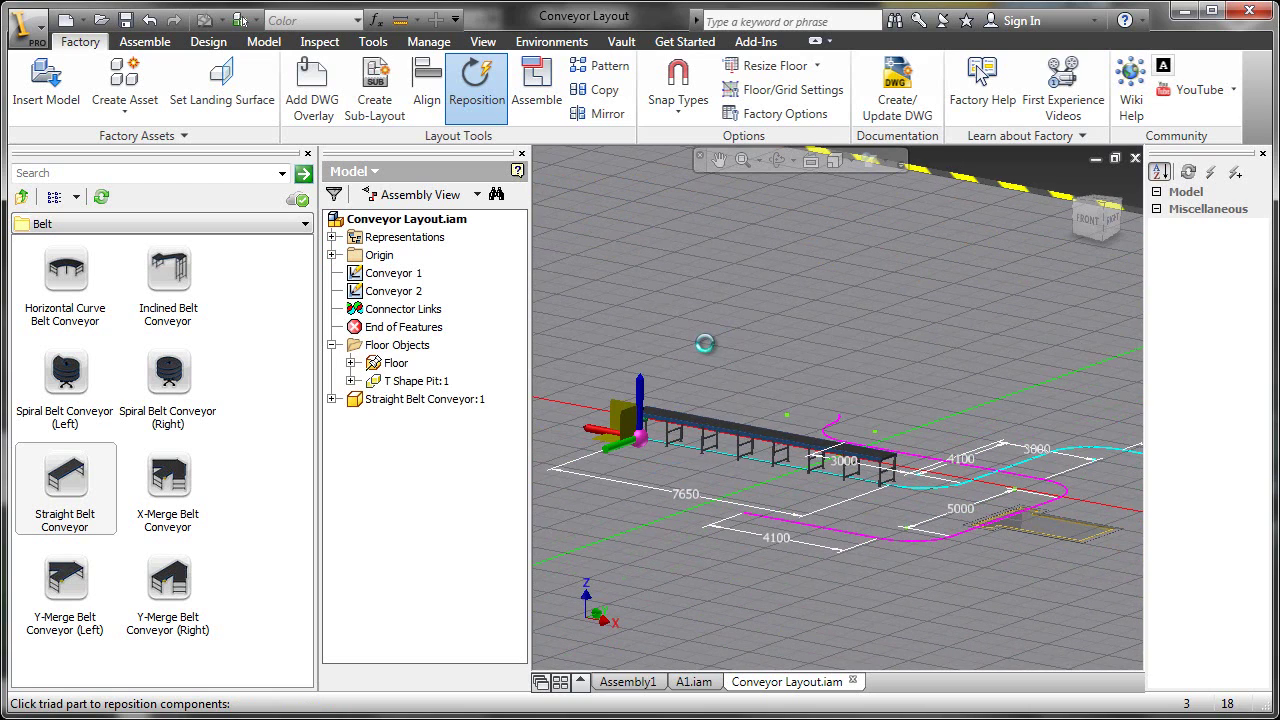
{"action": "right_click", "coordinate": [702, 345]}
{"action": "left_click", "coordinate": [716, 349]}
Switch to a perspective view showing the conveyor's free end and the curve of the cyan sketch path.
{"action": "middle_click_drag", "start_coordinate": [718, 349], "coordinate": [694, 318], "text": "shift"}
{"action": "left_click", "coordinate": [868, 162]}
{"action": "left_click", "coordinate": [865, 214]}
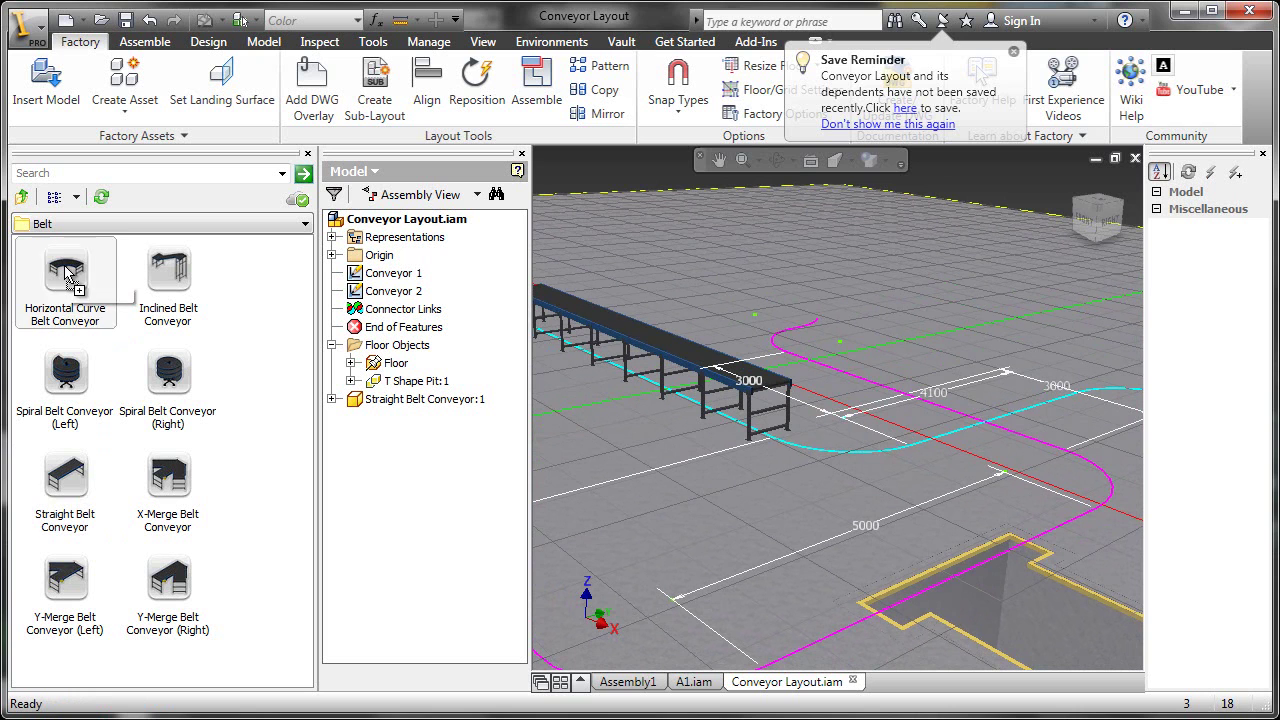
{"action": "left_click_drag", "start_coordinate": [68, 272], "coordinate": [765, 466]}
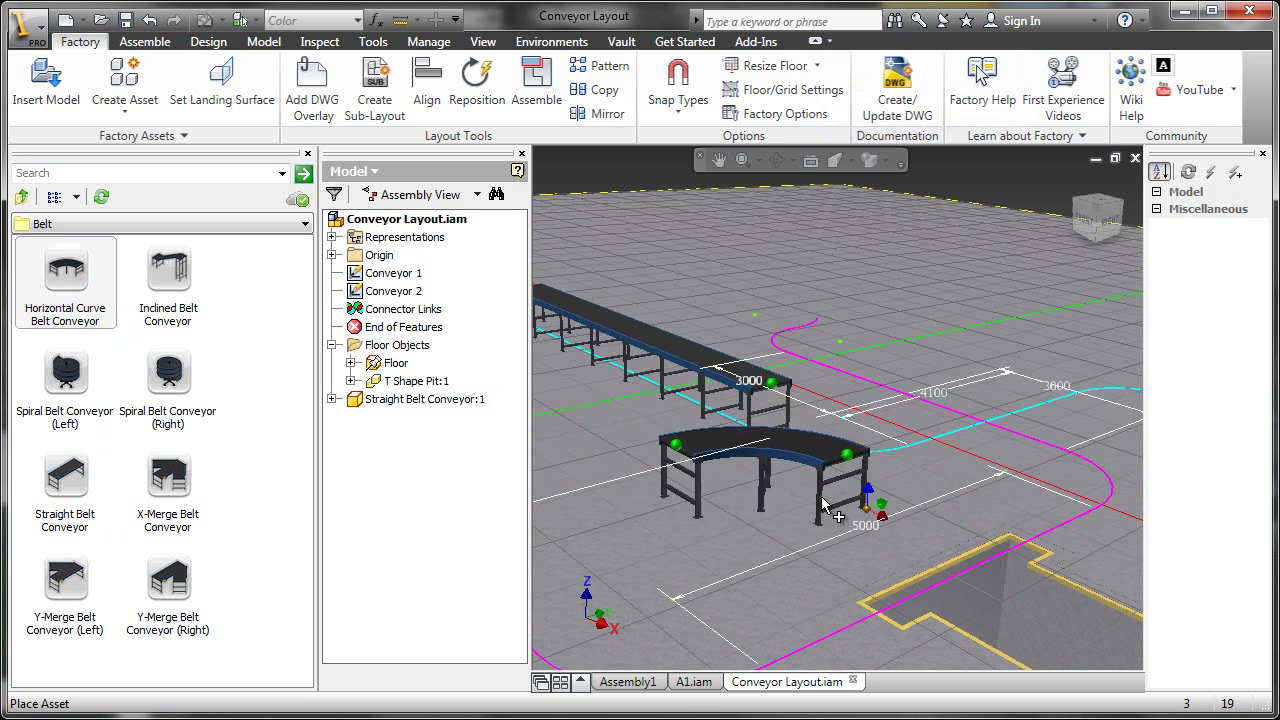
{"action": "left_click", "coordinate": [890, 520]}
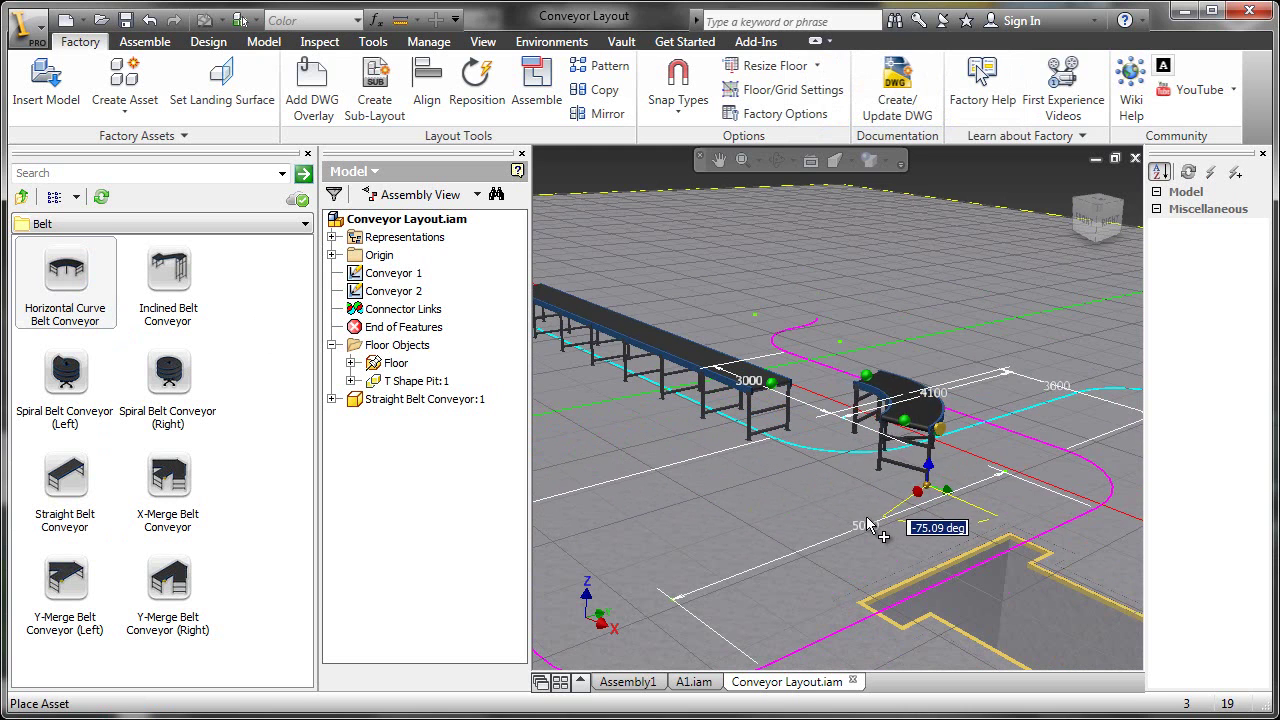
{"action": "key", "text": "Escape"}
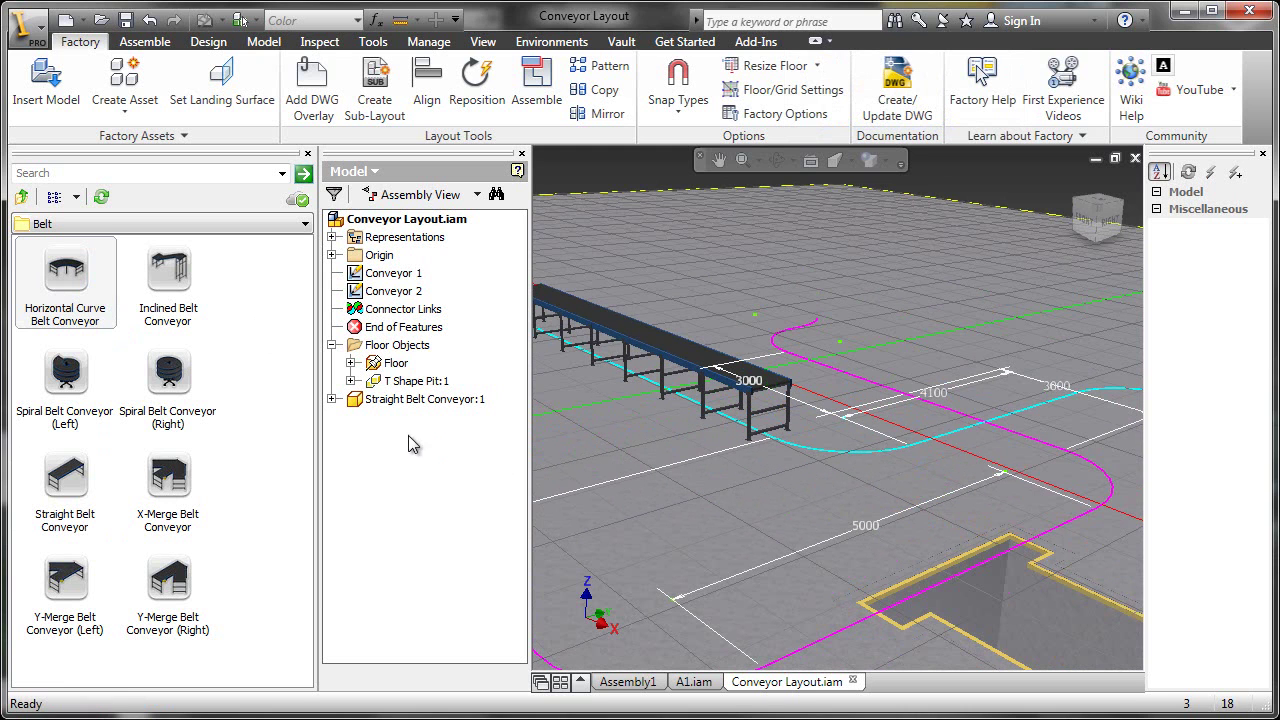
Place one Horizontal Curve Belt Conveyor connected to the straight conveyor's free end along the cyan path, and end placement.
{"action": "left_click_drag", "start_coordinate": [62, 276], "coordinate": [753, 498]}
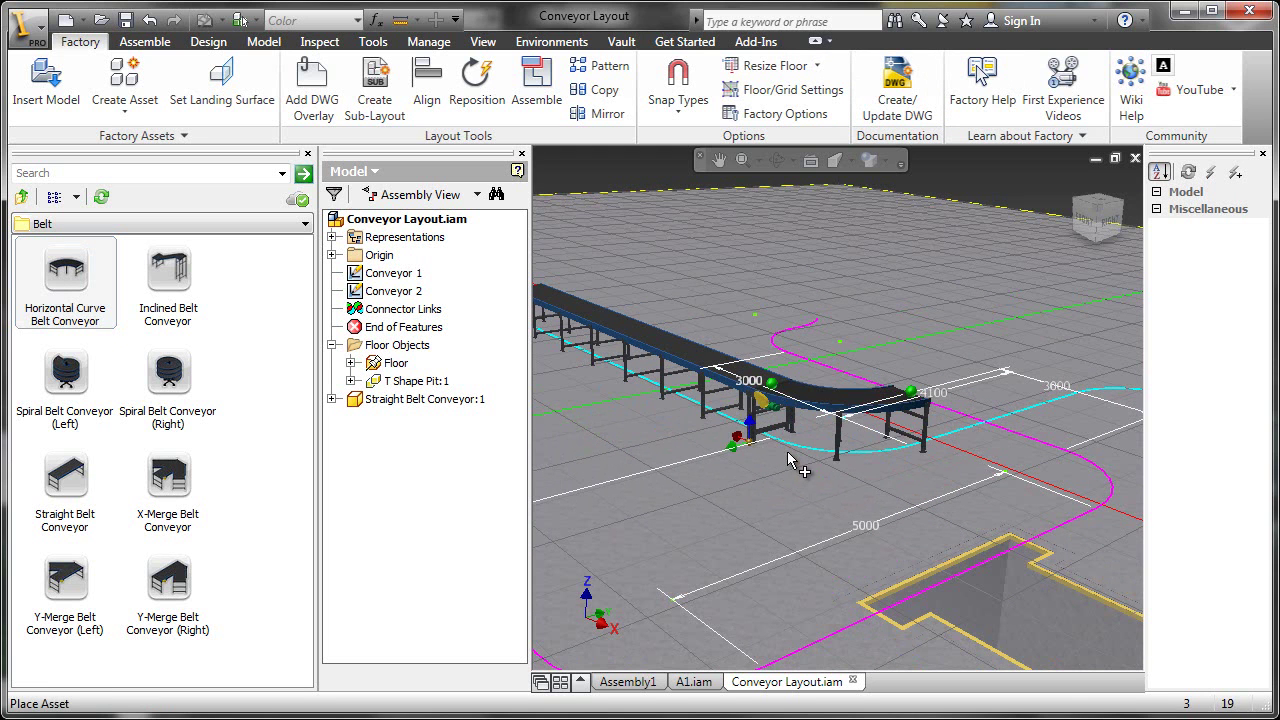
{"action": "left_click", "coordinate": [788, 495]}
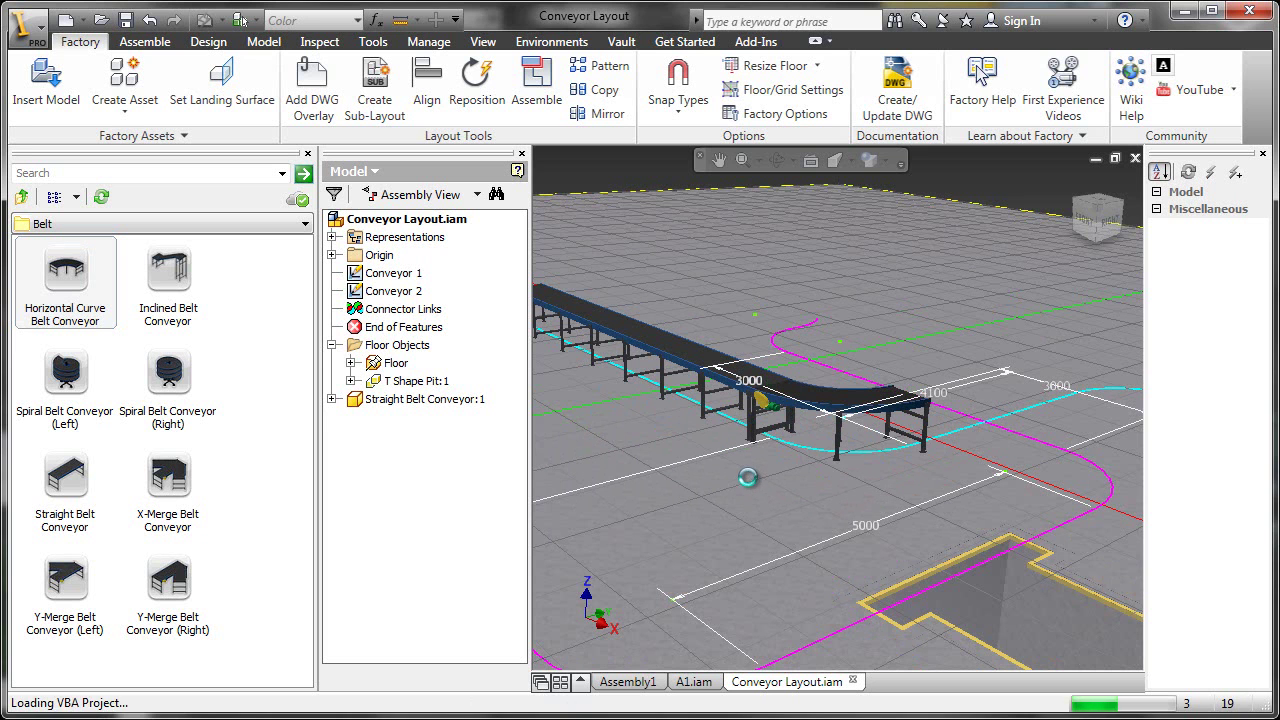
{"action": "middle_click_drag", "start_coordinate": [751, 480], "coordinate": [660, 508]}
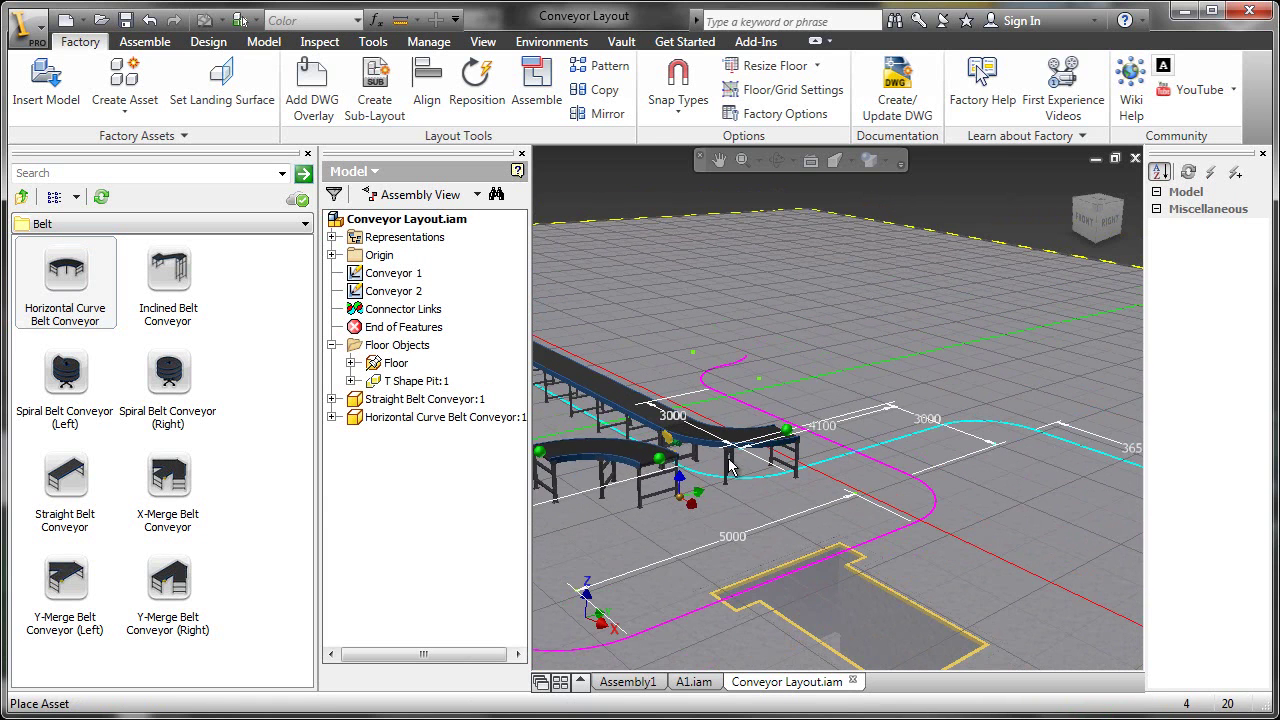
{"action": "key", "text": "Escape"}
Place one Straight Belt Conveyor connected to the free end of the curved conveyor, and finish placing assets.
{"action": "left_click_drag", "start_coordinate": [76, 468], "coordinate": [790, 405]}
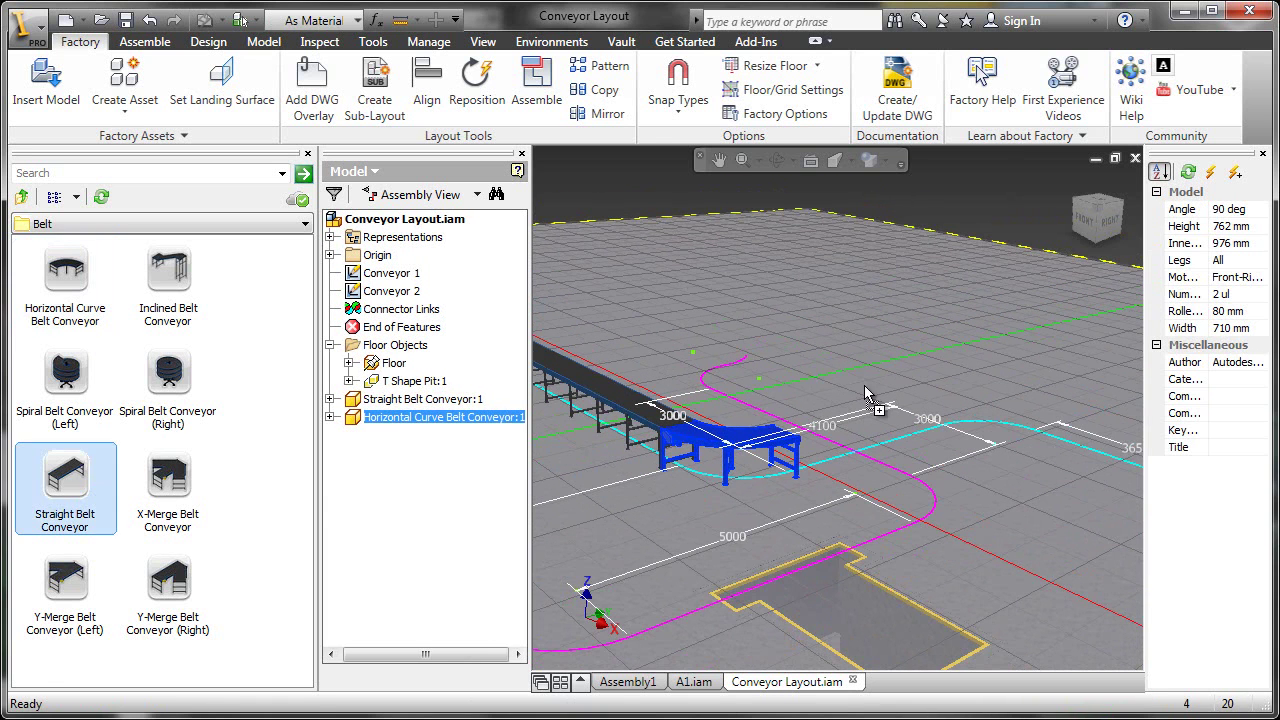
{"action": "left_click_drag", "start_coordinate": [897, 393], "coordinate": [895, 400]}
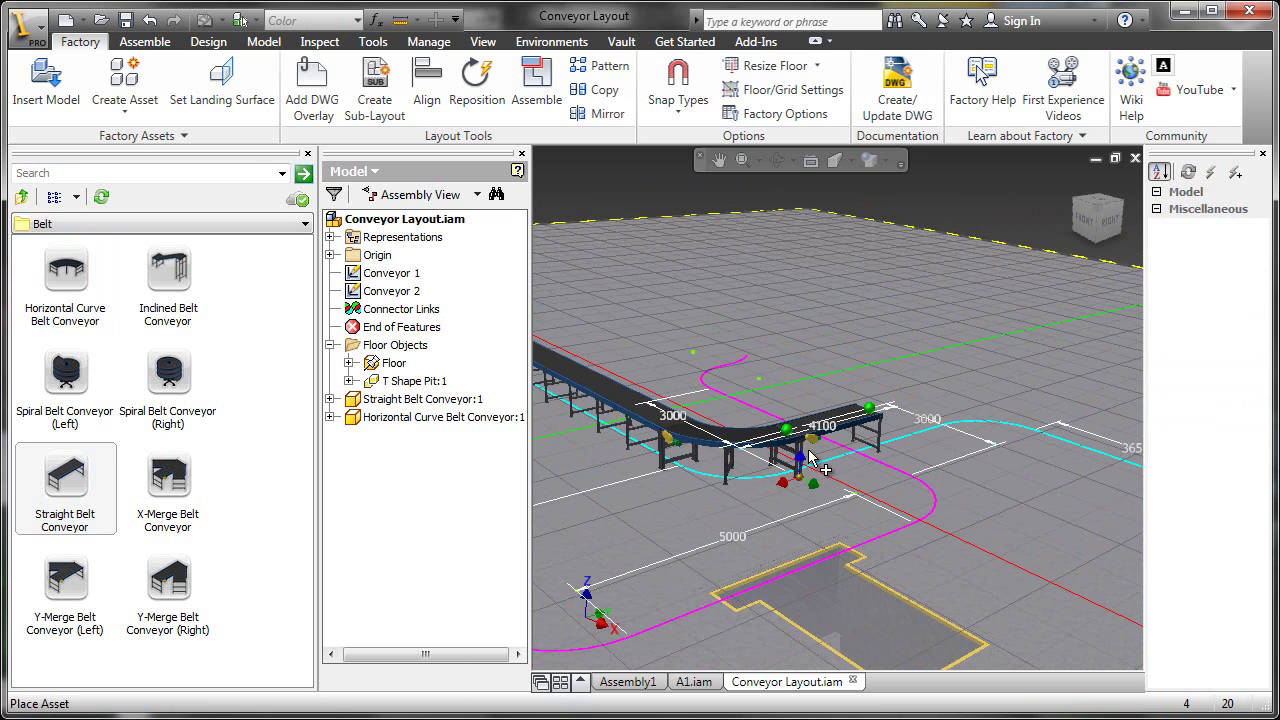
{"action": "left_click", "coordinate": [918, 353]}
{"action": "right_click", "coordinate": [922, 377]}
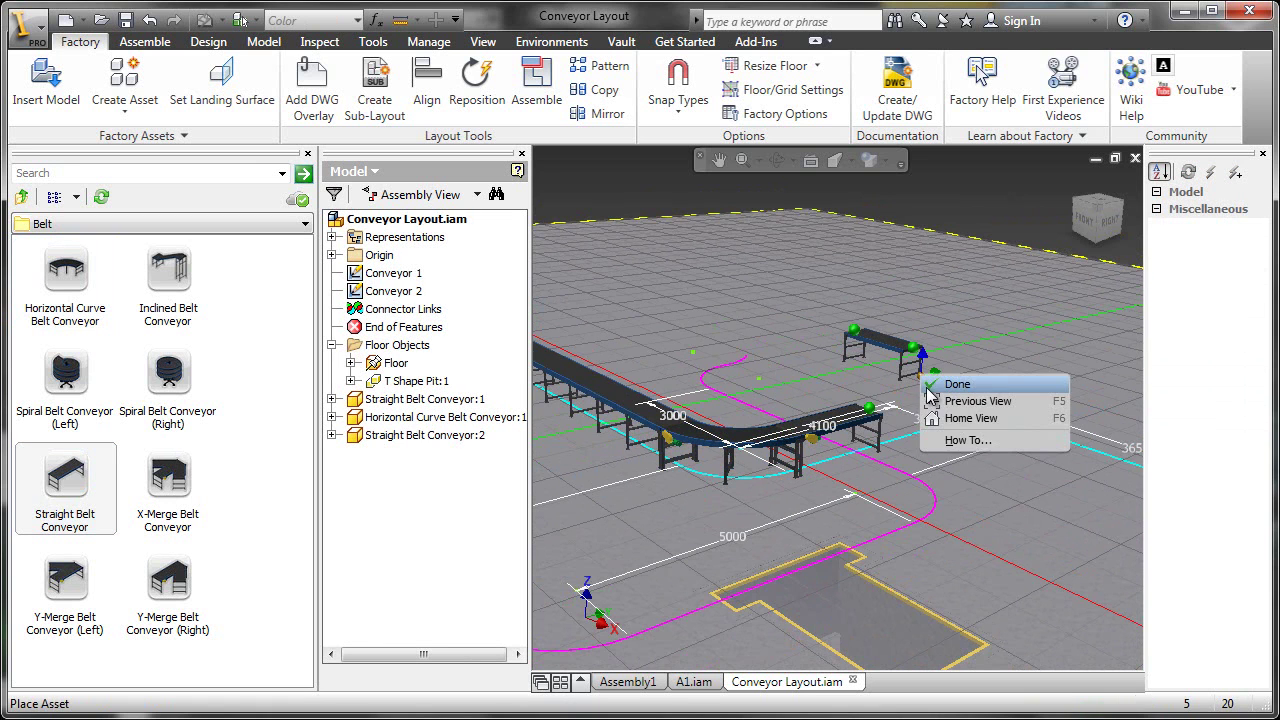
{"action": "left_click", "coordinate": [955, 385]}
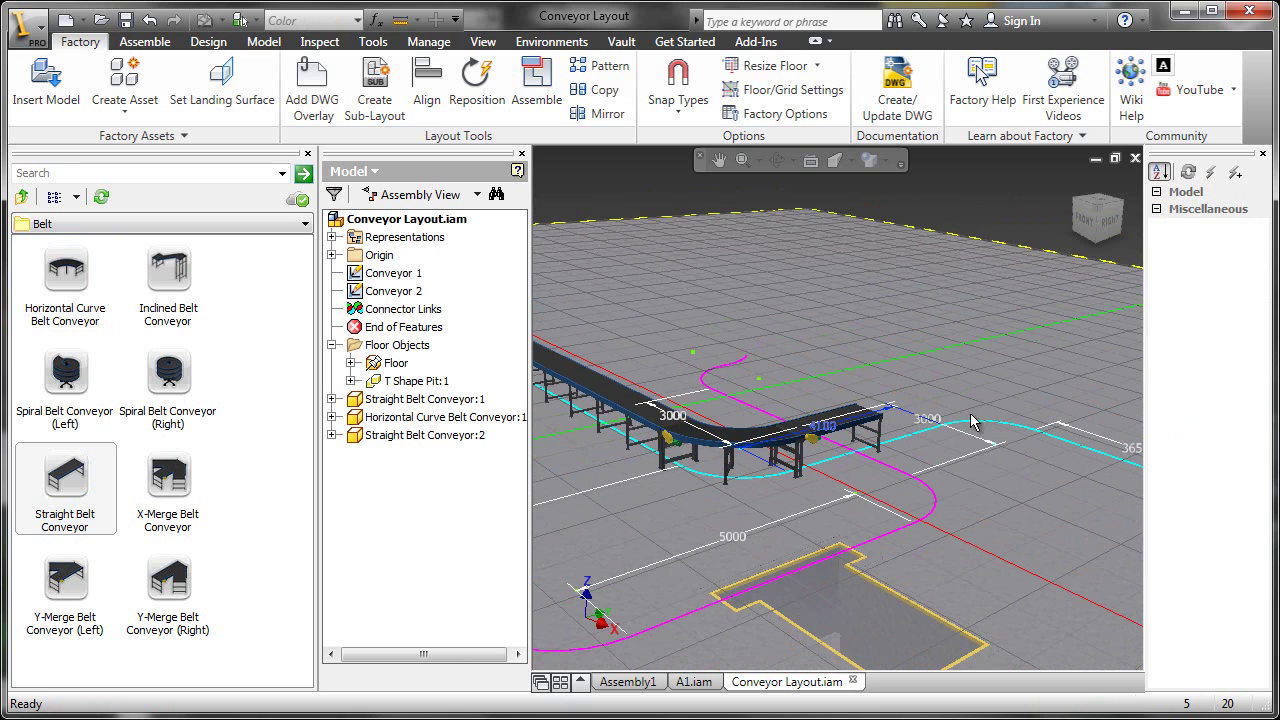
Set the second straight belt conveyor's length to 3000 mm.
{"action": "left_click", "coordinate": [870, 428]}
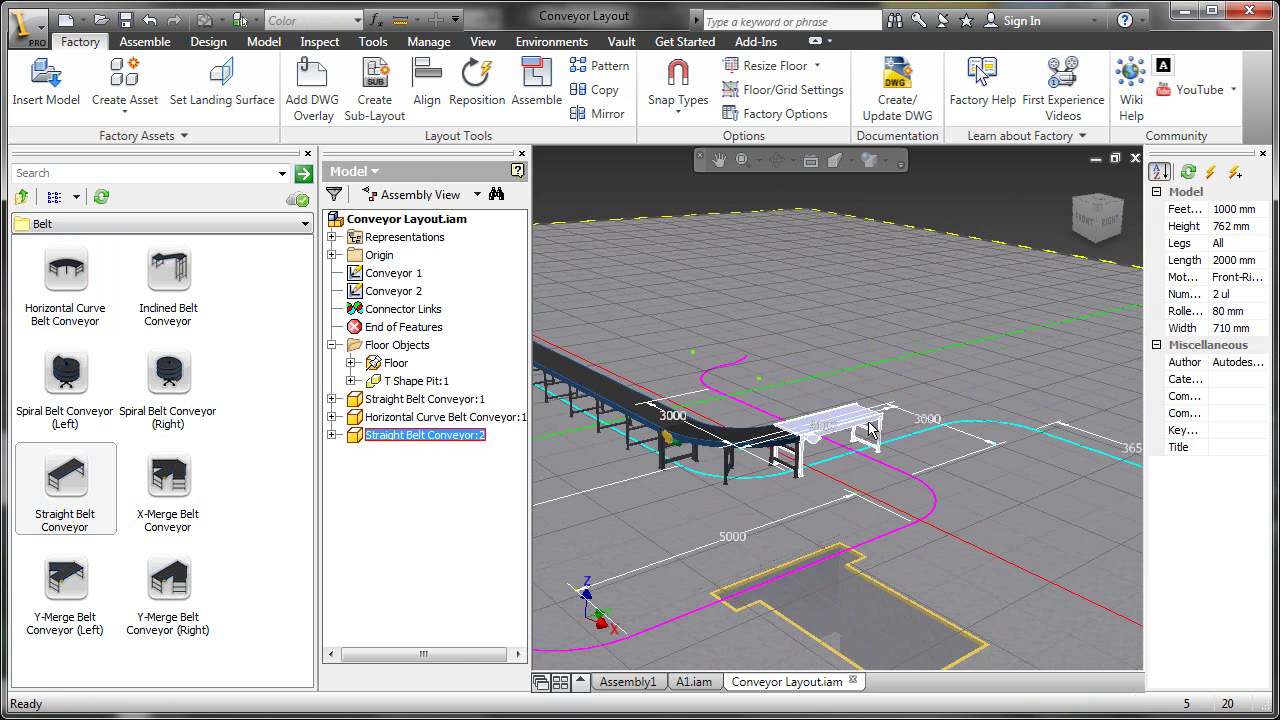
{"action": "left_click", "coordinate": [1239, 259]}
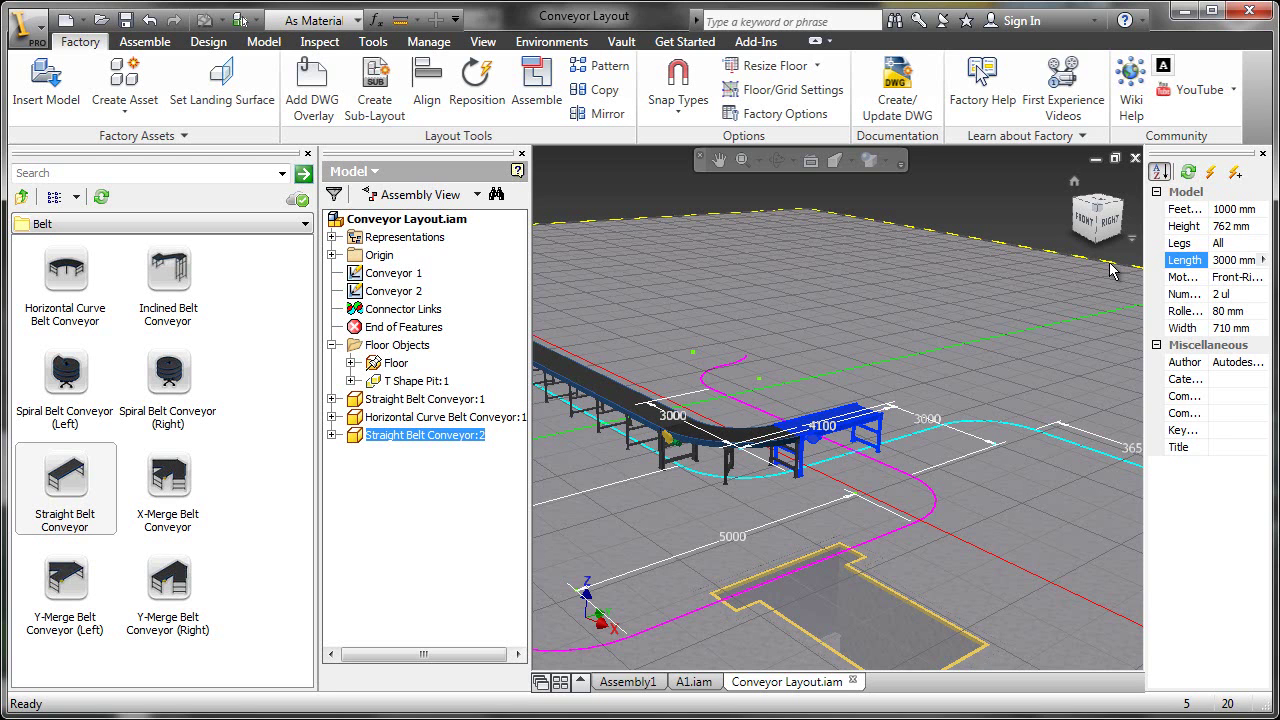
{"action": "key", "text": "Return"}
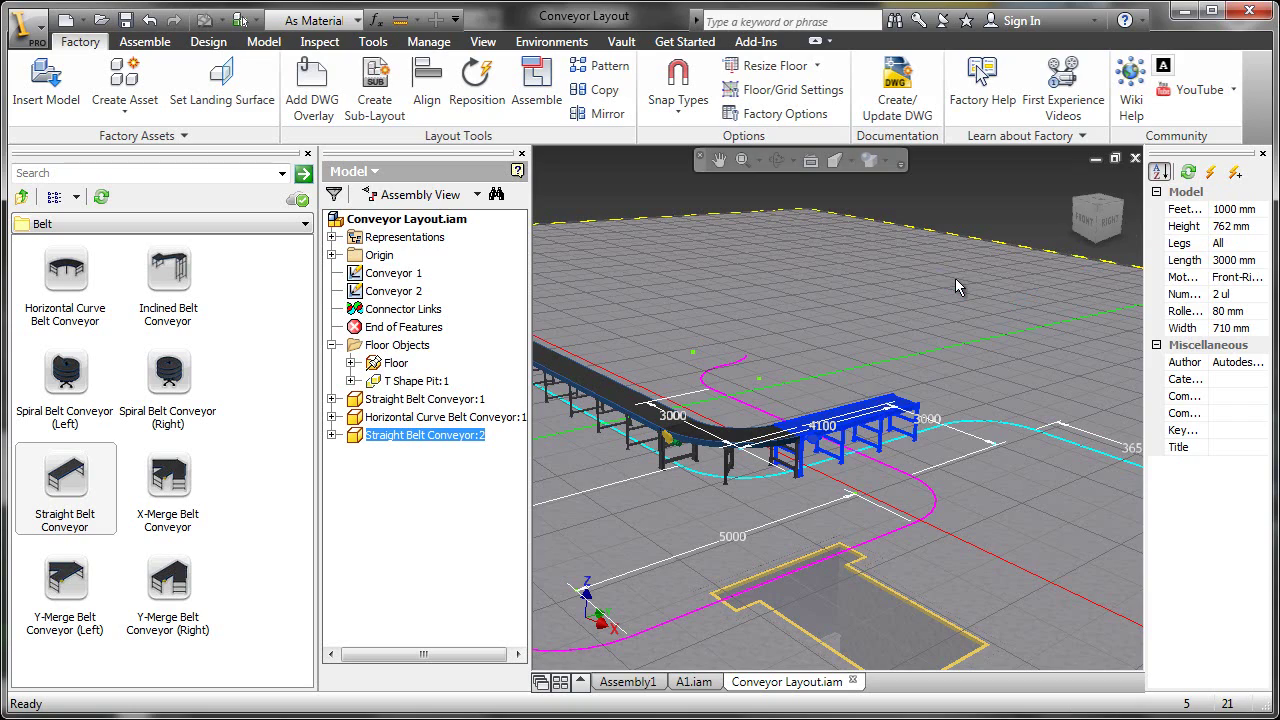
Set the second straight belt conveyor's length to 4100 mm to match the sketch dimension.
{"action": "key", "text": "F6"}
{"action": "key", "text": "F5"}
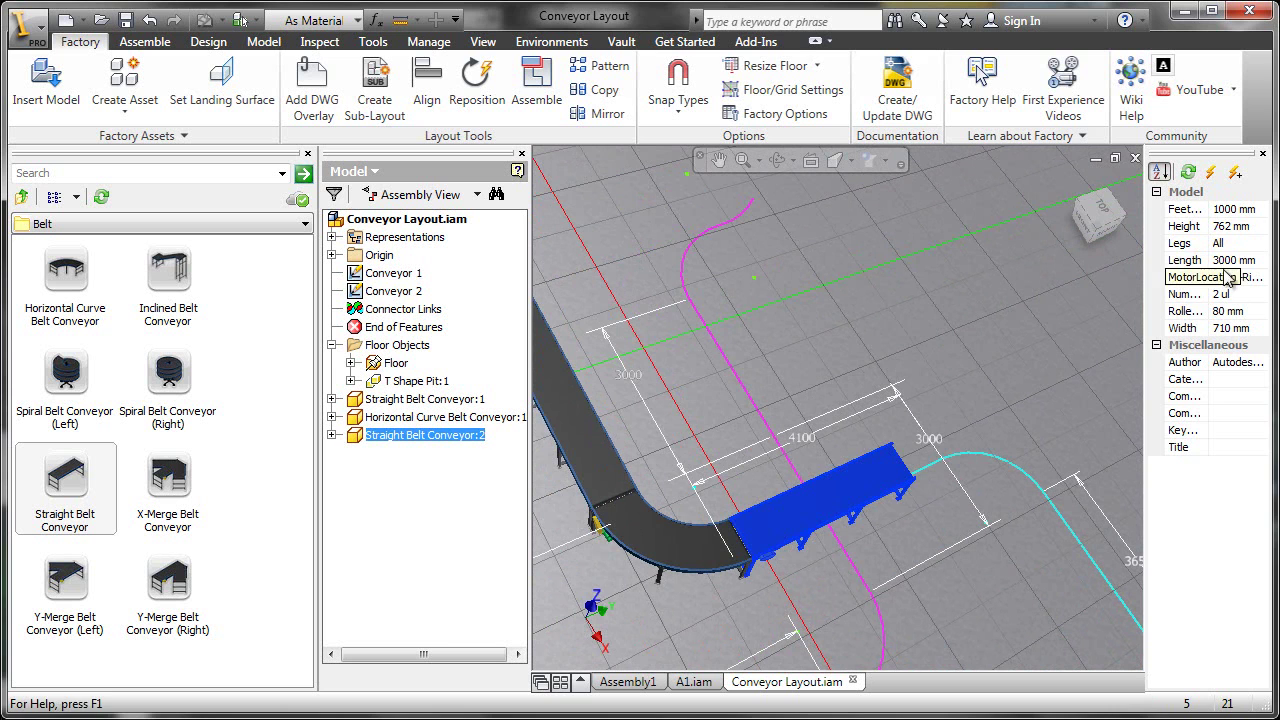
{"action": "type", "text": "4100"}
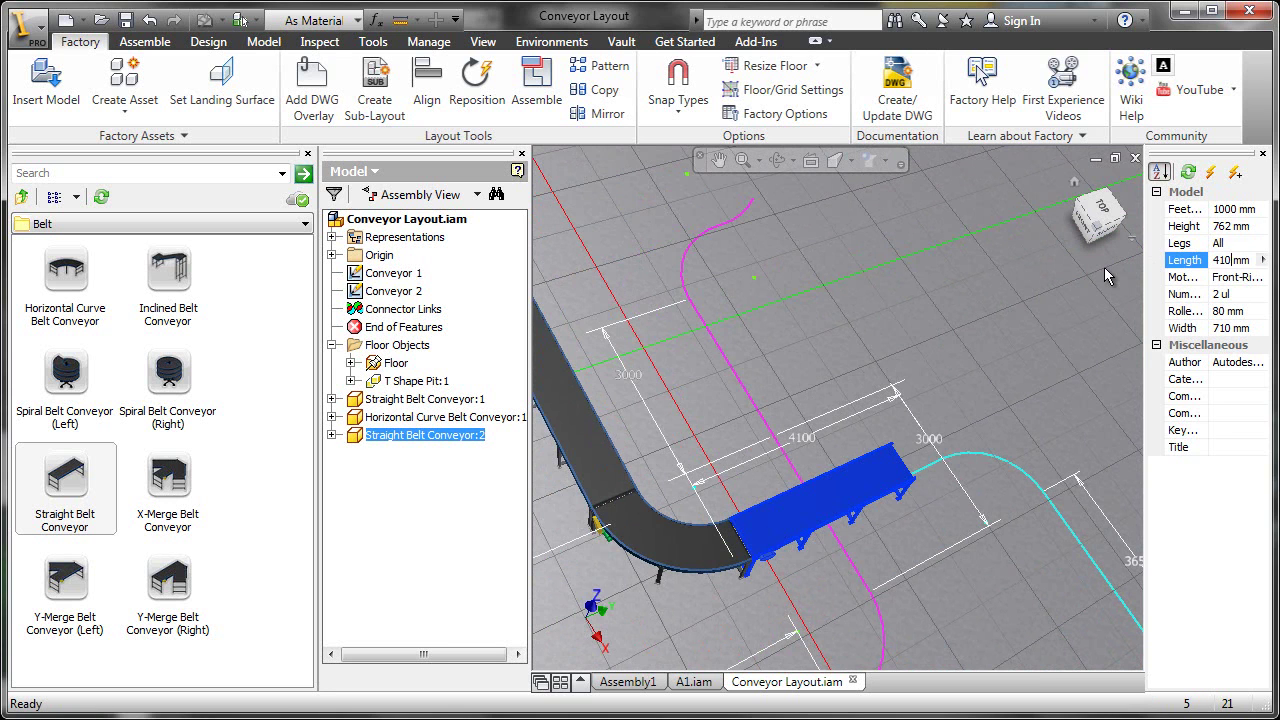
{"action": "key", "text": "Return"}
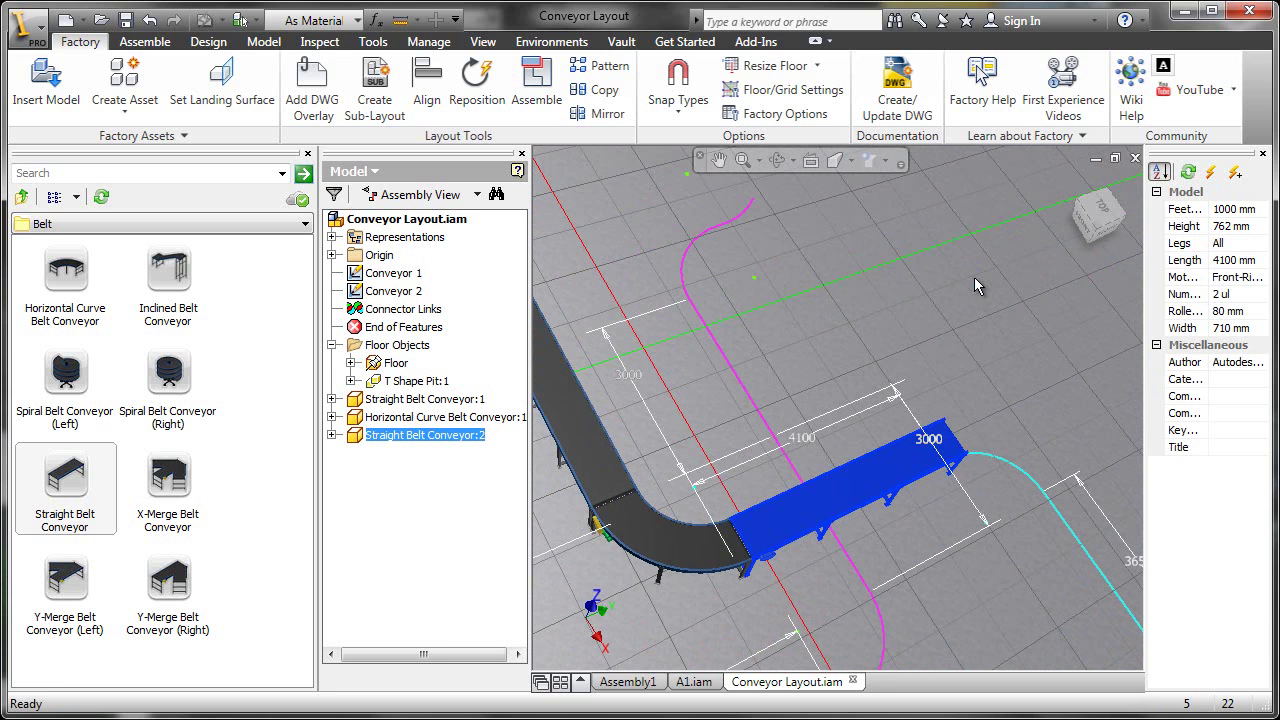
Place a second Horizontal Curve Belt Conveyor at the far end of the 4100 mm straight conveyor, and end placement.
{"action": "left_click", "coordinate": [108, 318]}
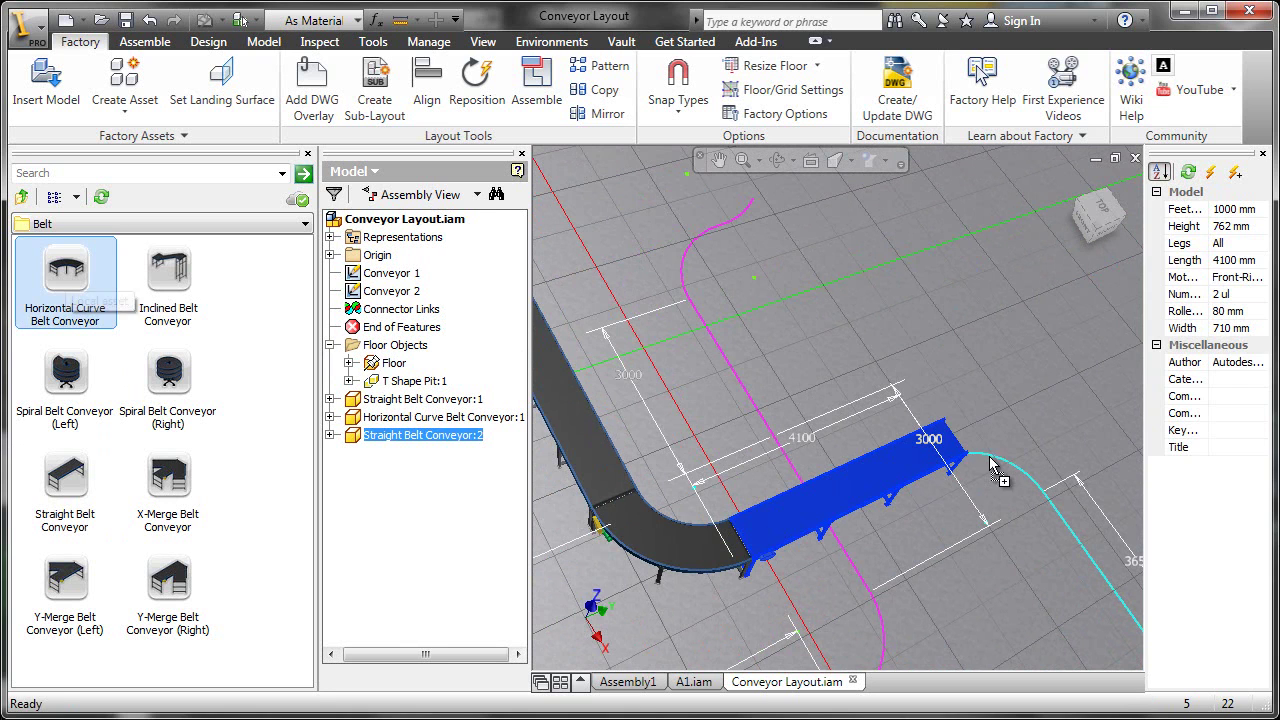
{"action": "left_click", "coordinate": [1040, 478]}
{"action": "key", "text": "F5"}
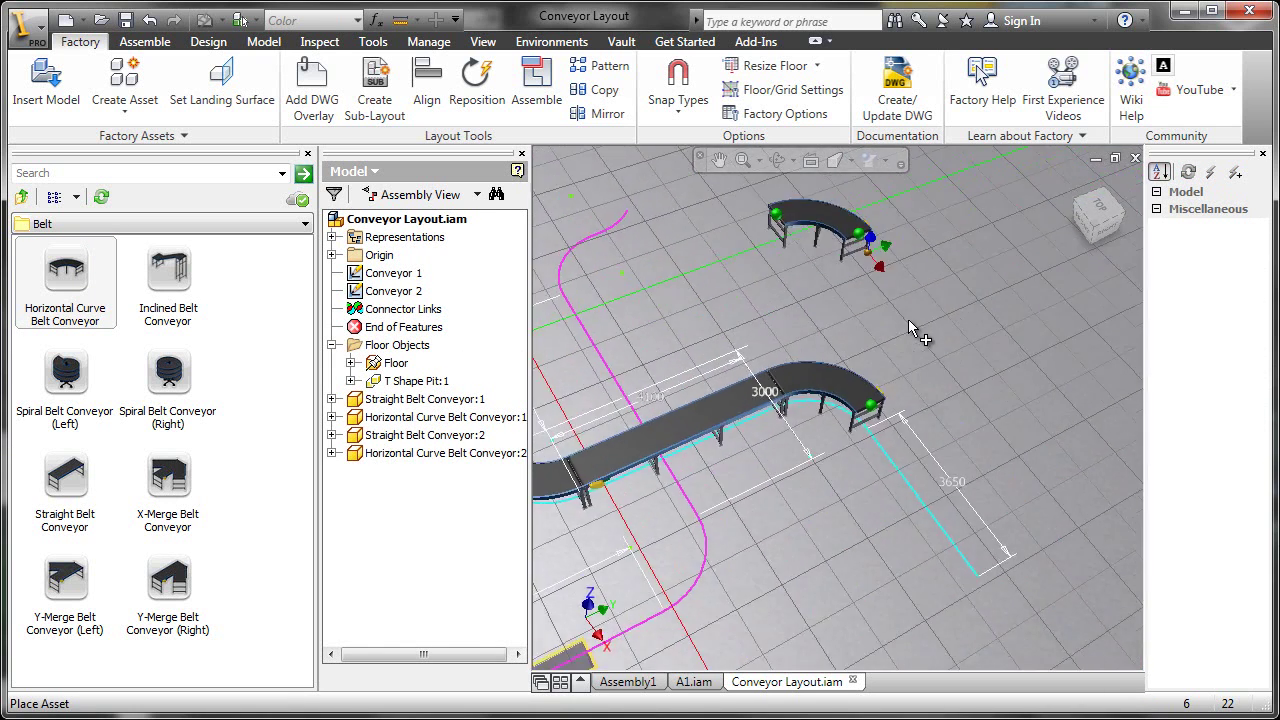
{"action": "key", "text": "Escape"}
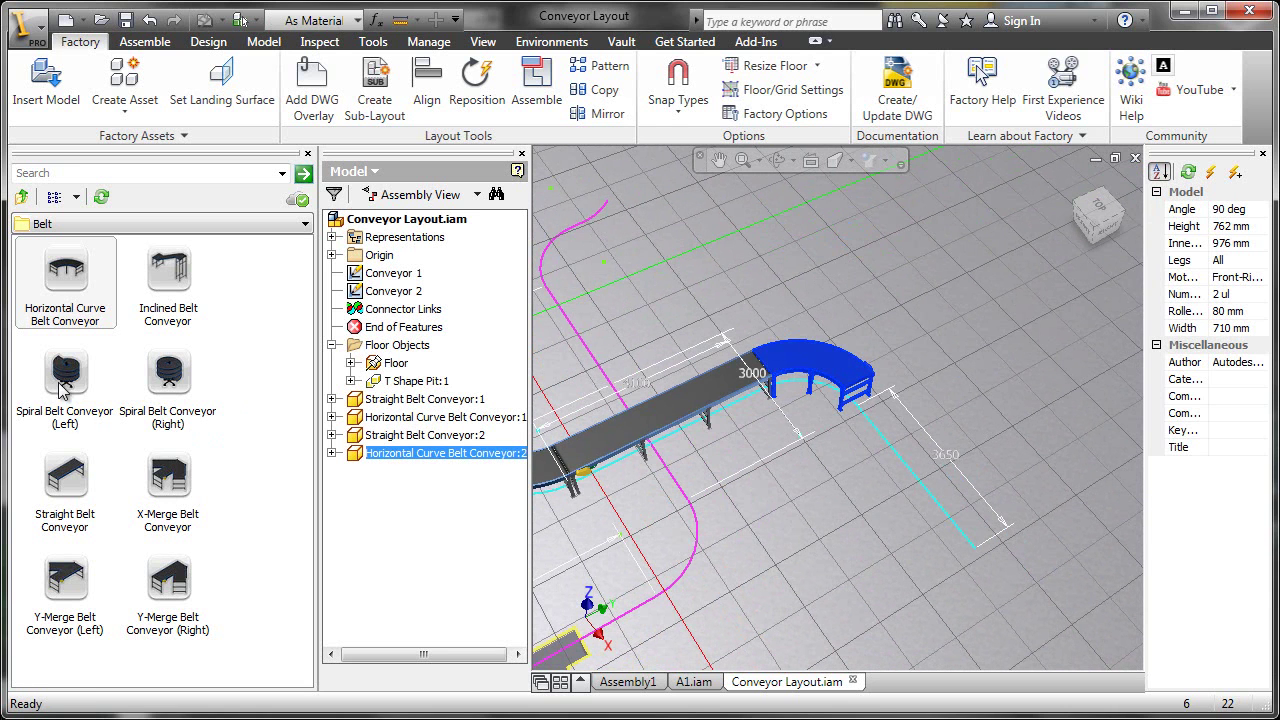
Place a third Straight Belt Conveyor at the second curve's free end and set its length to 3650 mm.
{"action": "left_click", "coordinate": [72, 467]}
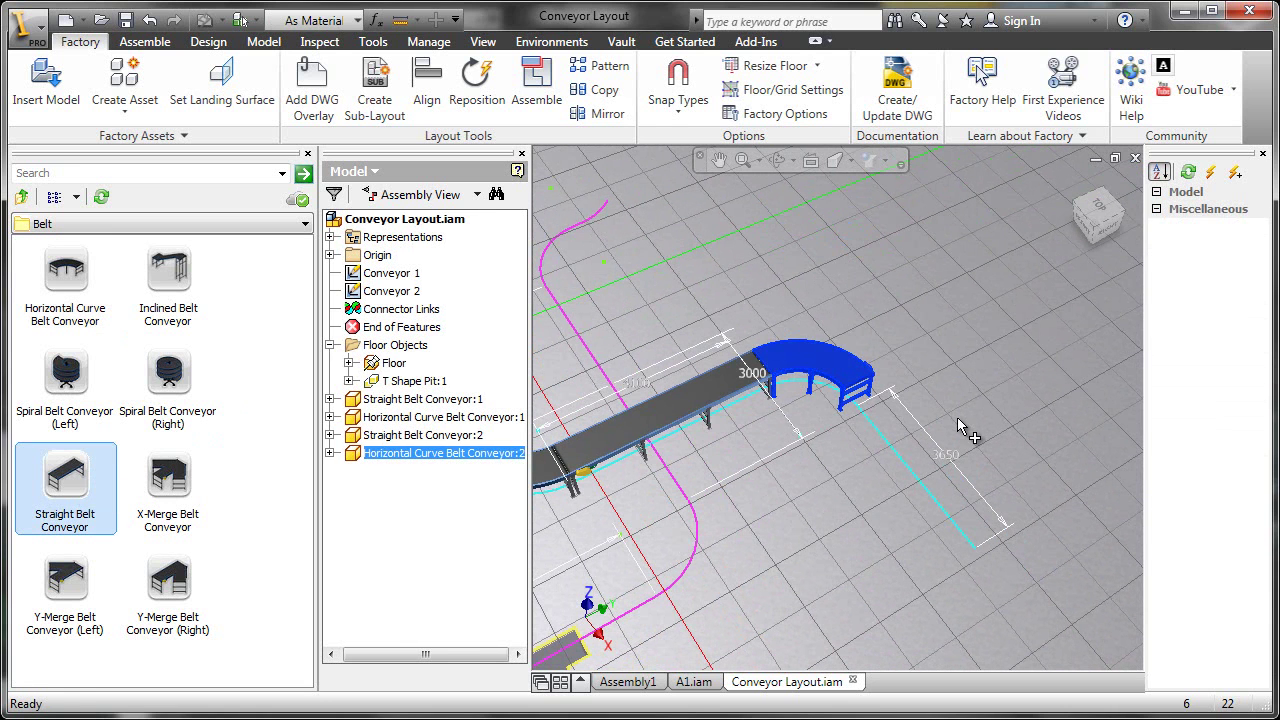
{"action": "left_click", "coordinate": [920, 473]}
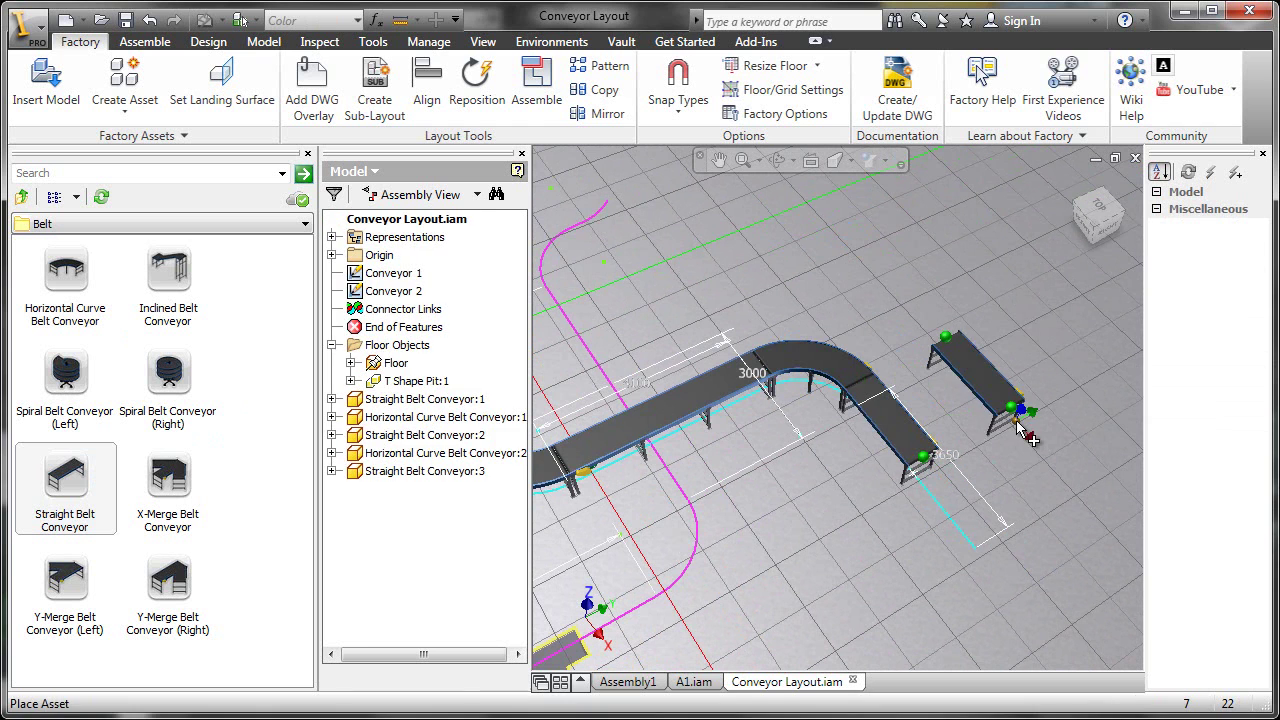
{"action": "key", "text": "Escape"}
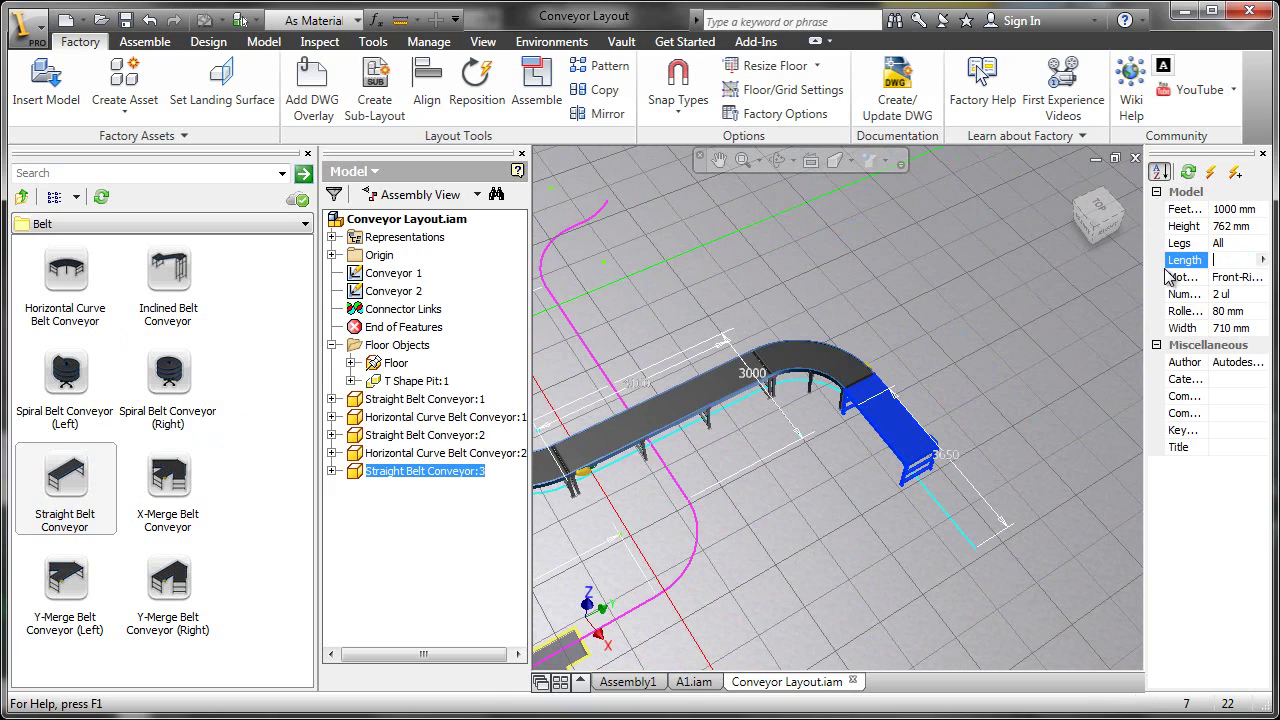
{"action": "key", "text": "Return"}
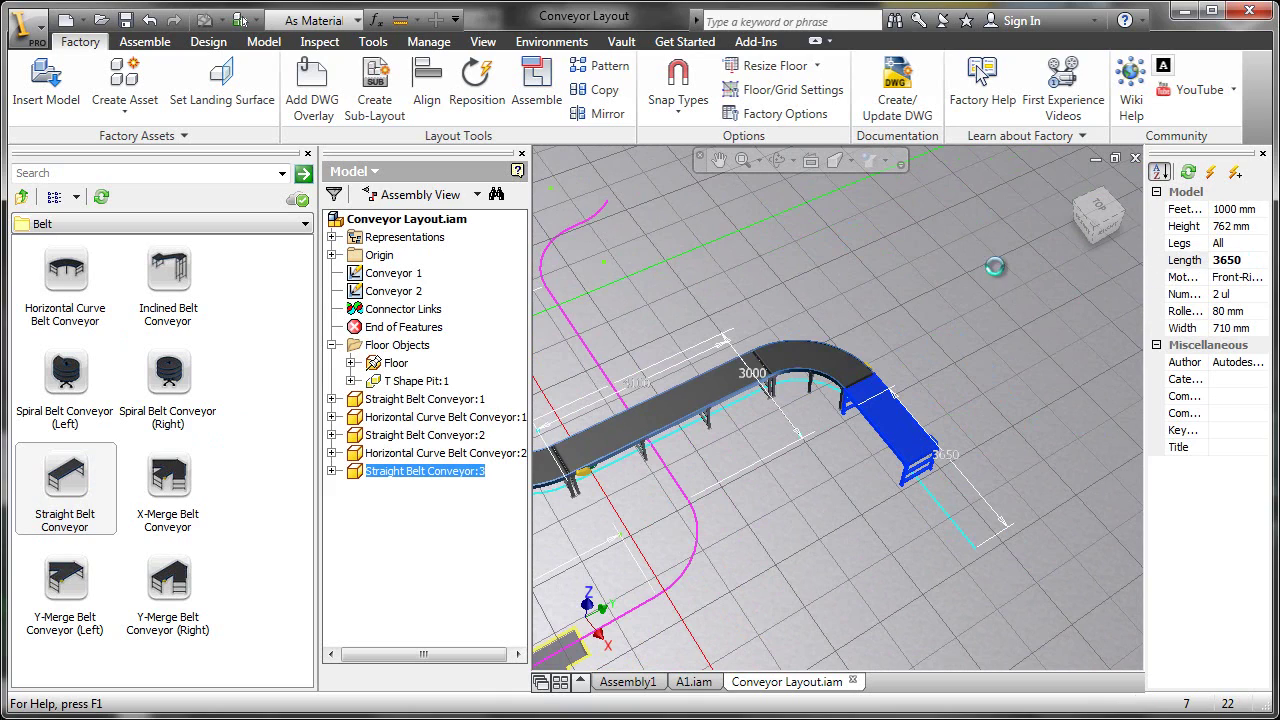
Place a fourth Straight Belt Conveyor on the open floor between the first conveyor line and the magenta path, and end placement.
{"action": "key", "text": "F6"}
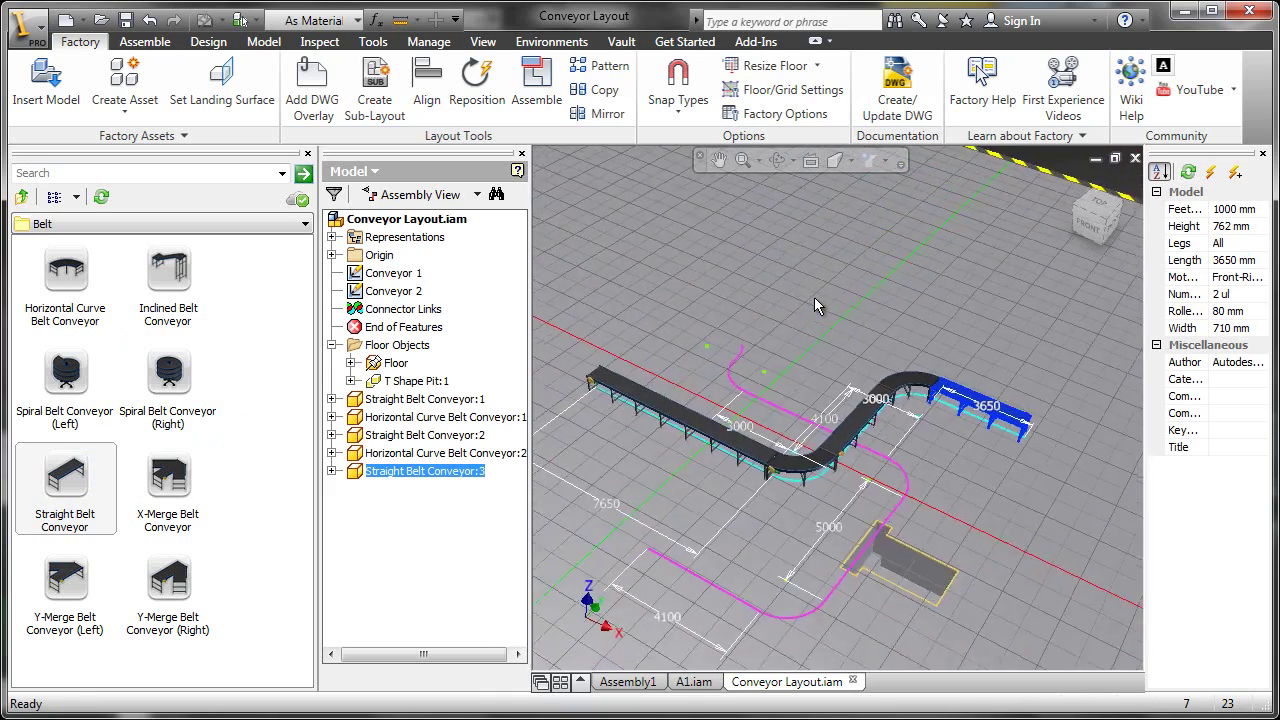
{"action": "right_click", "coordinate": [701, 387]}
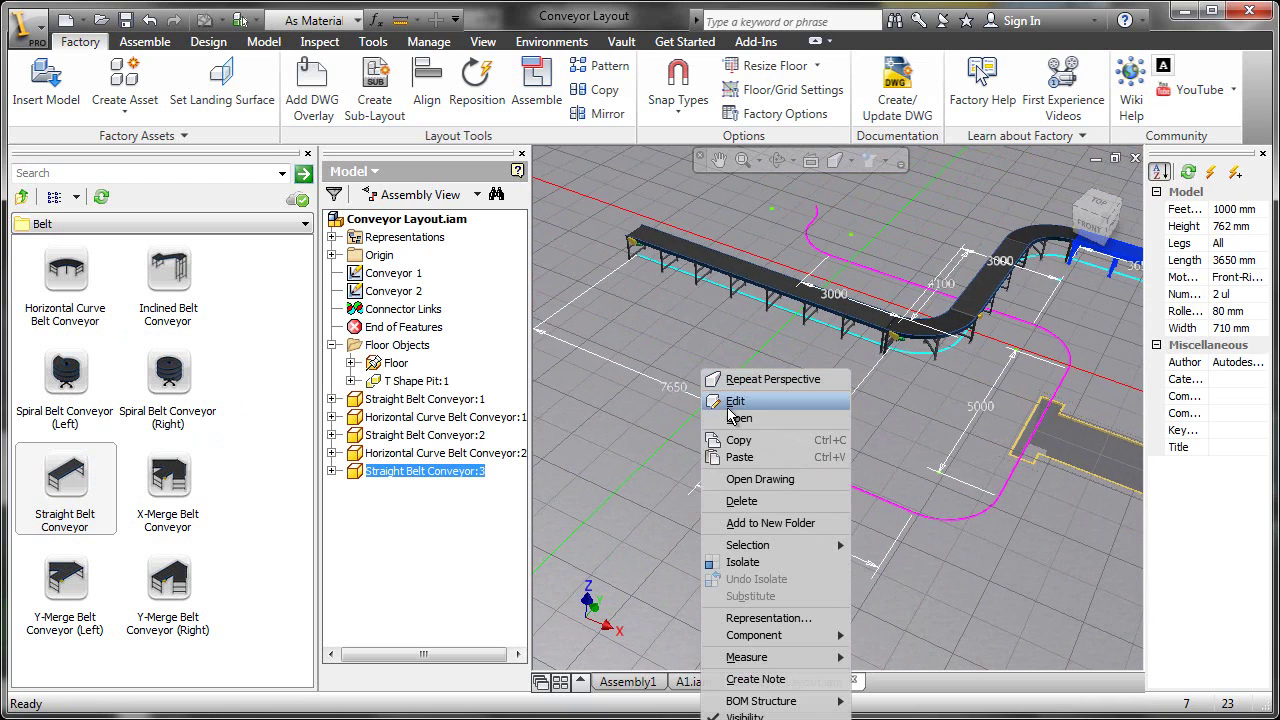
{"action": "left_click", "coordinate": [649, 507]}
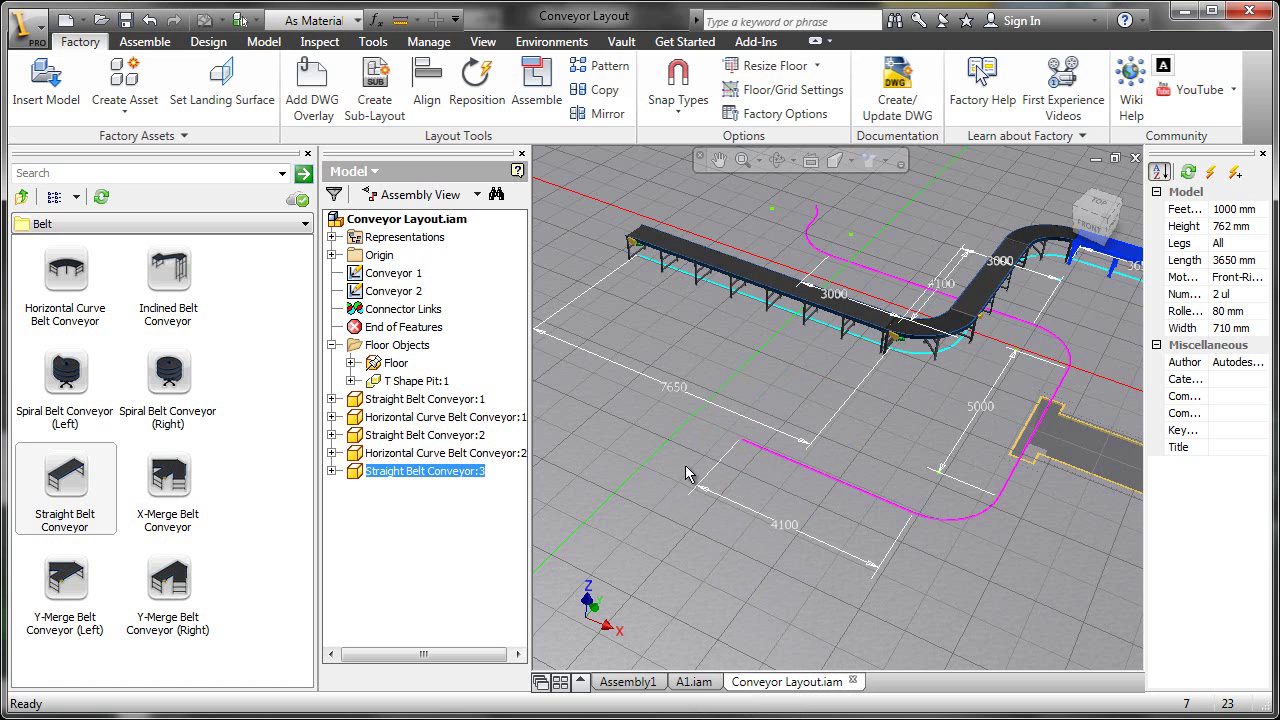
{"action": "left_click", "coordinate": [81, 500]}
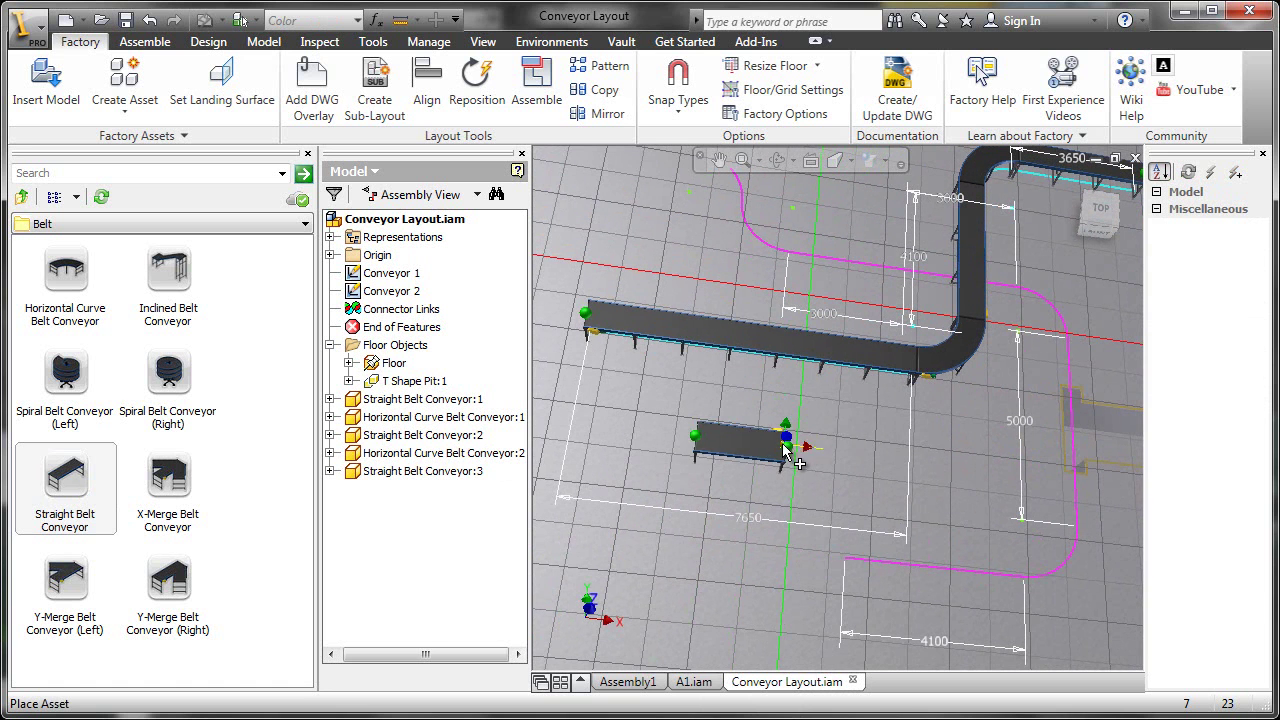
{"action": "left_click", "coordinate": [879, 427]}
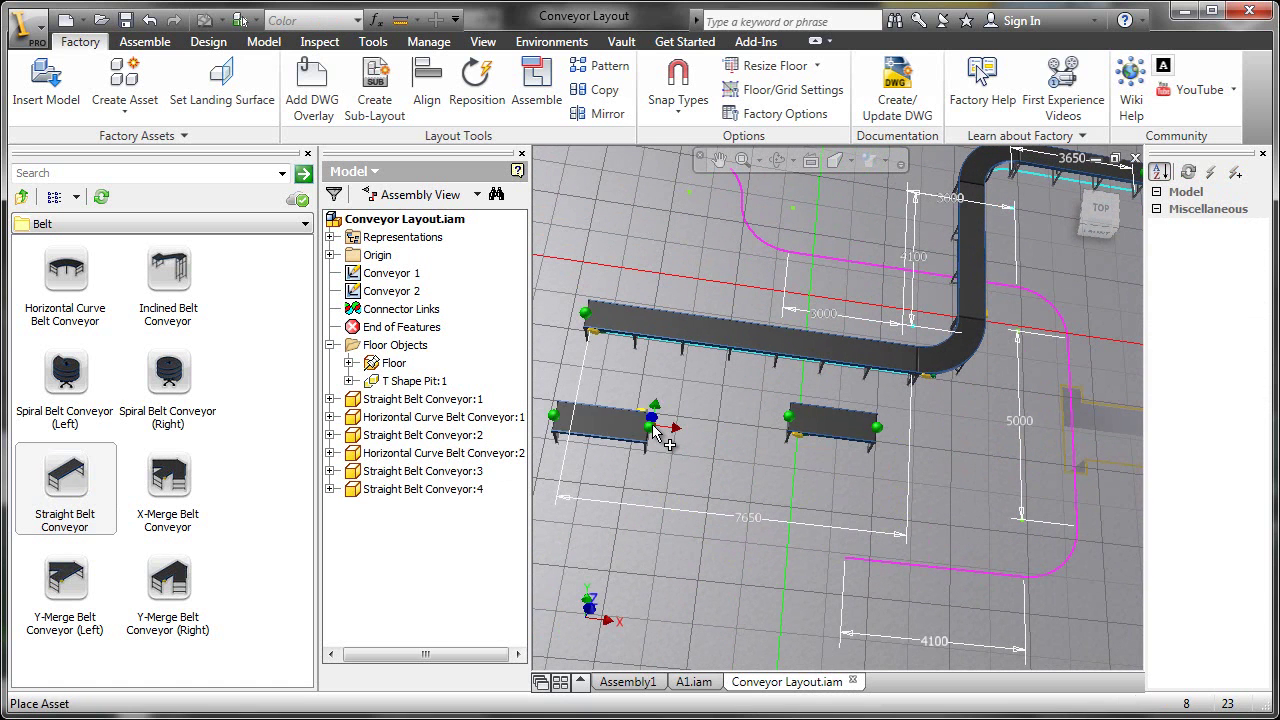
{"action": "right_click", "coordinate": [873, 220]}
{"action": "left_click", "coordinate": [889, 232]}
Switch the model display to orthographic projection and view it from the top.
{"action": "left_click", "coordinate": [850, 161]}
{"action": "left_click", "coordinate": [905, 184]}
{"action": "left_click", "coordinate": [1096, 214]}
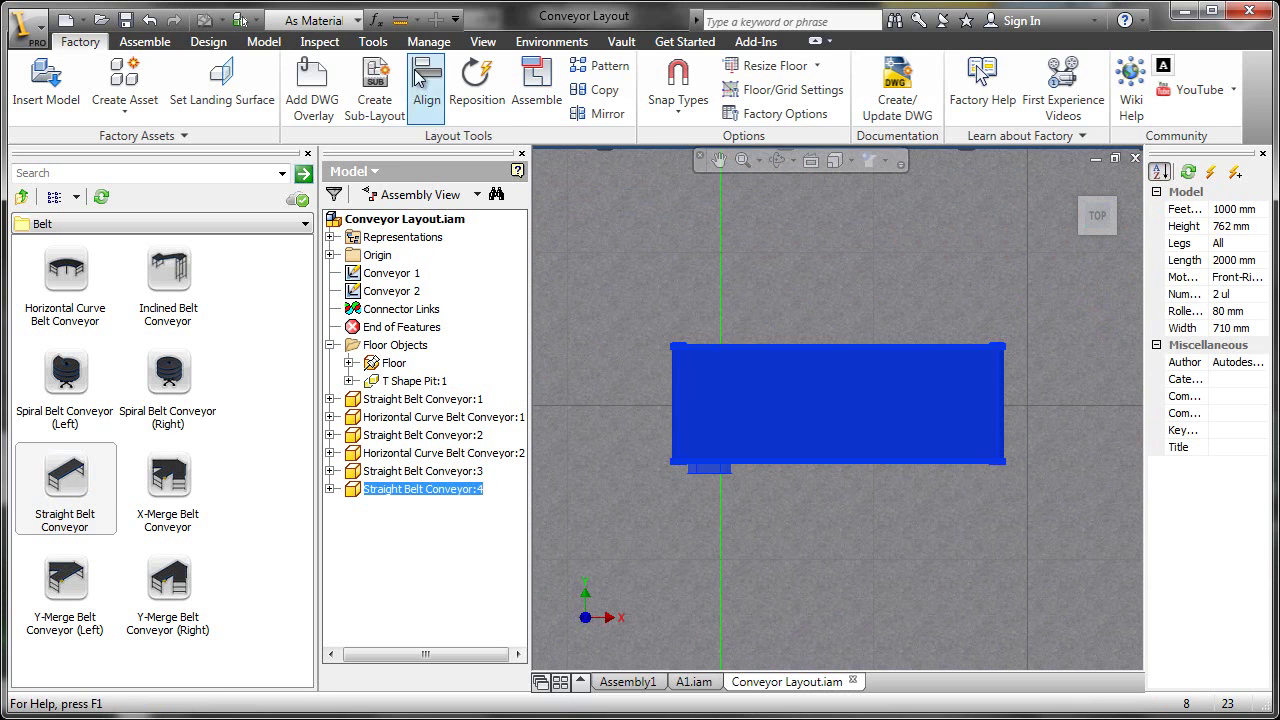
{"action": "left_click", "coordinate": [477, 88]}
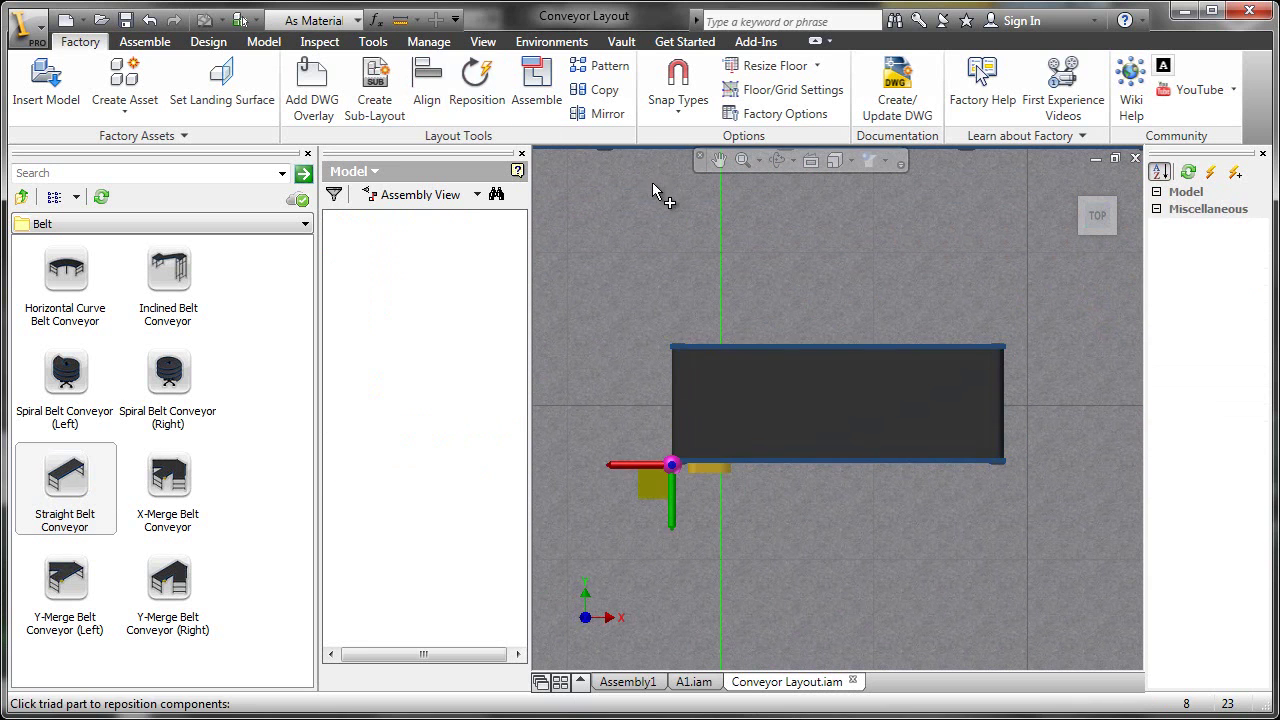
{"action": "right_click", "coordinate": [667, 462]}
{"action": "left_click", "coordinate": [710, 517]}
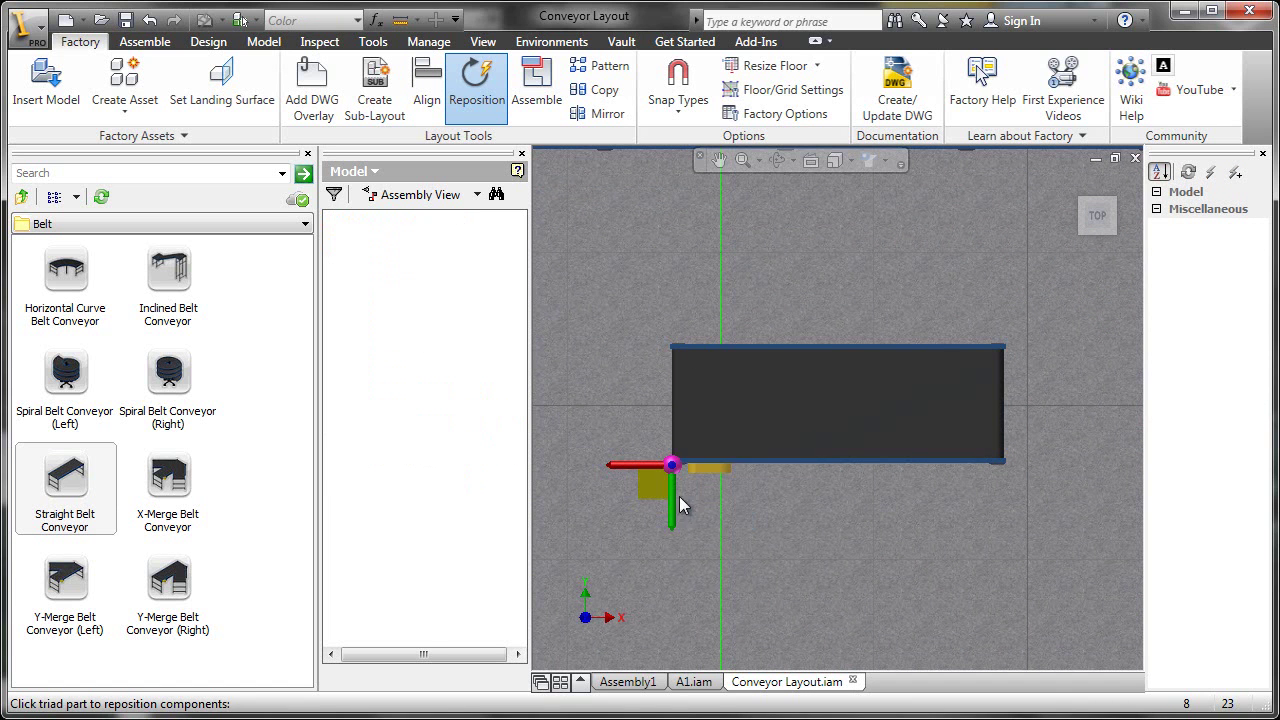
{"action": "left_click", "coordinate": [673, 410]}
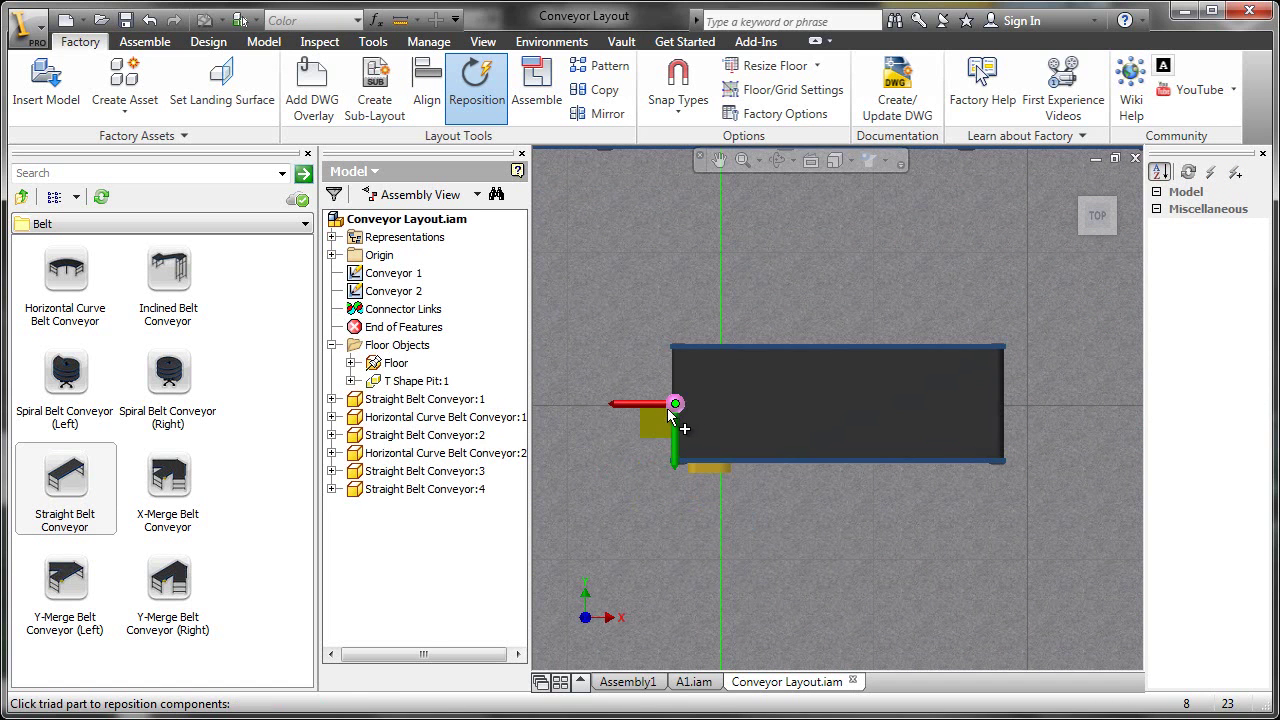
{"action": "left_click", "coordinate": [667, 410]}
{"action": "scroll", "coordinate": [666, 413], "scroll_direction": "up", "scroll_amount": 5}
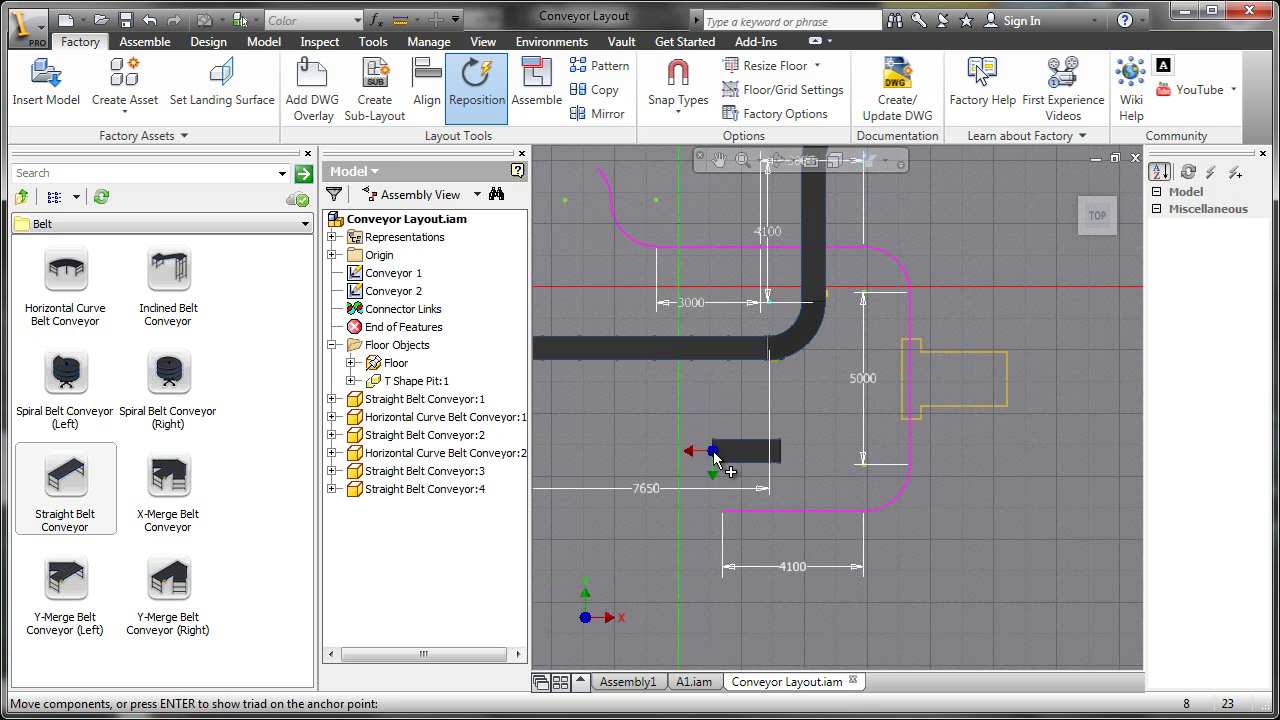
{"action": "left_click", "coordinate": [713, 453]}
{"action": "key", "text": "Escape"}
Set the fourth straight belt conveyor's length to 4100 mm.
{"action": "left_click", "coordinate": [706, 415]}
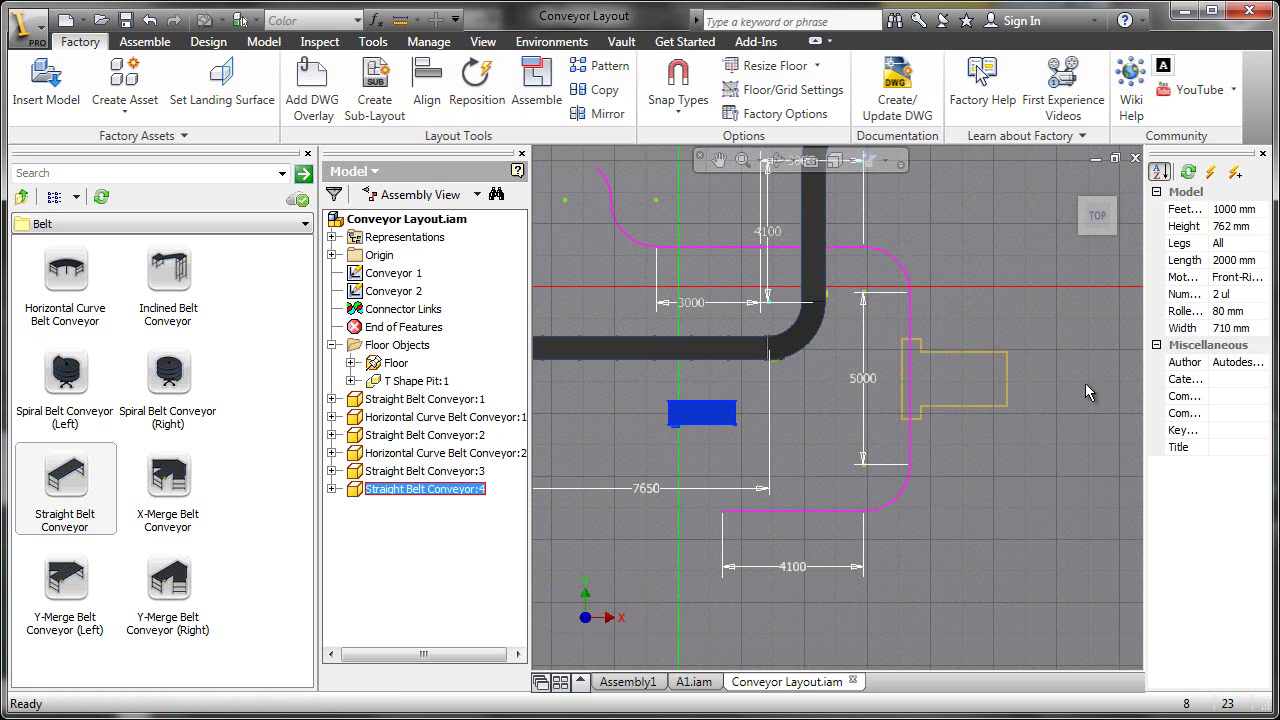
{"action": "left_click", "coordinate": [1259, 263]}
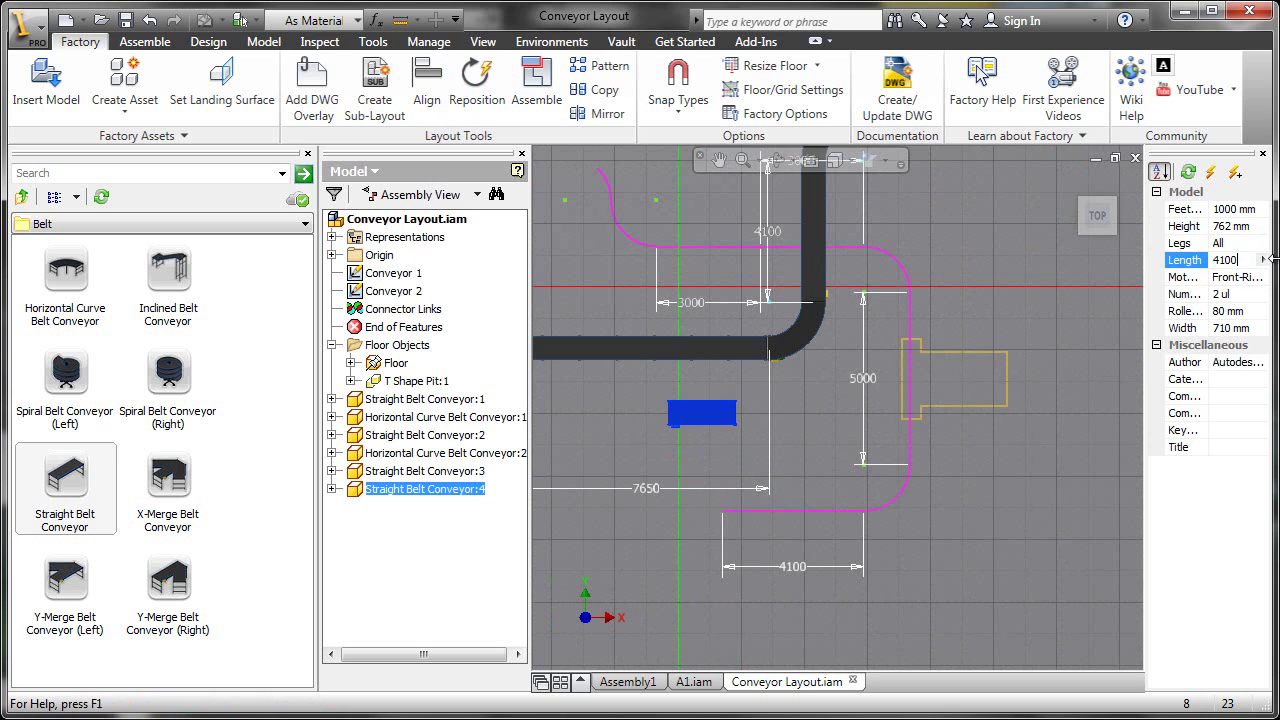
{"action": "key", "text": "Return"}
Reposition the fourth straight conveyor, anchoring the triad at the middle of its end edge and snapping it to the magenta path's 4100 mm segment start.
{"action": "scroll", "coordinate": [634, 440], "scroll_direction": "up", "scroll_amount": 2}
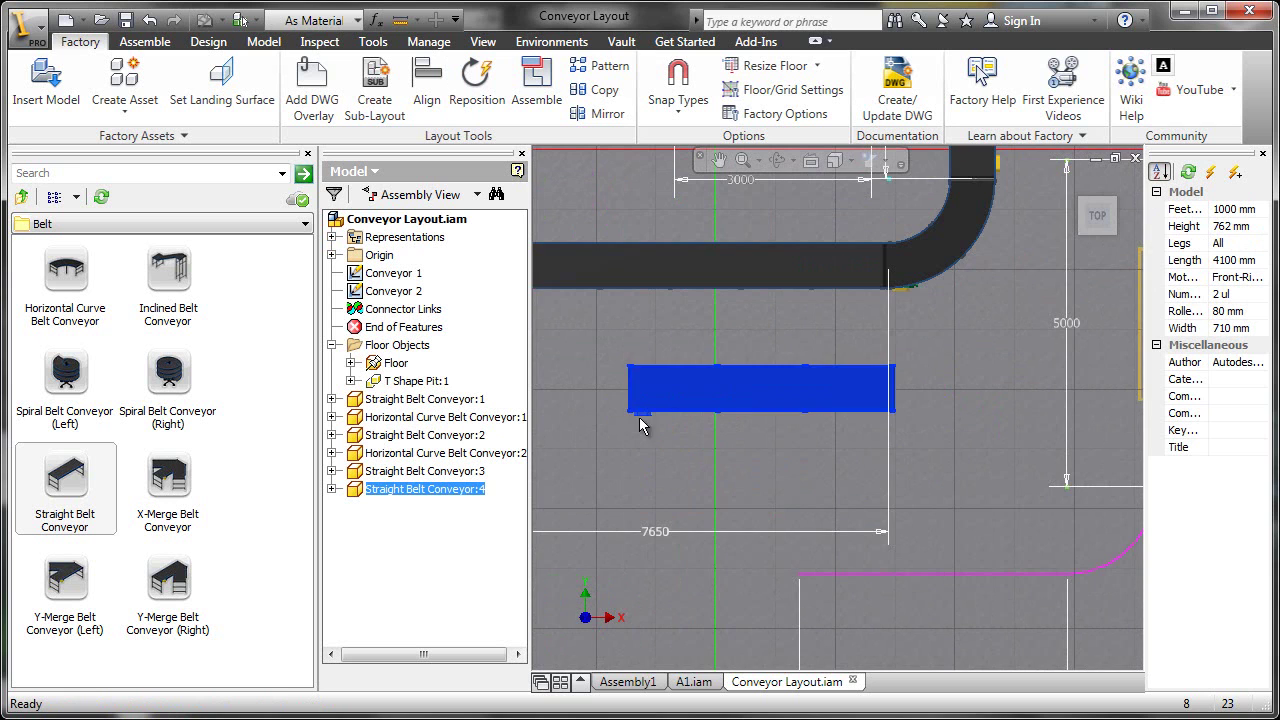
{"action": "right_click", "coordinate": [650, 400]}
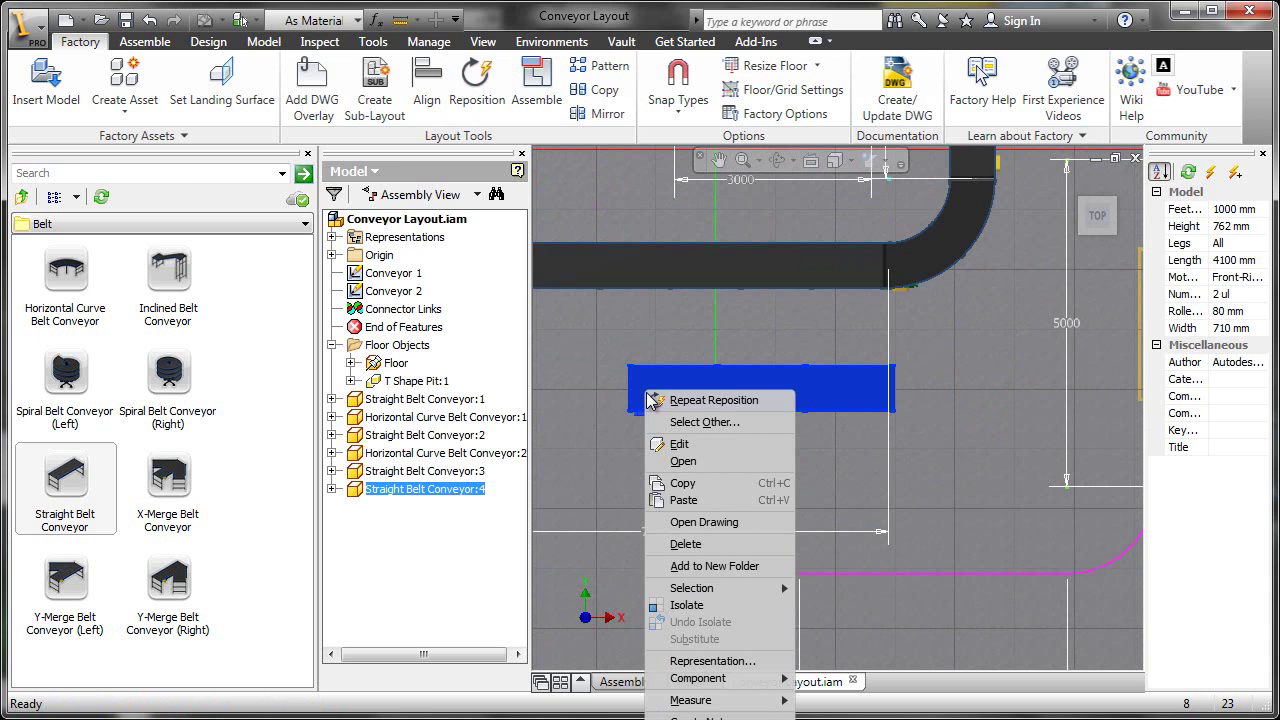
{"action": "left_click", "coordinate": [478, 100]}
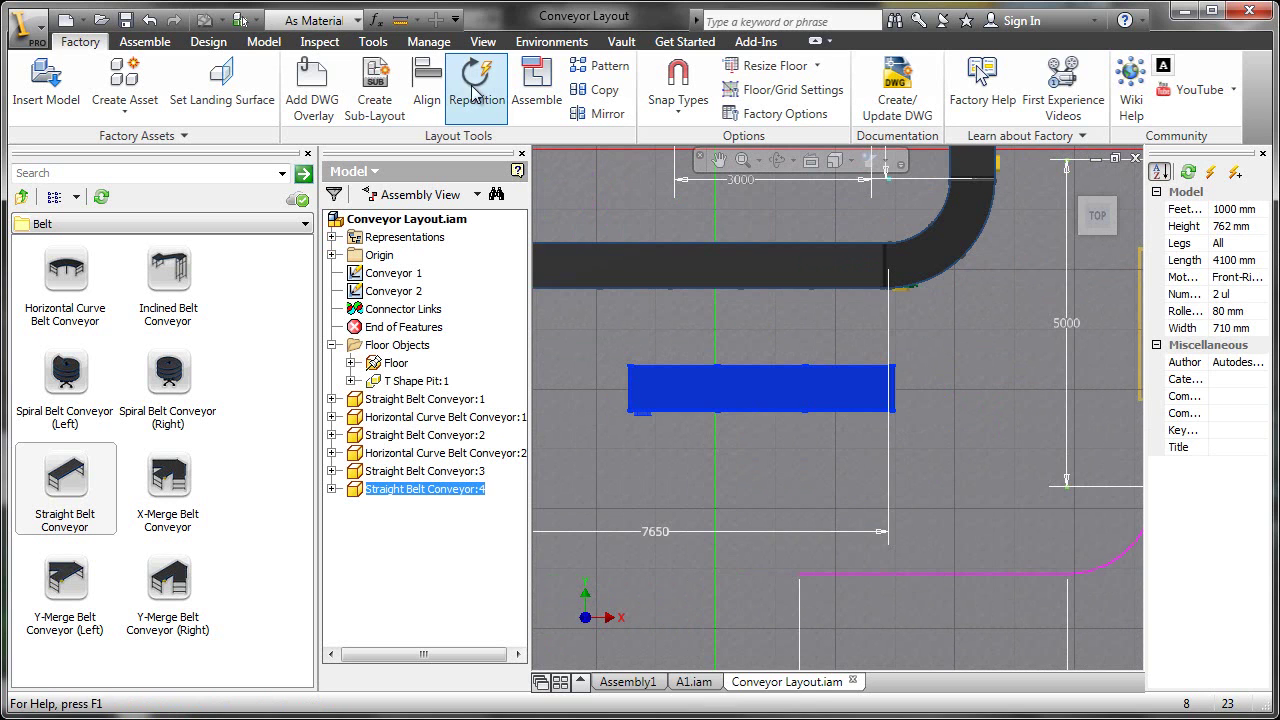
{"action": "left_click", "coordinate": [478, 100]}
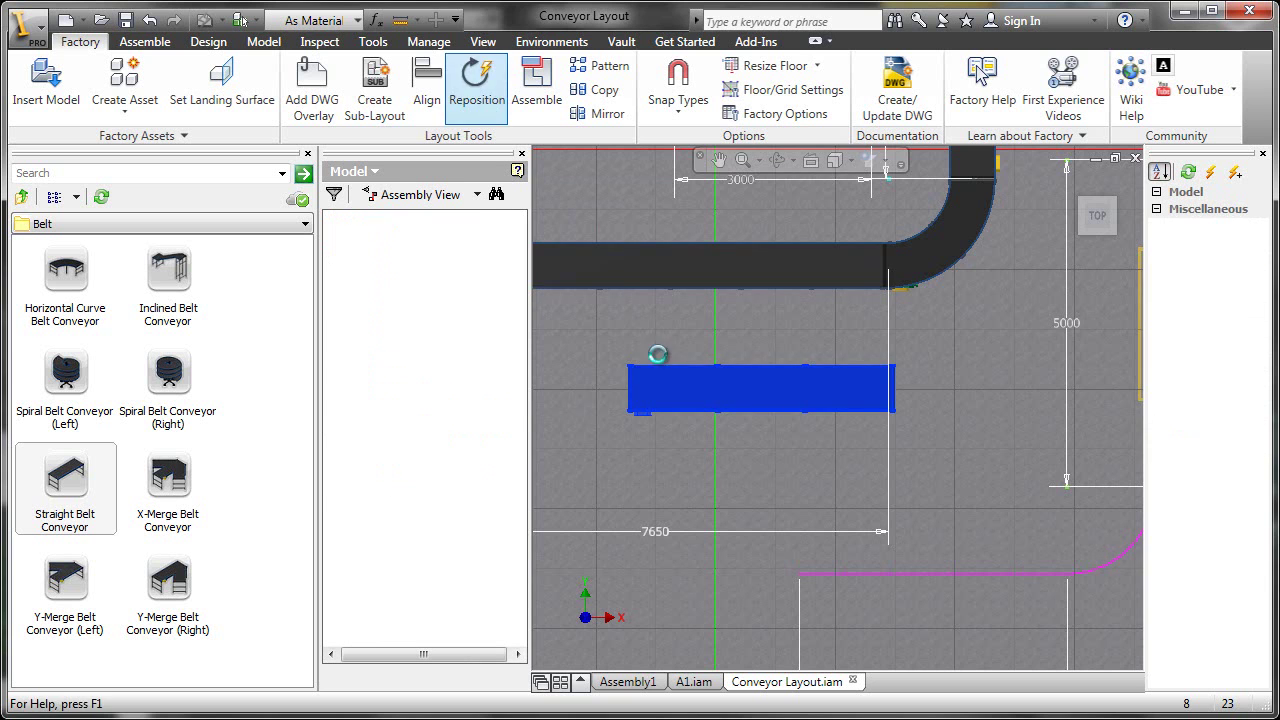
{"action": "right_click", "coordinate": [603, 513]}
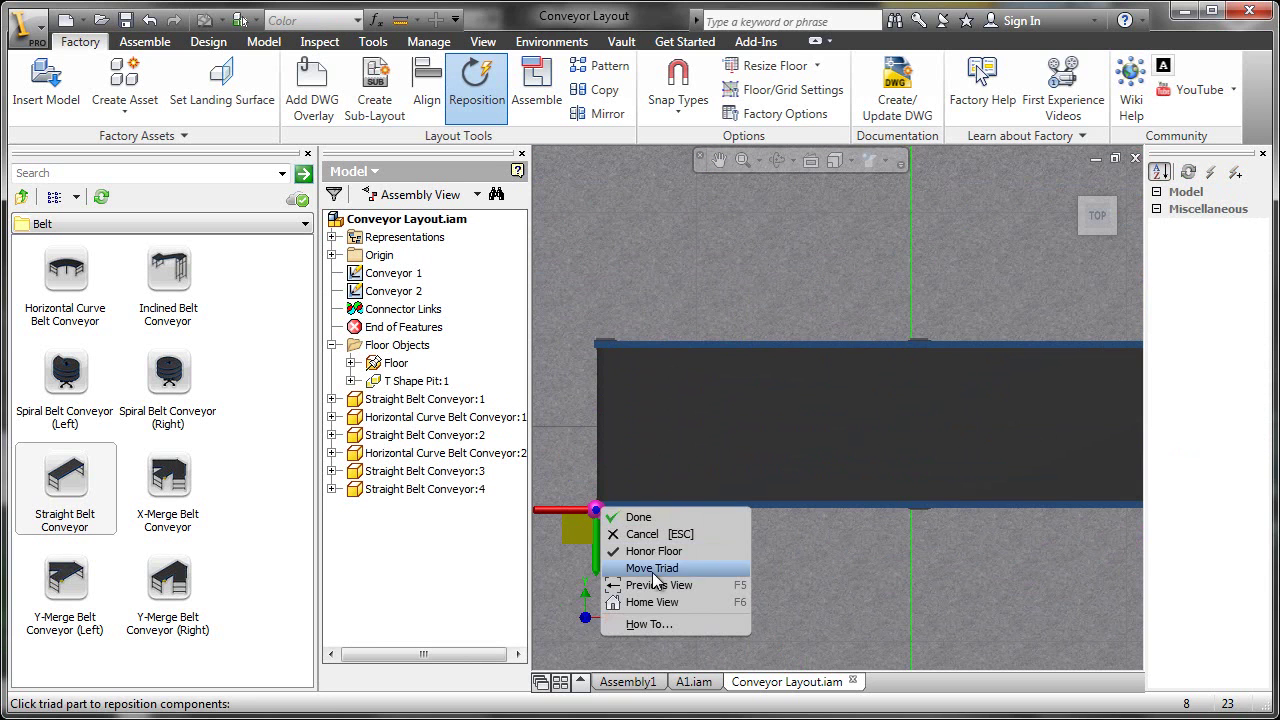
{"action": "left_click", "coordinate": [663, 570]}
{"action": "left_click", "coordinate": [599, 425]}
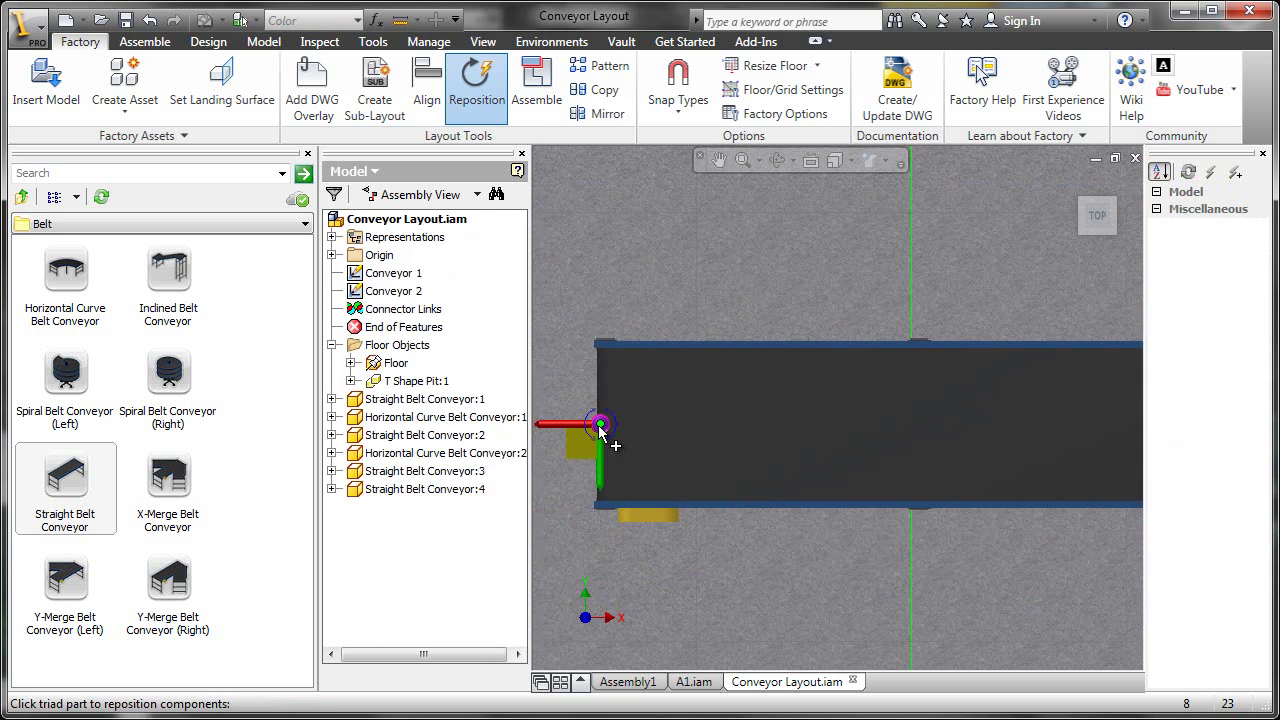
{"action": "scroll", "coordinate": [599, 425], "scroll_direction": "up", "scroll_amount": 4}
{"action": "middle_click_drag", "start_coordinate": [646, 497], "coordinate": [713, 376]}
{"action": "left_click_drag", "start_coordinate": [664, 310], "coordinate": [876, 541]}
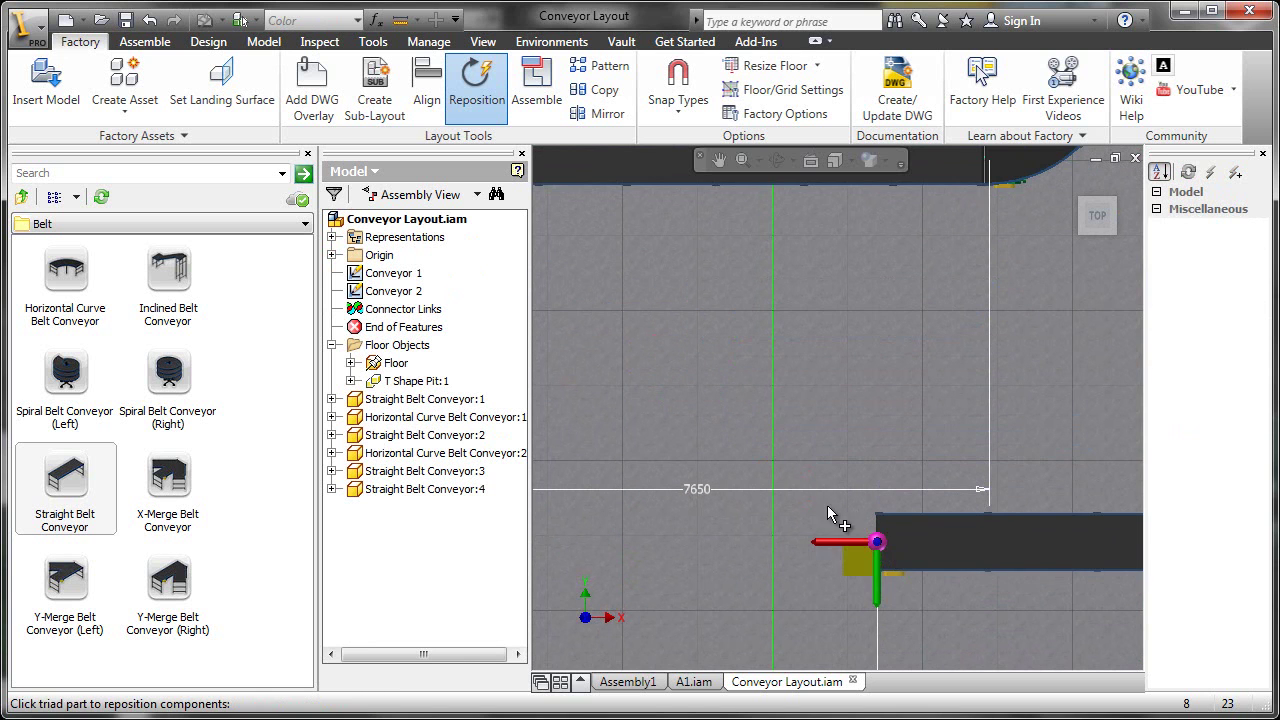
{"action": "scroll", "coordinate": [837, 515], "scroll_direction": "down", "scroll_amount": 3}
{"action": "right_click", "coordinate": [853, 475]}
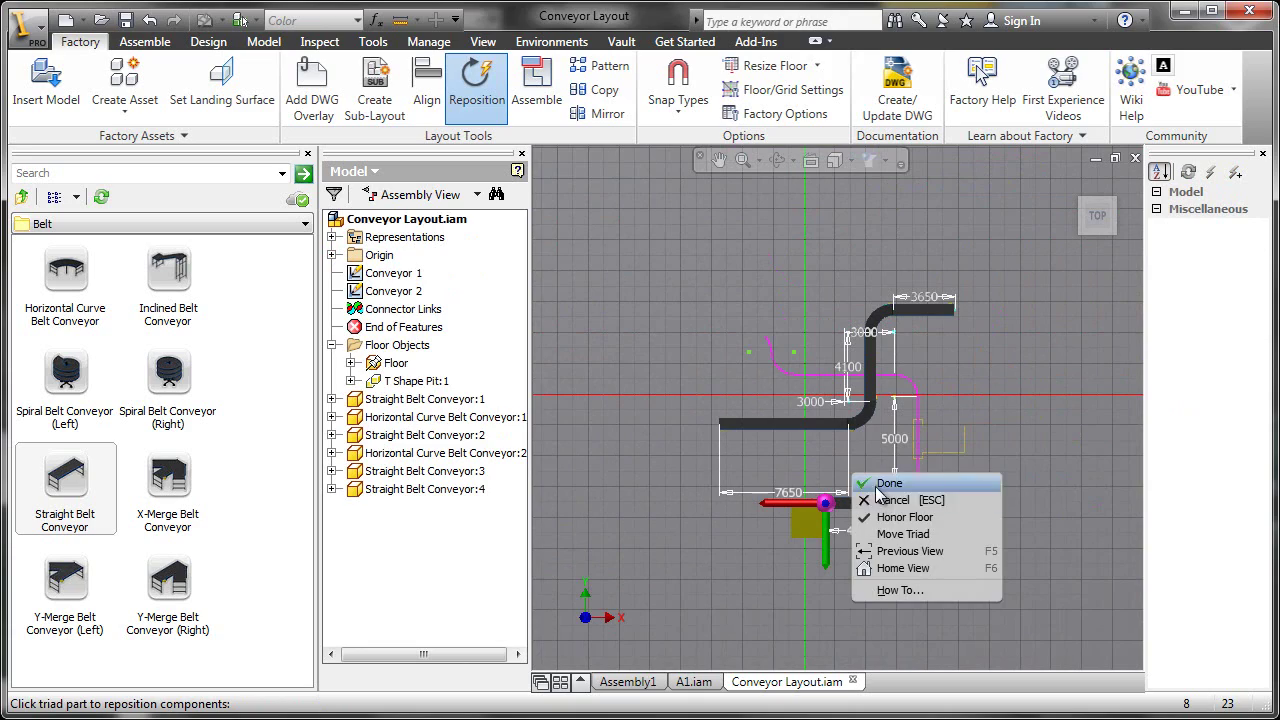
{"action": "left_click", "coordinate": [880, 486]}
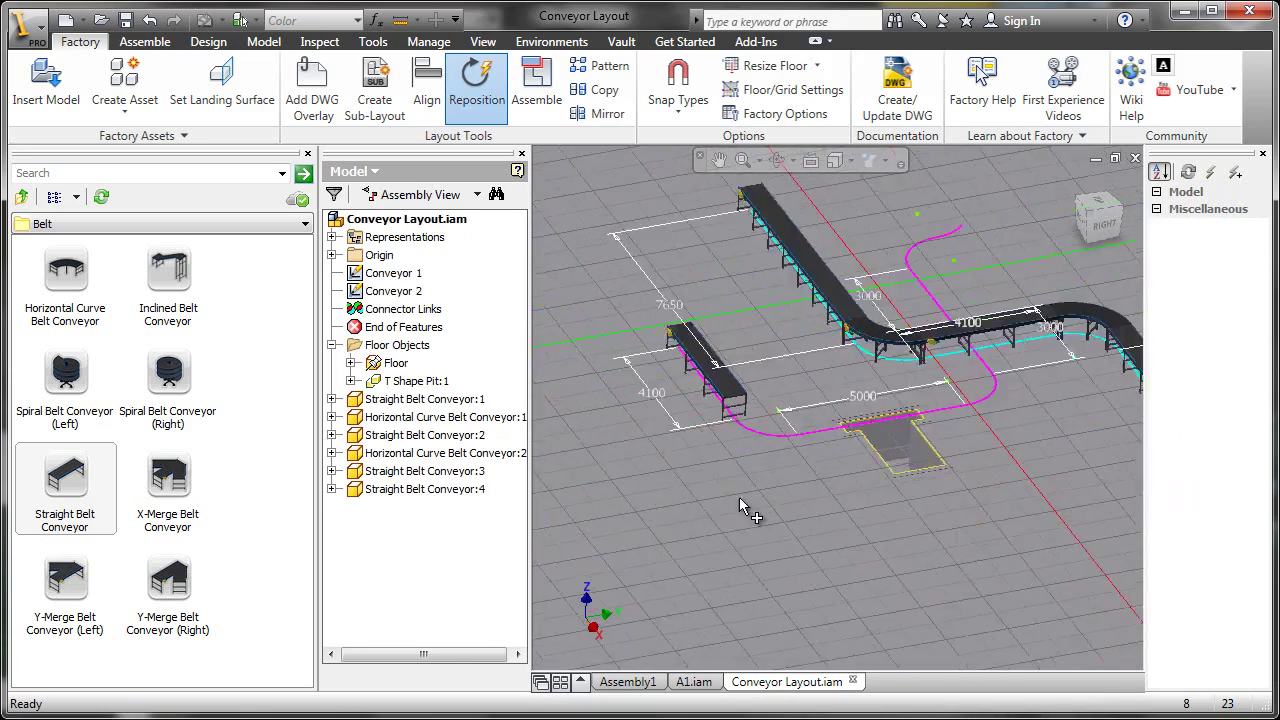
Place a third Horizontal Curve Belt Conveyor at the fourth straight conveyor's end and a fifth Straight Belt Conveyor at the curve's free end.
{"action": "left_click", "coordinate": [49, 274]}
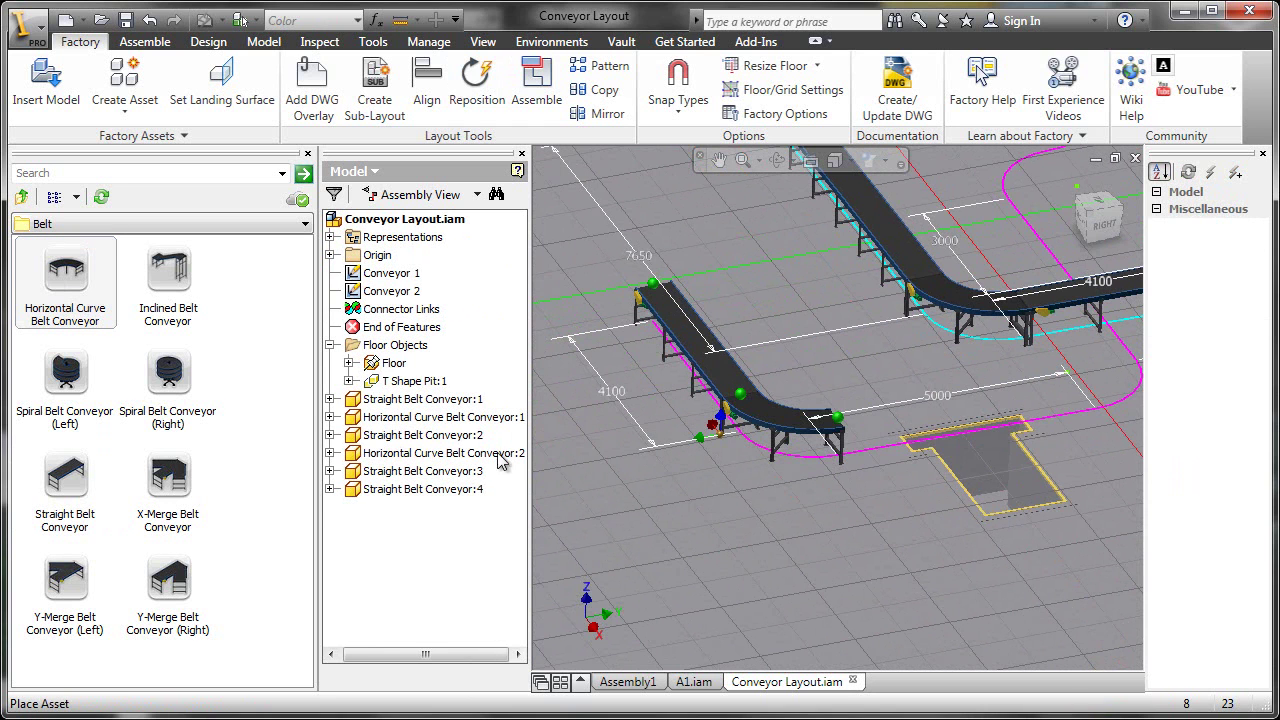
{"action": "left_click", "coordinate": [63, 480]}
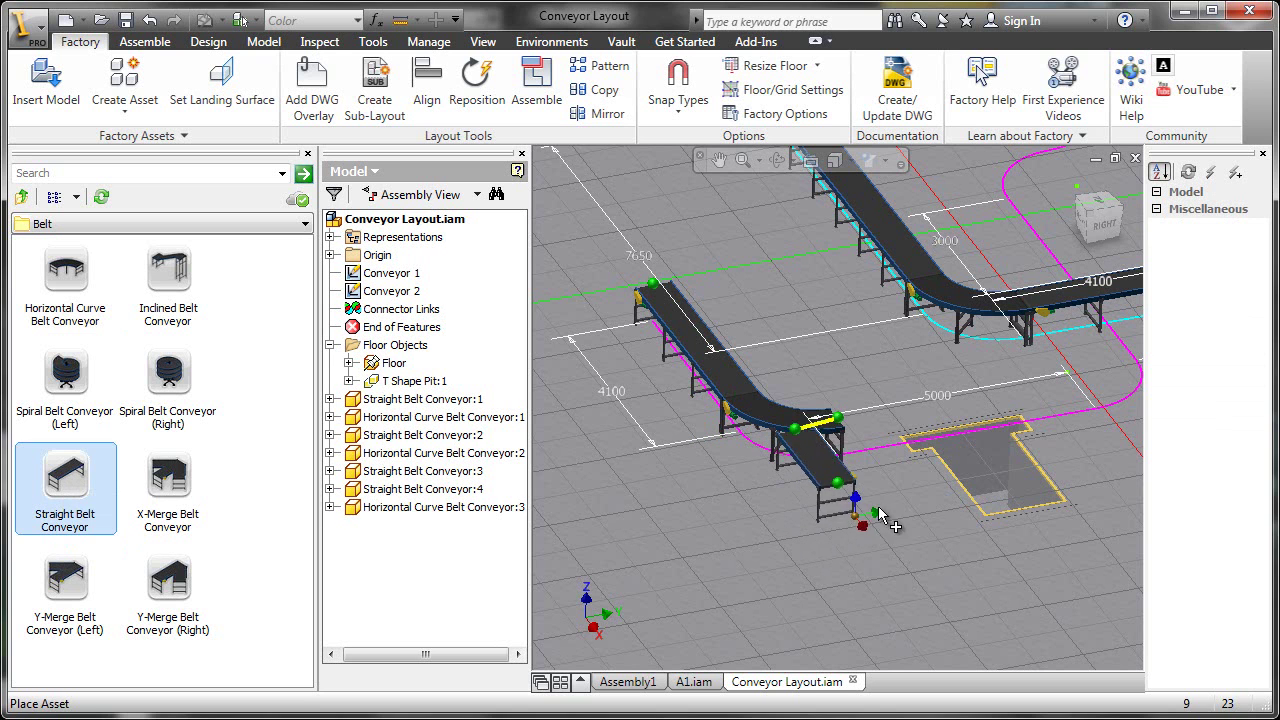
{"action": "left_click", "coordinate": [880, 520]}
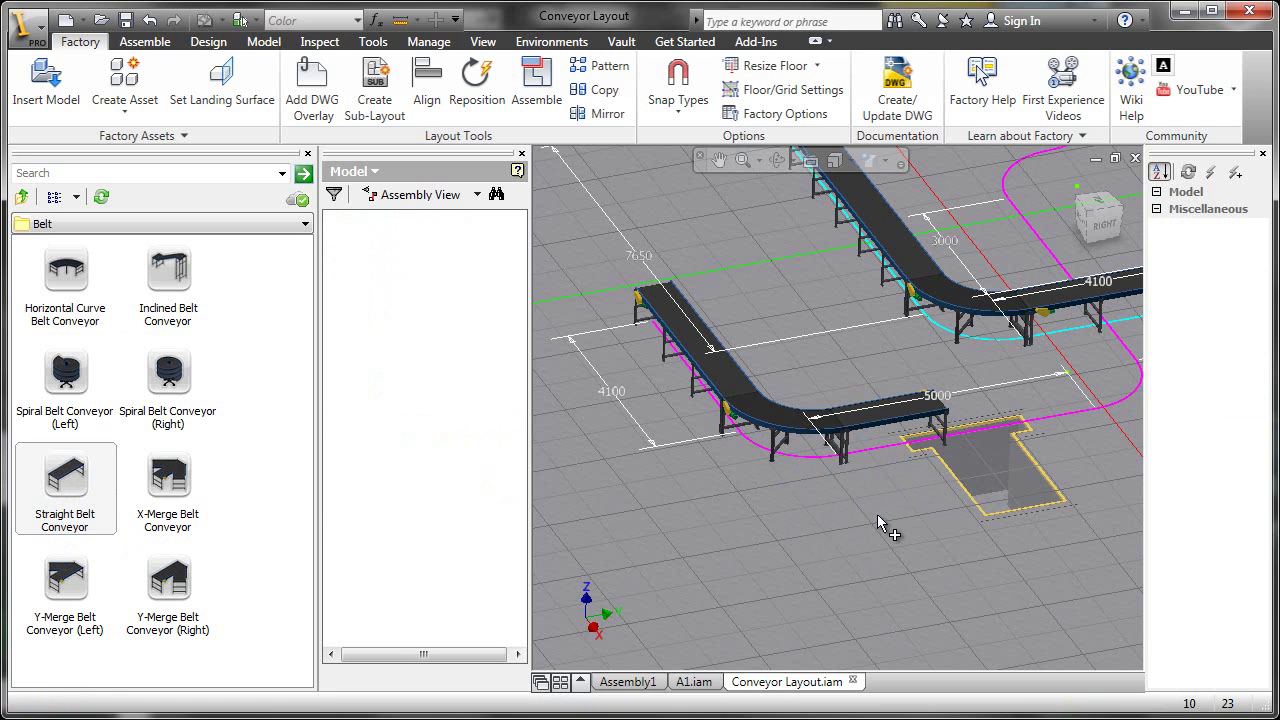
{"action": "right_click", "coordinate": [880, 520]}
{"action": "left_click", "coordinate": [900, 522]}
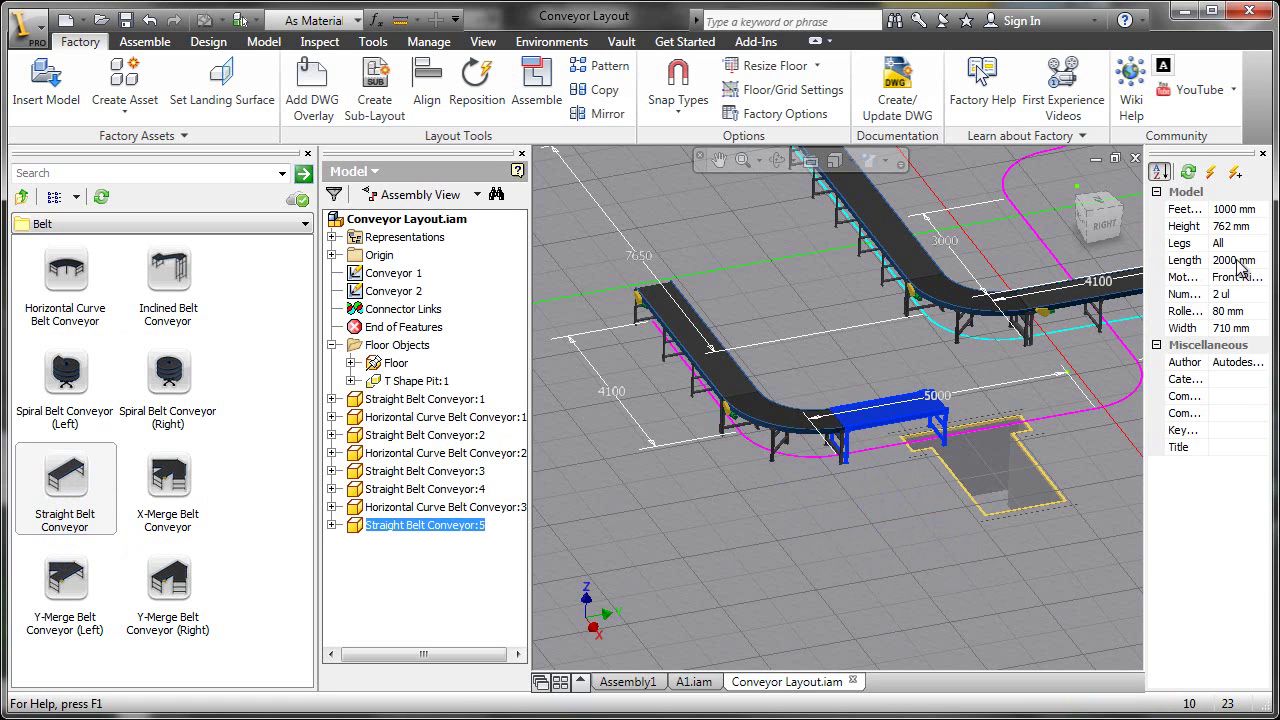
Set the fifth straight belt conveyor's length to 5000 mm.
{"action": "left_click_drag", "start_coordinate": [1230, 260], "coordinate": [1127, 268]}
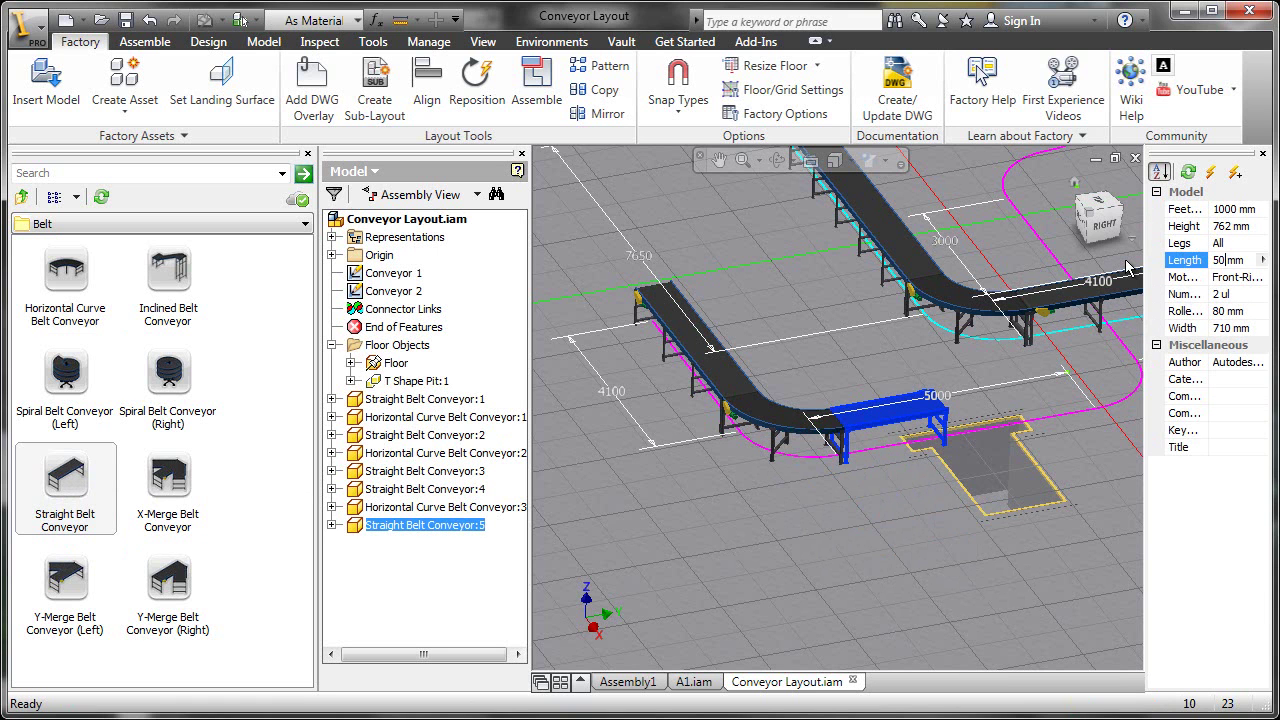
{"action": "key", "text": "Return"}
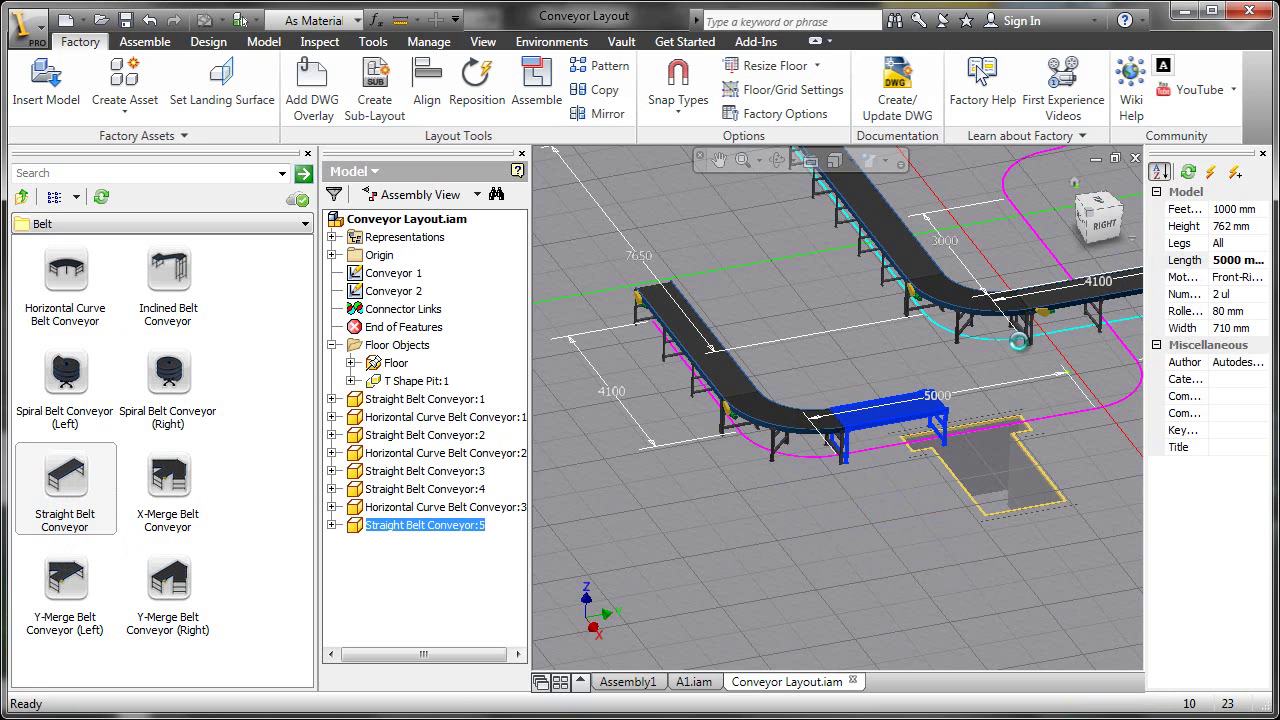
Place a fourth Horizontal Curve Belt Conveyor at the far end of the 5000 mm straight conveyor, and end placement.
{"action": "middle_click_drag", "start_coordinate": [946, 362], "coordinate": [652, 420]}
{"action": "scroll", "coordinate": [900, 444], "scroll_direction": "down", "scroll_amount": 3}
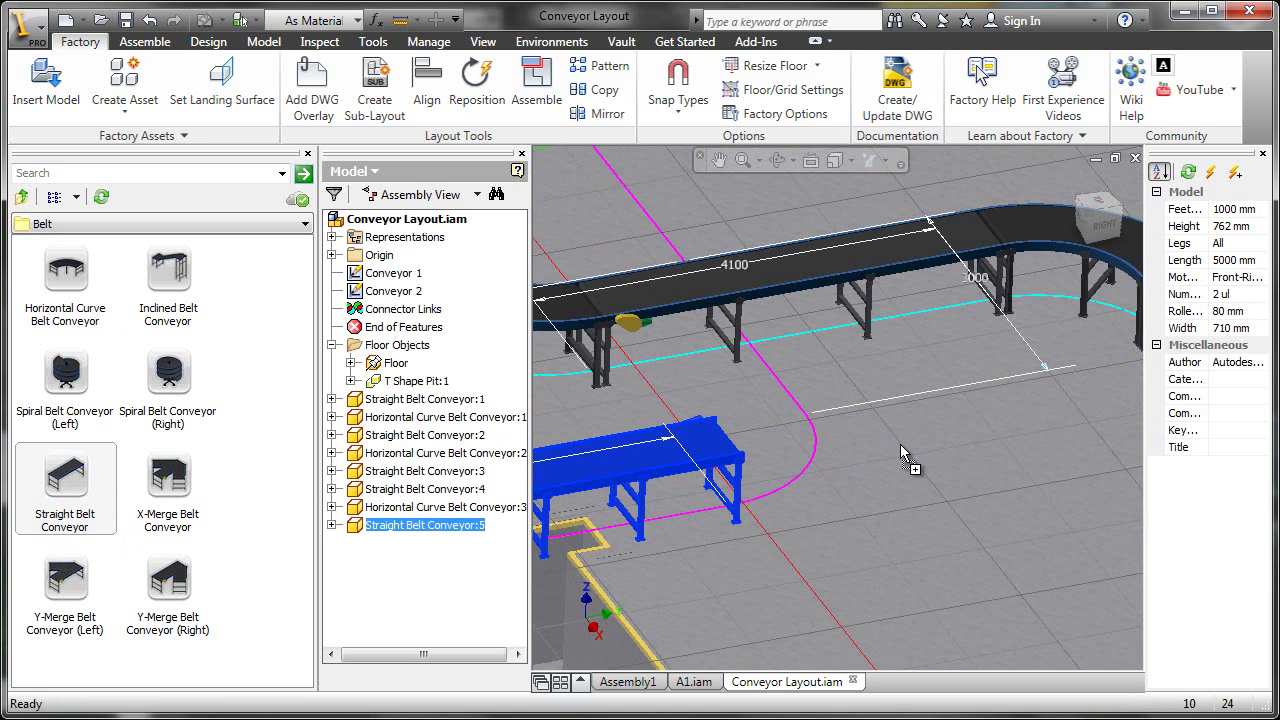
{"action": "left_click_drag", "start_coordinate": [57, 288], "coordinate": [852, 449]}
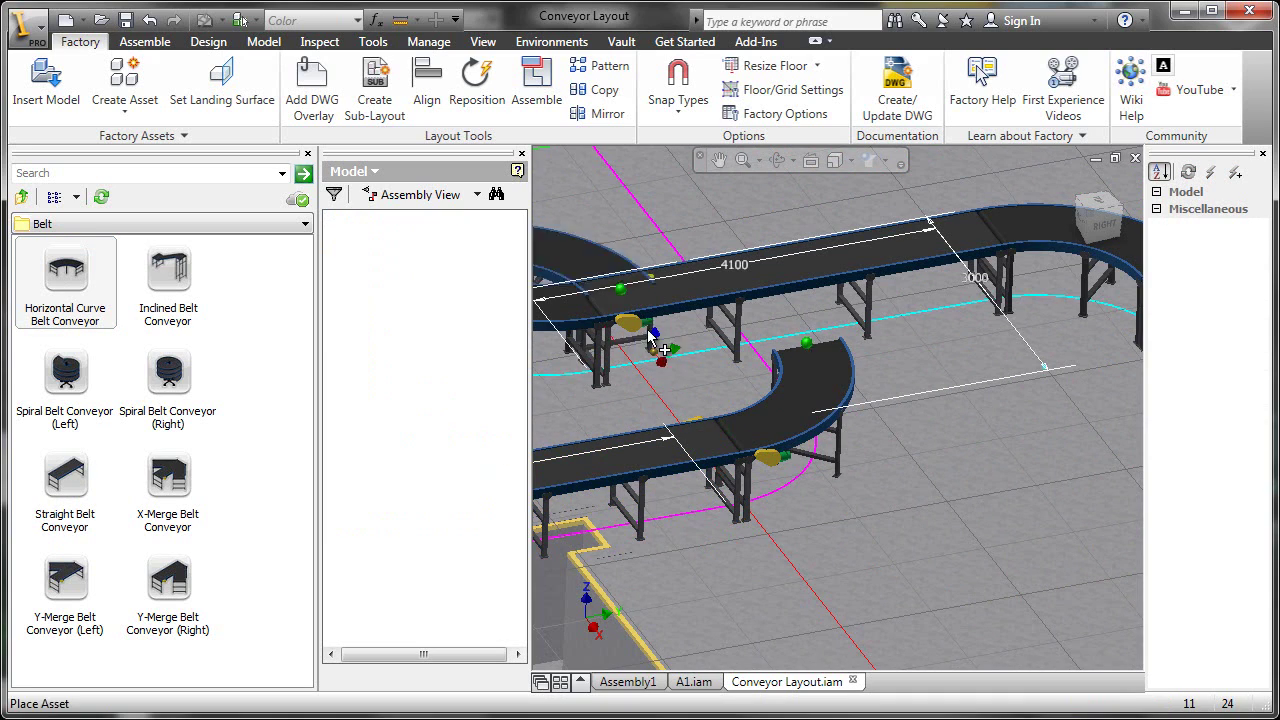
{"action": "key", "text": "F6"}
{"action": "right_click", "coordinate": [645, 328]}
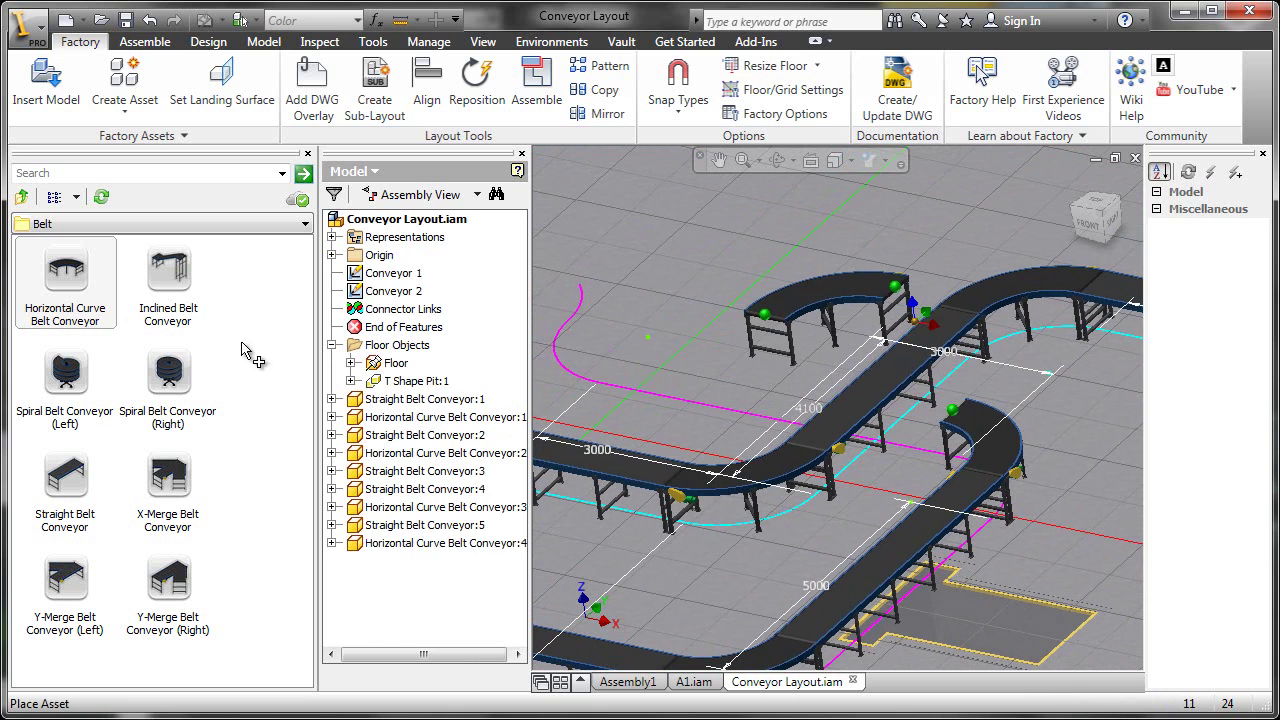
{"action": "left_click", "coordinate": [670, 333]}
Place two Inclined Belt Conveyors from the fourth curve's free end, joined at their raised ends to bridge over the first conveyor line.
{"action": "left_click_drag", "start_coordinate": [160, 288], "coordinate": [745, 336]}
{"action": "left_click_drag", "start_coordinate": [908, 450], "coordinate": [1123, 402]}
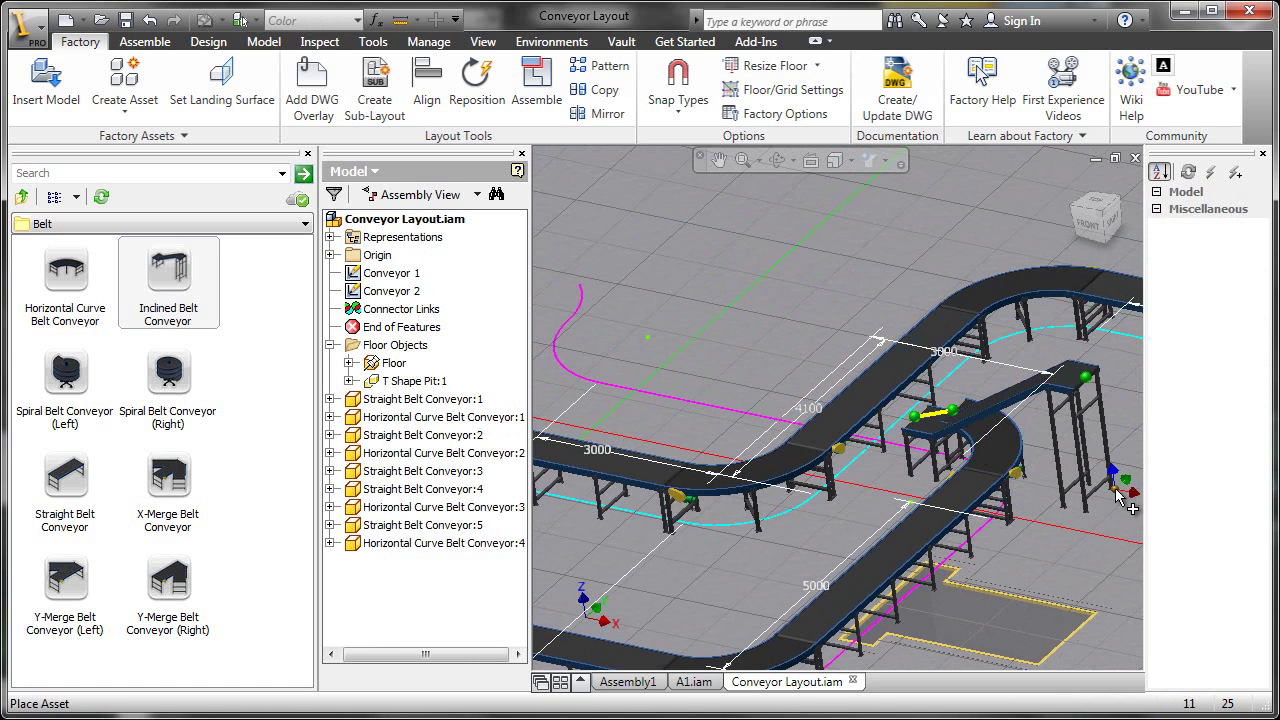
{"action": "middle_click_drag", "start_coordinate": [1004, 388], "coordinate": [894, 349]}
{"action": "left_click", "coordinate": [1043, 446]}
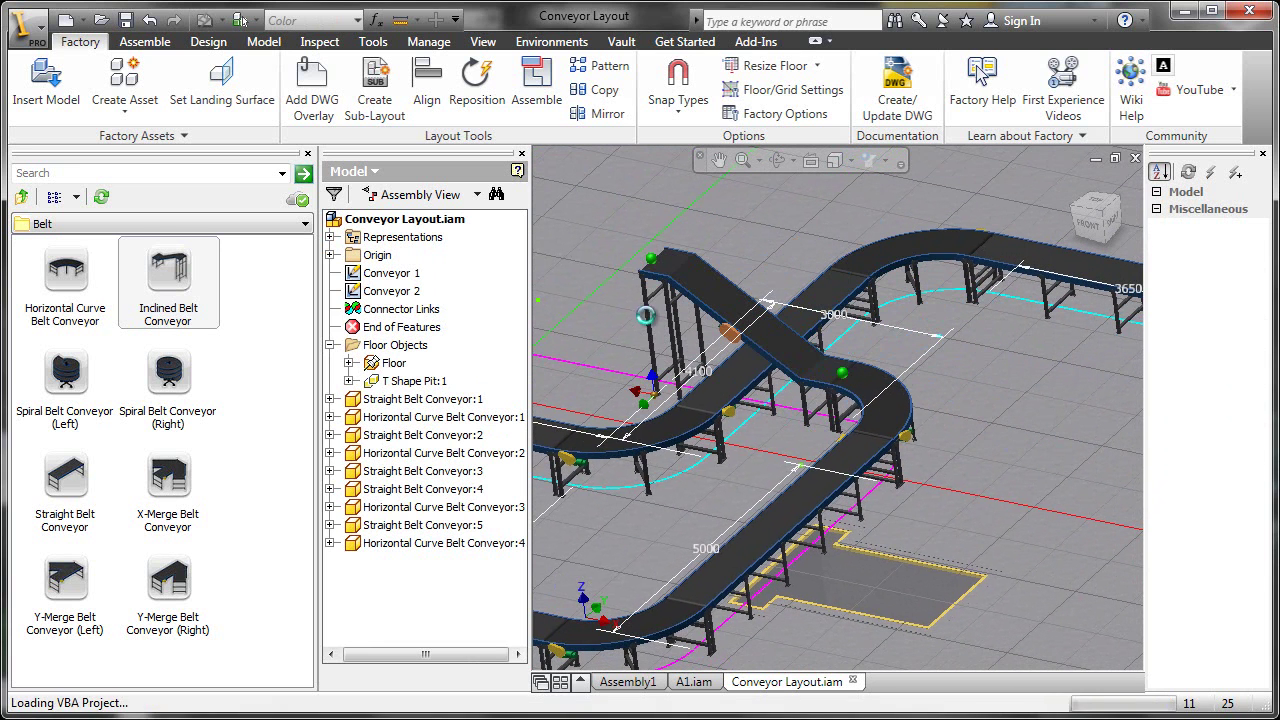
{"action": "middle_click_drag", "start_coordinate": [682, 366], "coordinate": [858, 440]}
{"action": "left_click", "coordinate": [714, 318]}
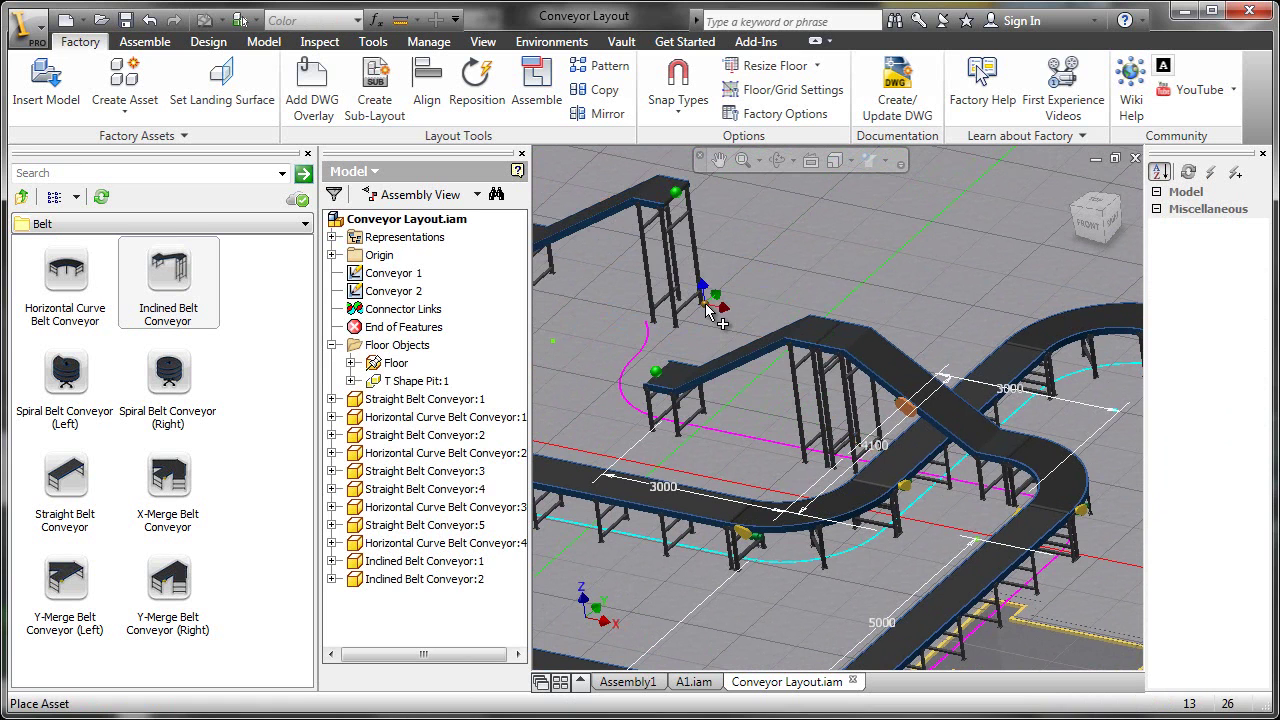
{"action": "right_click", "coordinate": [720, 318]}
{"action": "left_click", "coordinate": [720, 318]}
Place a fifth Horizontal Curve Belt Conveyor at the lower free end of the second inclined conveyor.
{"action": "left_click_drag", "start_coordinate": [52, 290], "coordinate": [684, 324]}
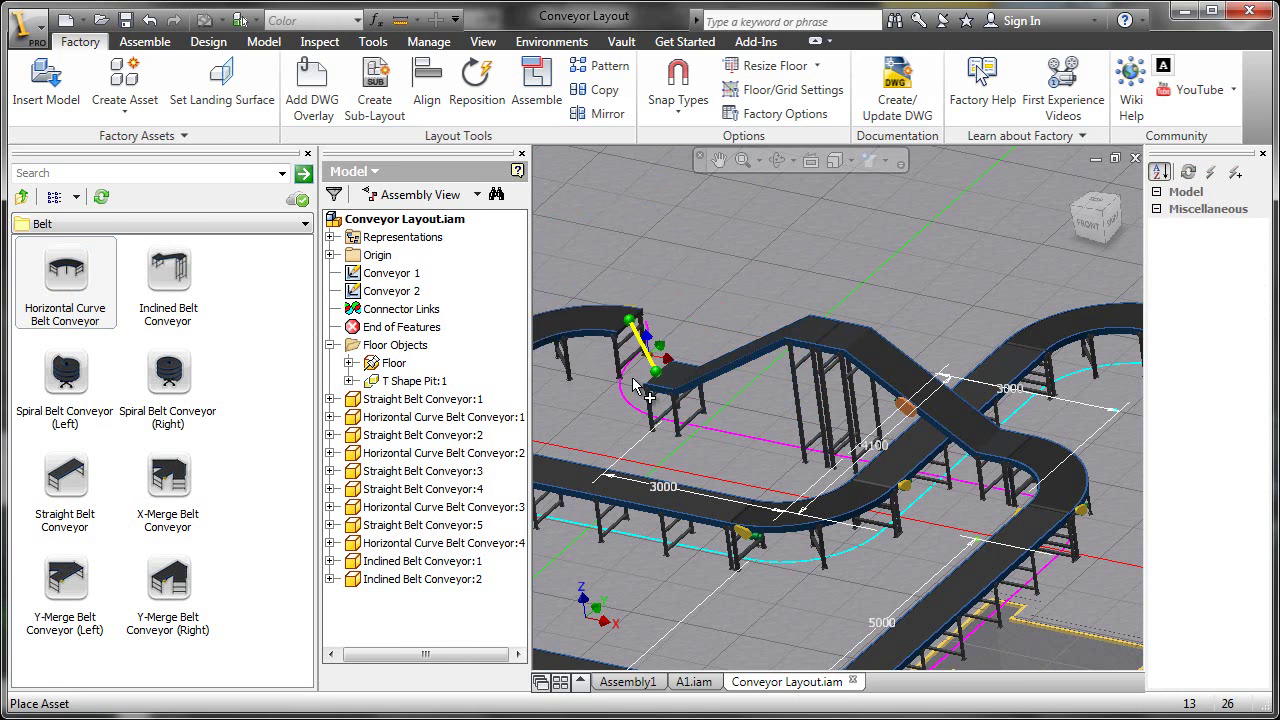
{"action": "left_click", "coordinate": [787, 365]}
{"action": "right_click", "coordinate": [688, 270]}
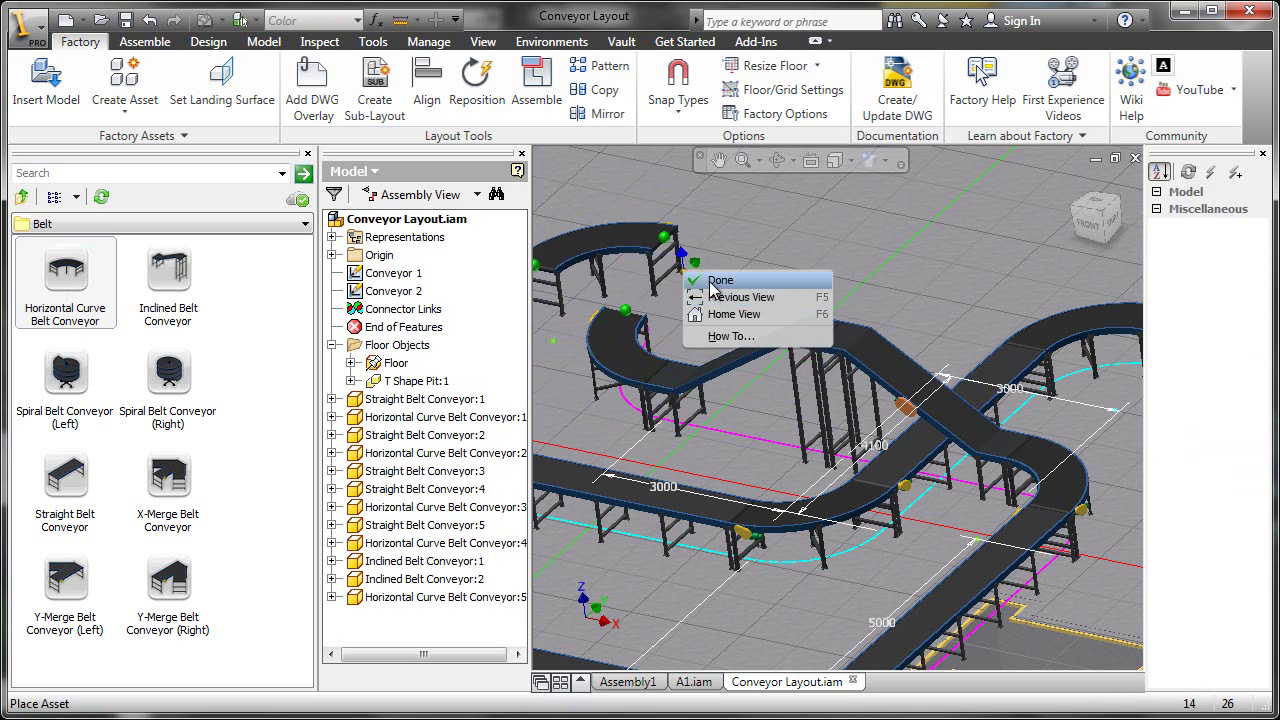
End the curve conveyor placement and set the feet spacing of the 5000 mm straight conveyor beside the pit to 1500 mm.
{"action": "left_click", "coordinate": [712, 283]}
{"action": "middle_click_drag", "start_coordinate": [686, 412], "coordinate": [804, 467]}
{"action": "scroll", "coordinate": [806, 473], "scroll_direction": "down", "scroll_amount": 6}
{"action": "left_click", "coordinate": [745, 363]}
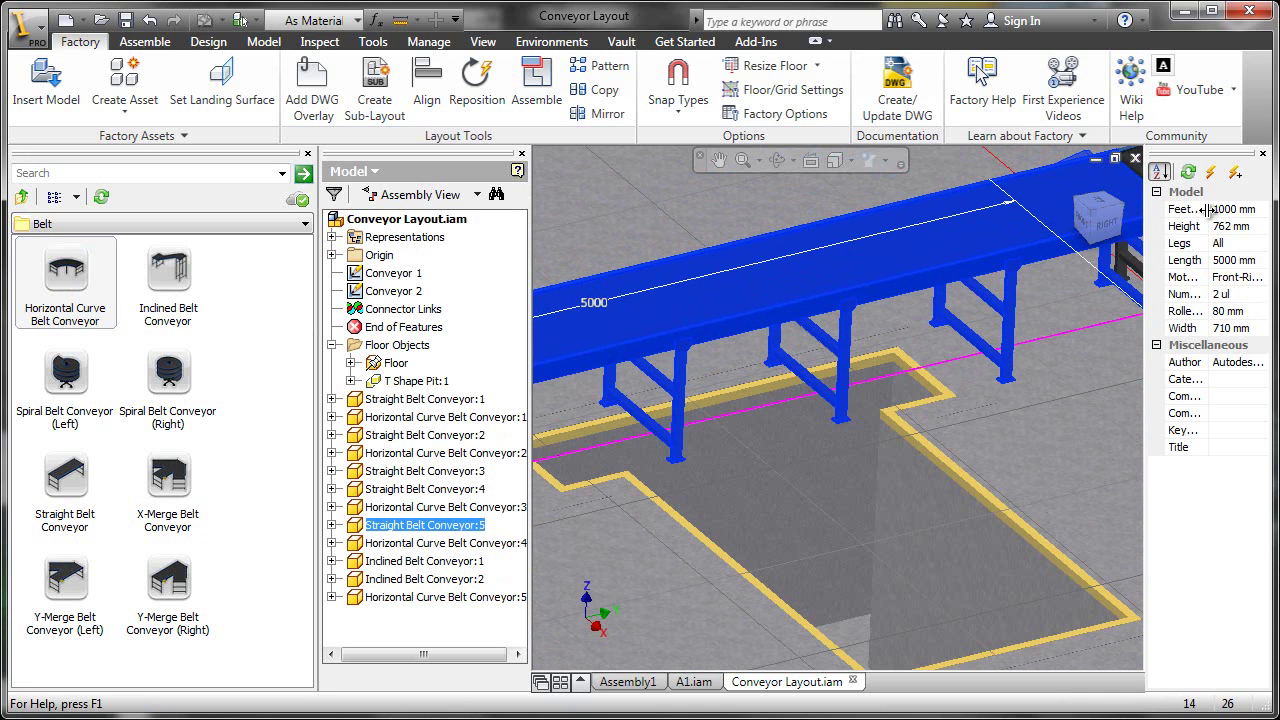
{"action": "left_click", "coordinate": [1245, 209]}
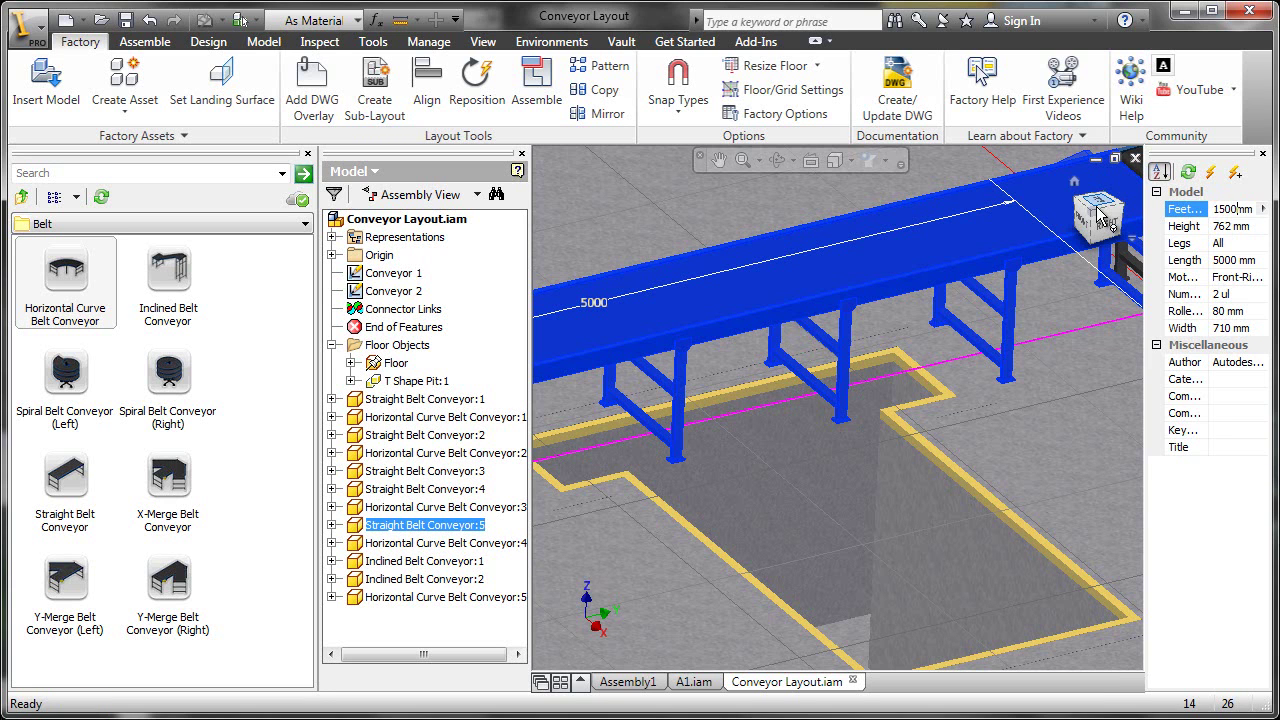
{"action": "type", "text": "1500"}
{"action": "key", "text": "Return"}
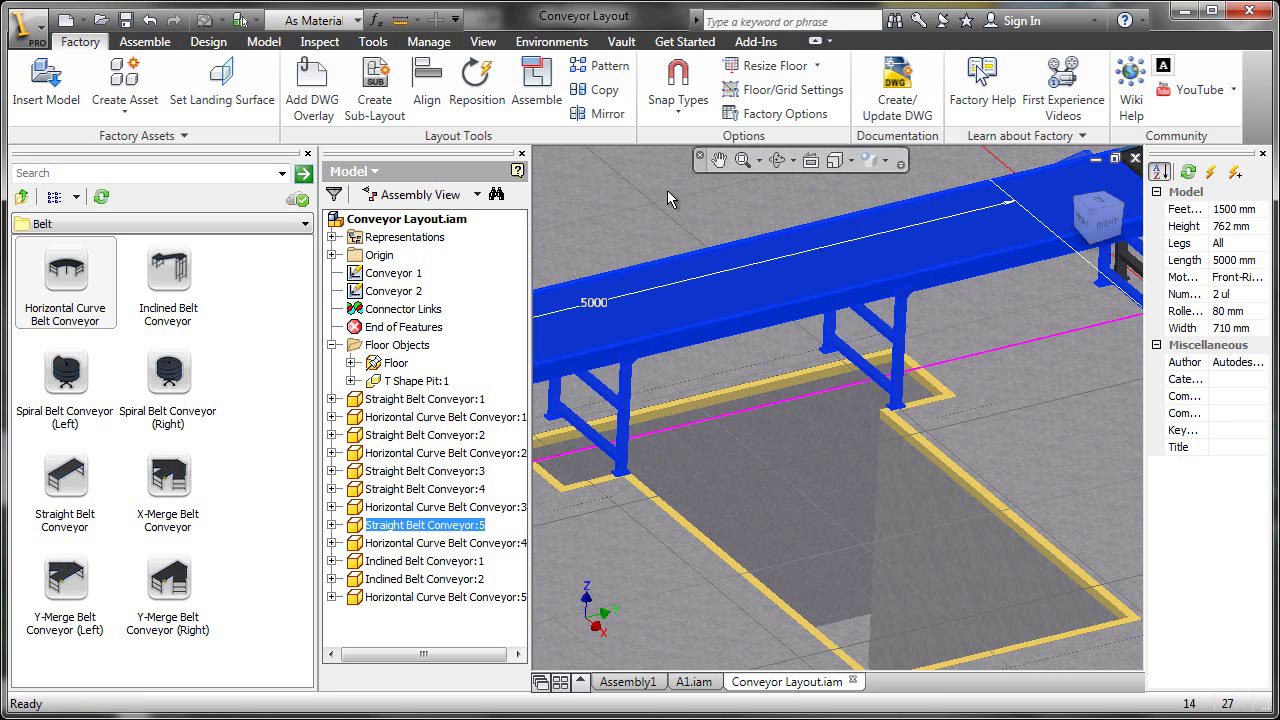
{"action": "scroll", "coordinate": [669, 197], "scroll_direction": "up", "scroll_amount": 3}
{"action": "left_click", "coordinate": [657, 327]}
{"action": "left_click", "coordinate": [658, 327]}
{"action": "scroll", "coordinate": [658, 327], "scroll_direction": "down", "scroll_amount": 2}
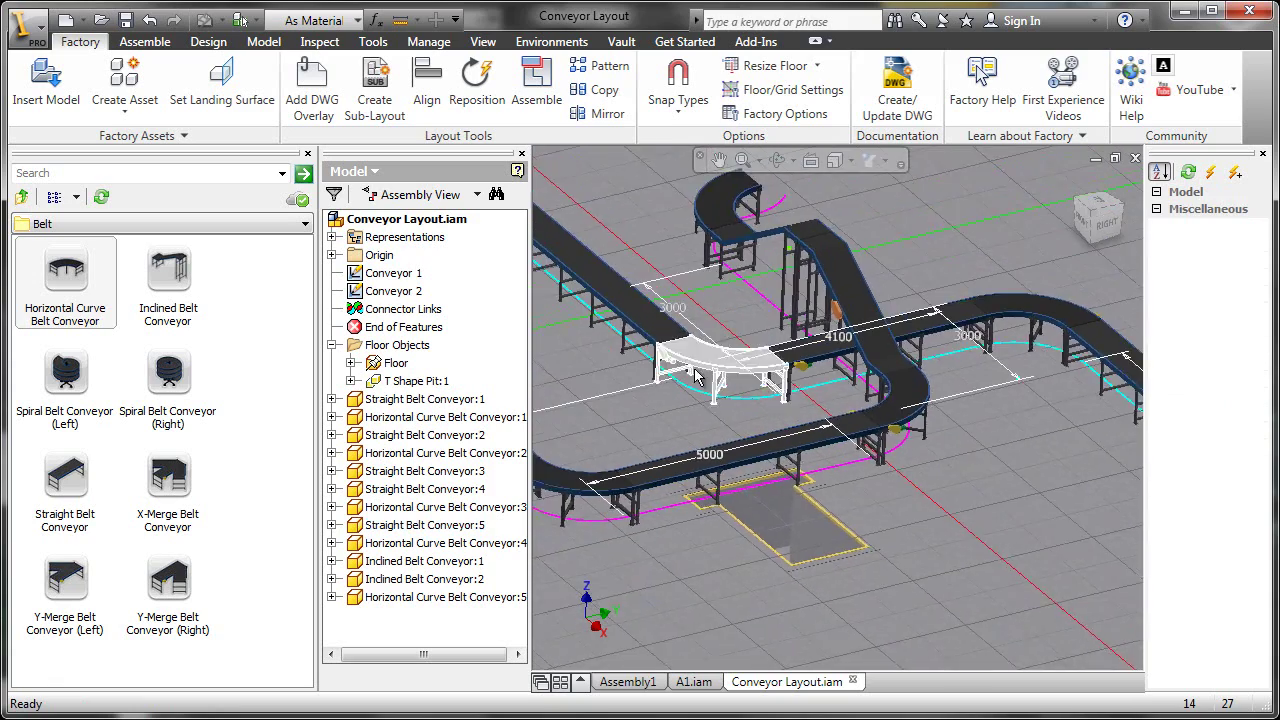
Start placing a Storage Tank (Vertical) from the Material Handling folder of the system assets near the T-shaped pit.
{"action": "scroll", "coordinate": [808, 480], "scroll_direction": "up", "scroll_amount": 8}
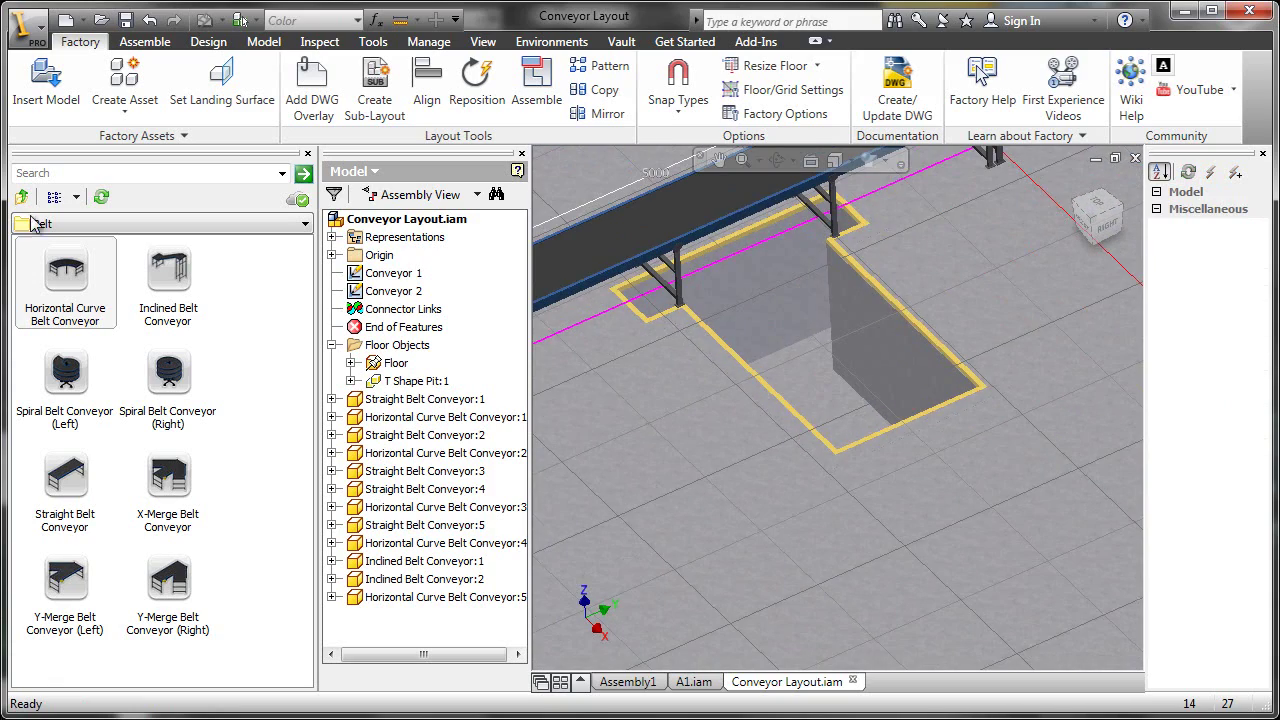
{"action": "left_click", "coordinate": [22, 197]}
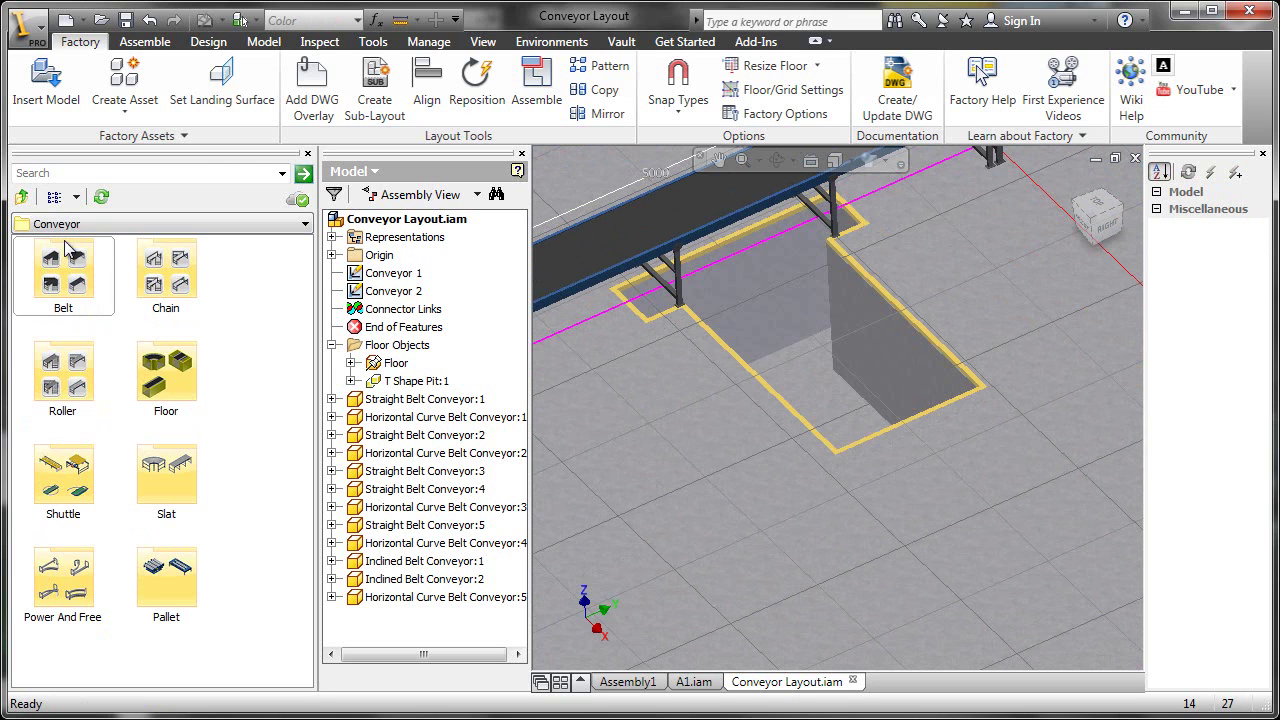
{"action": "left_click", "coordinate": [23, 197]}
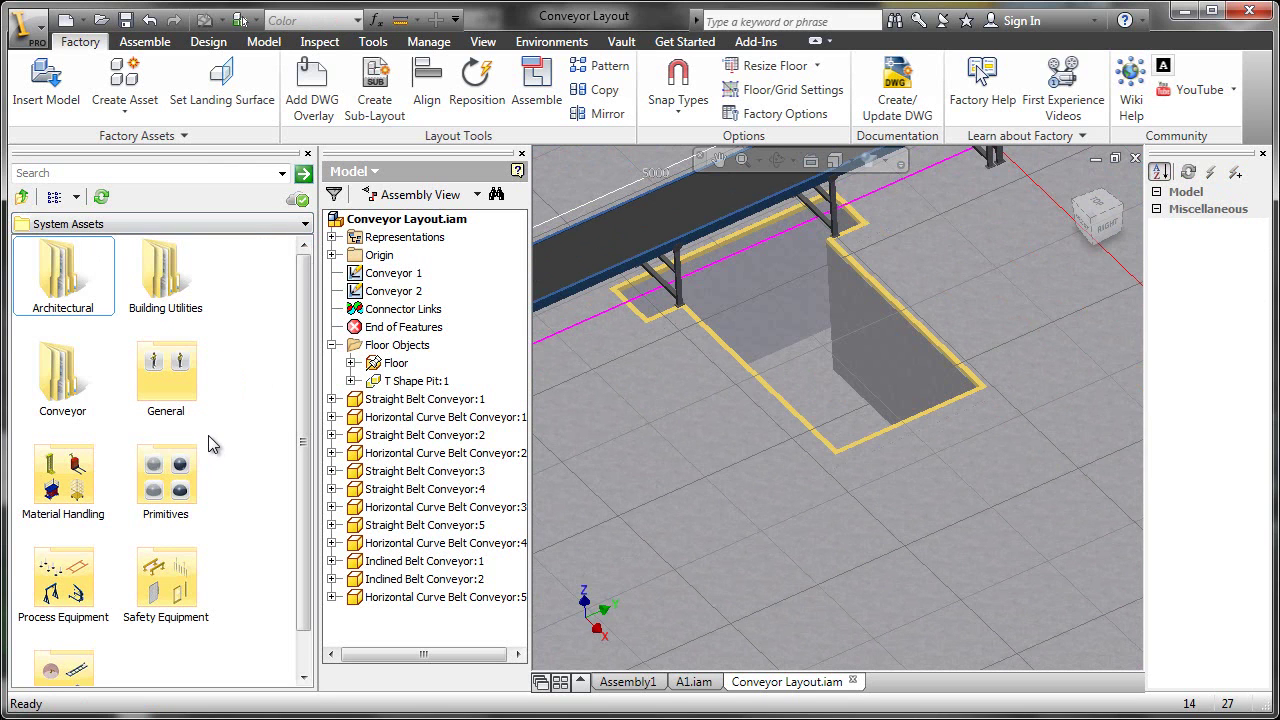
{"action": "scroll", "coordinate": [212, 444], "scroll_direction": "down", "scroll_amount": 1}
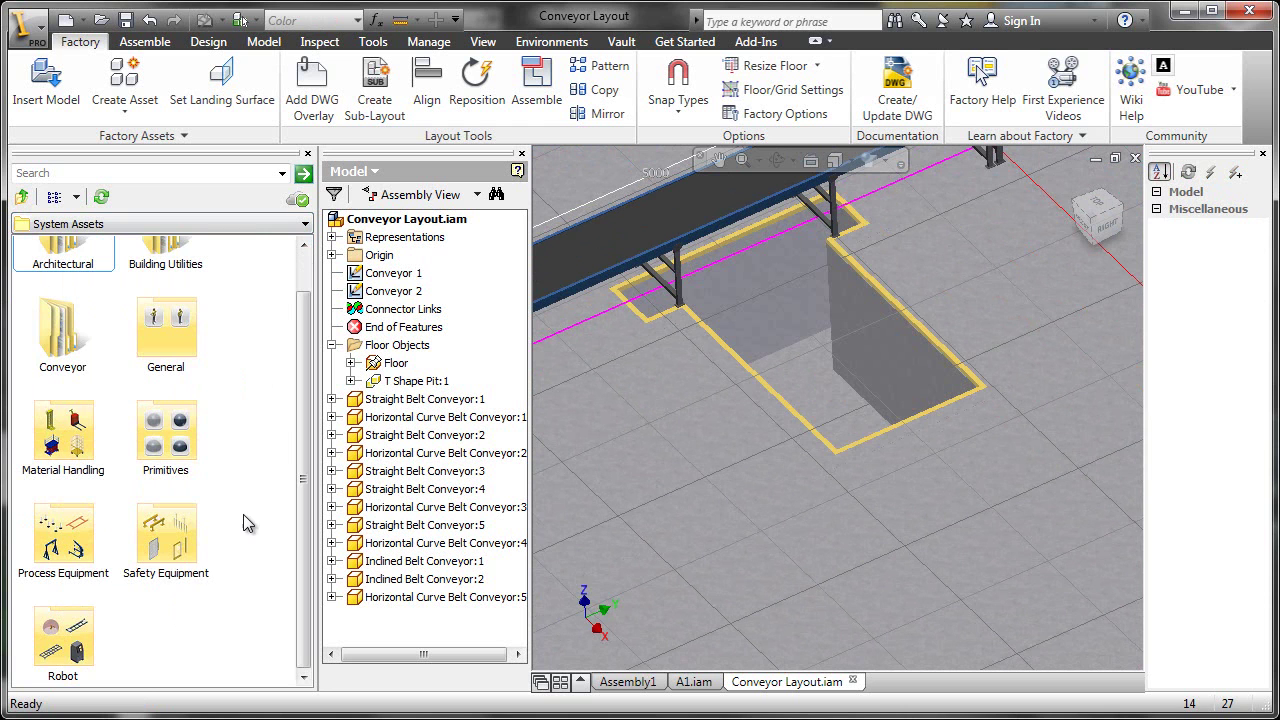
{"action": "scroll", "coordinate": [243, 515], "scroll_direction": "up", "scroll_amount": 1}
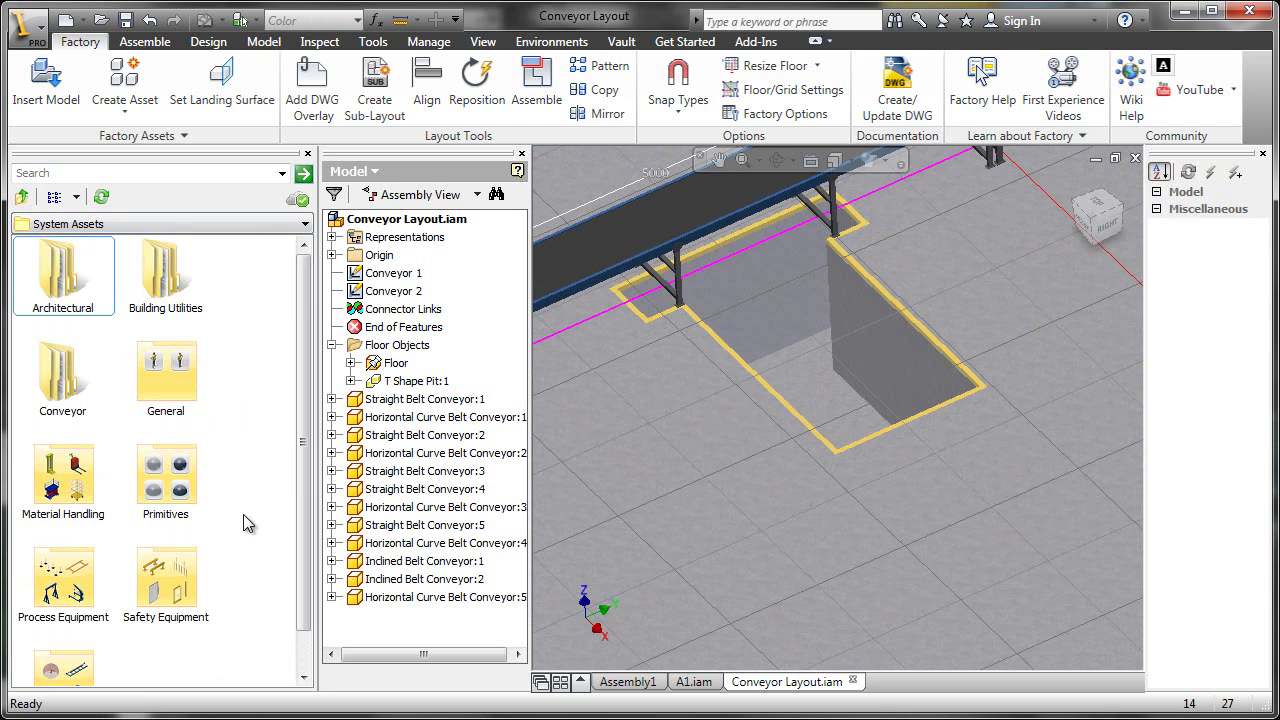
{"action": "double_click", "coordinate": [63, 471]}
{"action": "scroll", "coordinate": [232, 425], "scroll_direction": "down", "scroll_amount": 3}
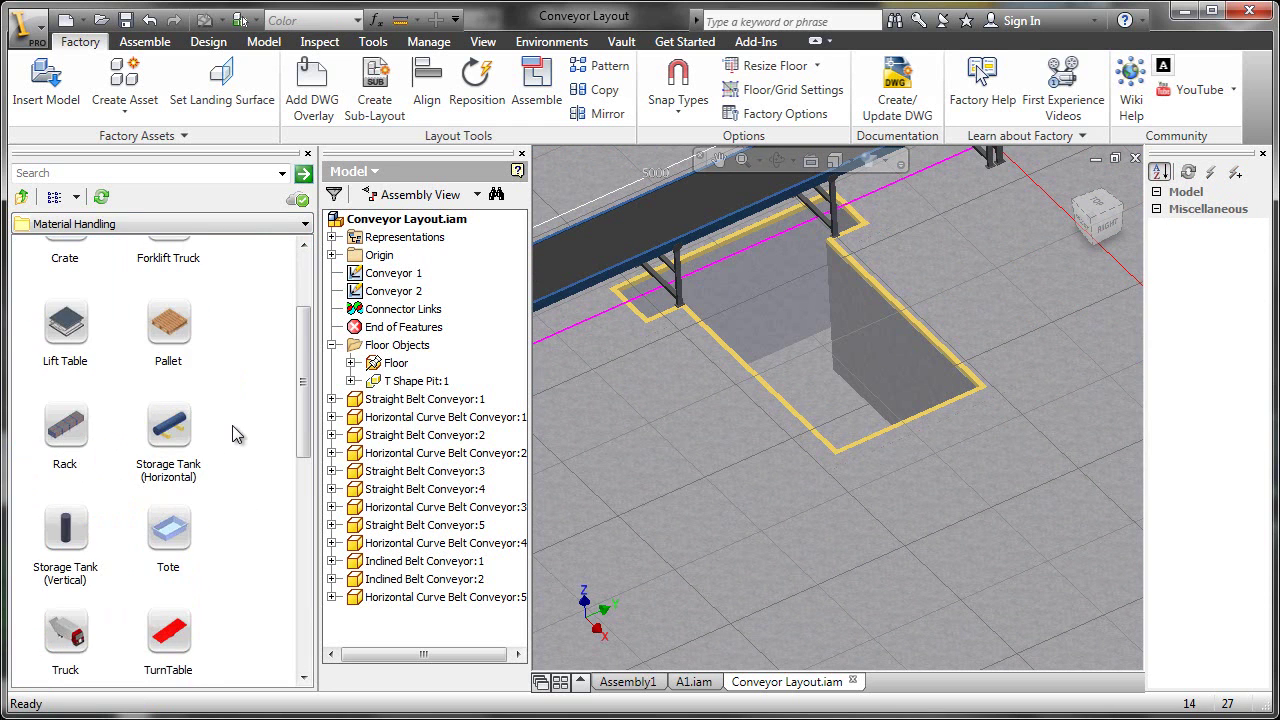
{"action": "left_click_drag", "start_coordinate": [65, 540], "coordinate": [717, 486]}
{"action": "scroll", "coordinate": [686, 486], "scroll_direction": "down", "scroll_amount": 3}
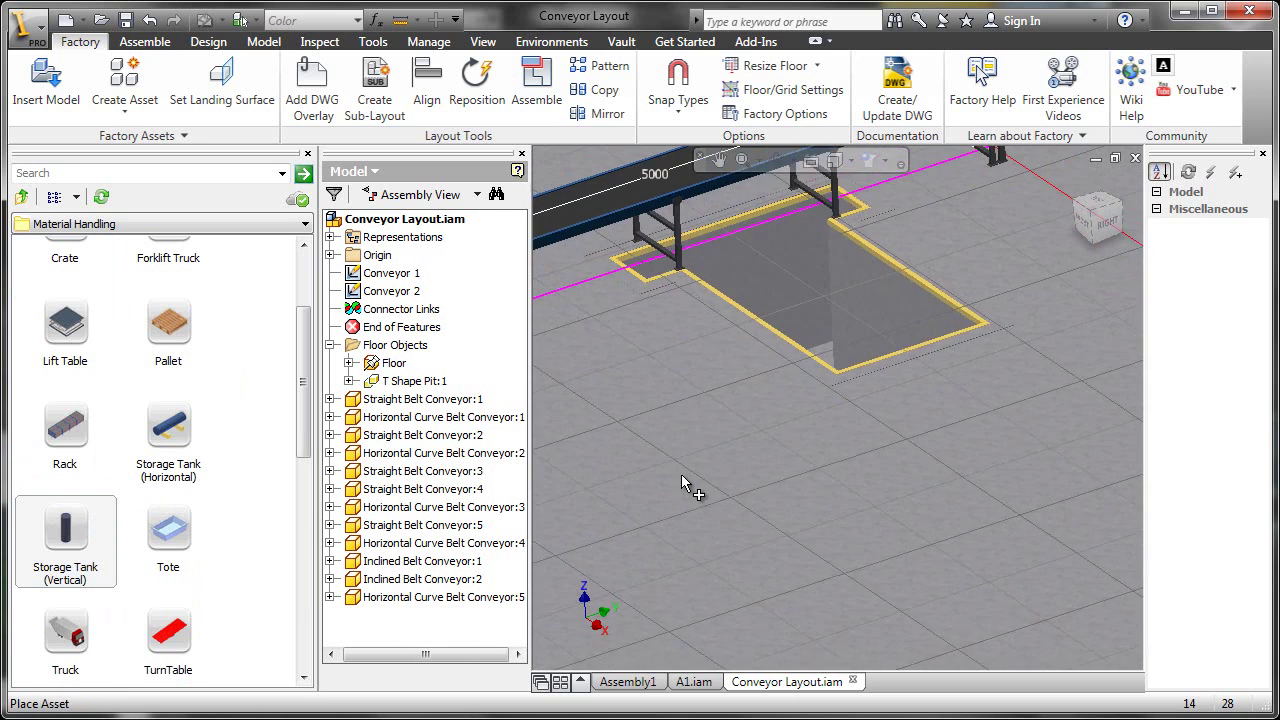
{"action": "middle_click_drag", "start_coordinate": [684, 494], "coordinate": [690, 538]}
{"action": "middle_click_drag", "start_coordinate": [714, 606], "coordinate": [709, 590], "text": "shift"}
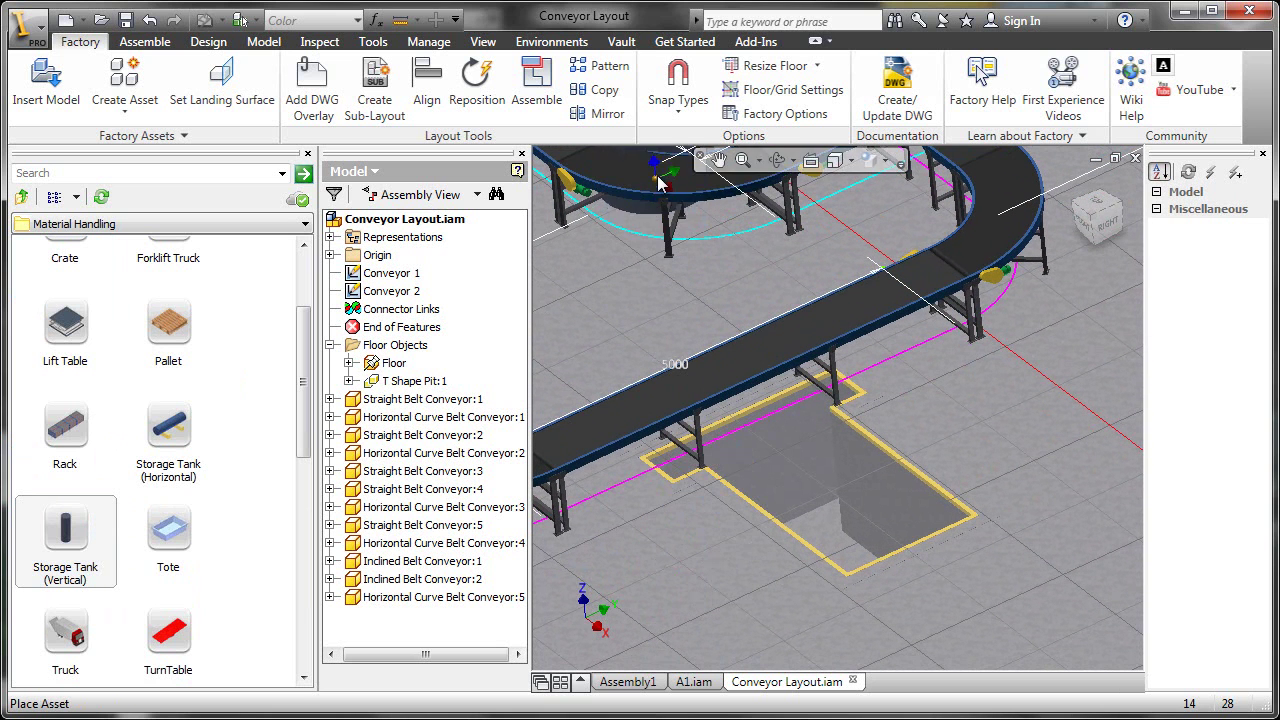
Turn on Snap to Surface so the storage tank can land on the pit's bottom.
{"action": "left_click", "coordinate": [679, 122]}
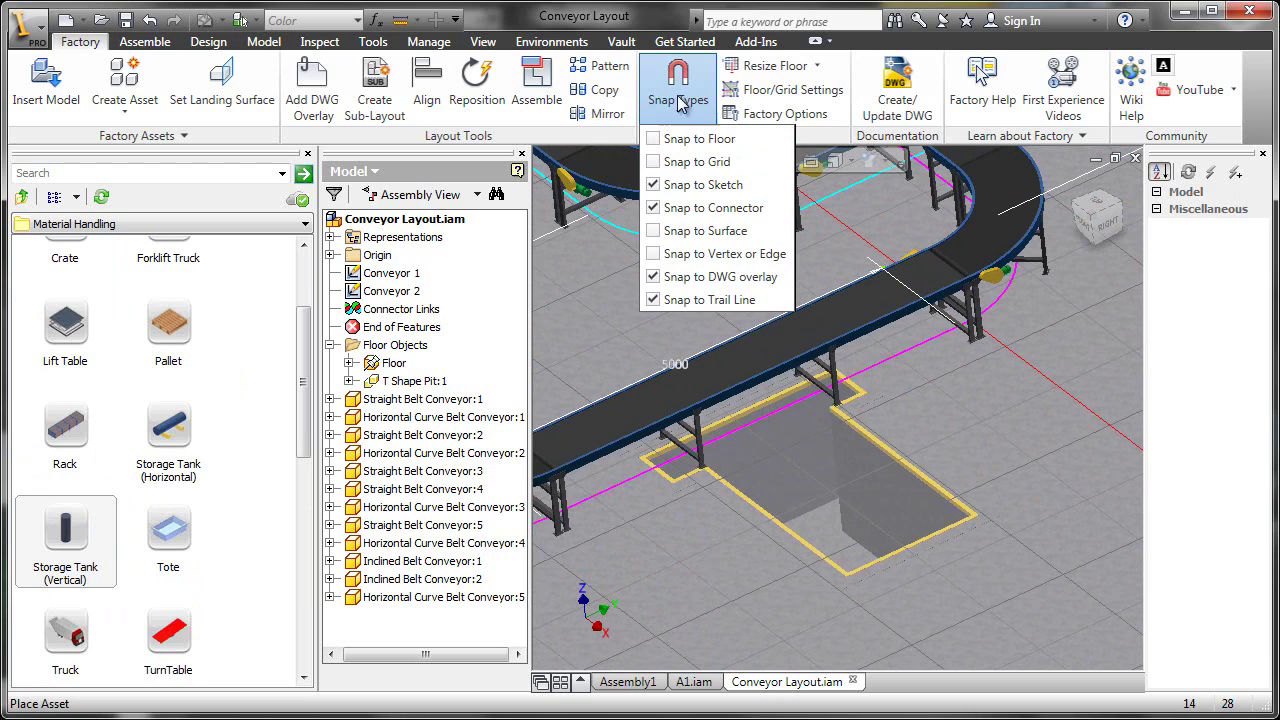
{"action": "left_click", "coordinate": [690, 139]}
{"action": "middle_click_drag", "start_coordinate": [814, 523], "coordinate": [820, 590]}
{"action": "left_click", "coordinate": [677, 112]}
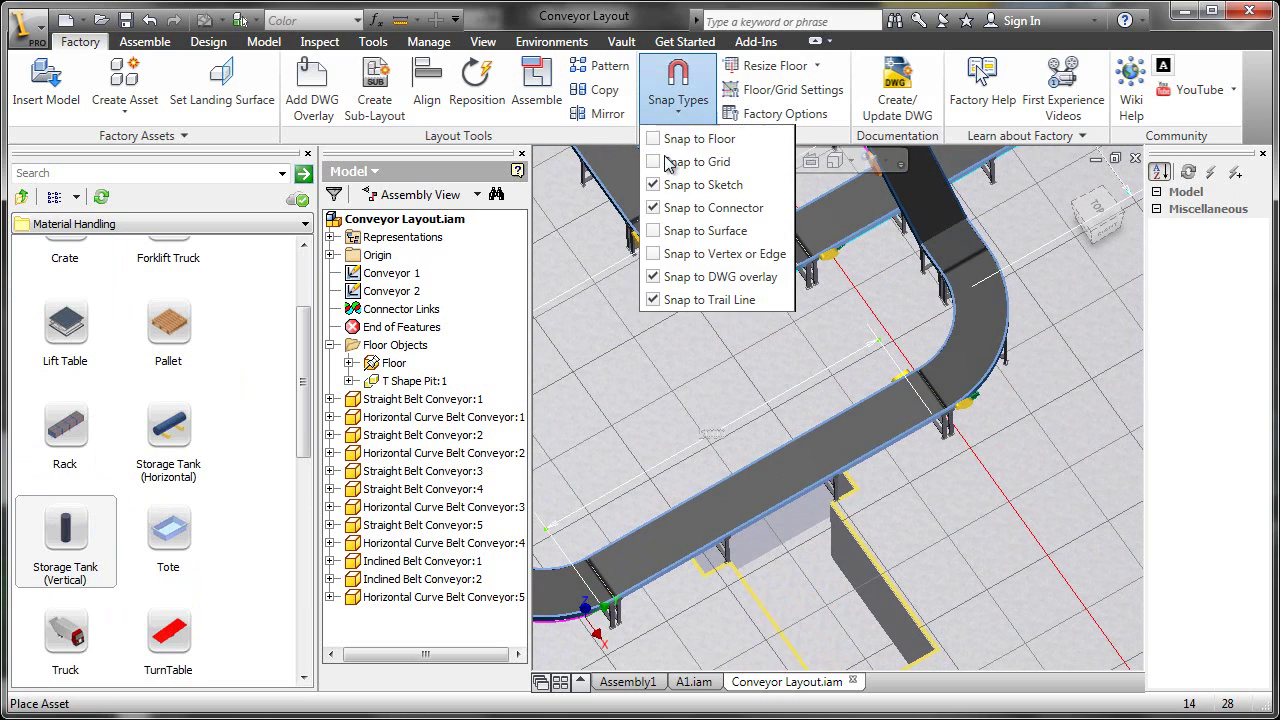
{"action": "left_click", "coordinate": [657, 233]}
{"action": "left_click", "coordinate": [677, 72]}
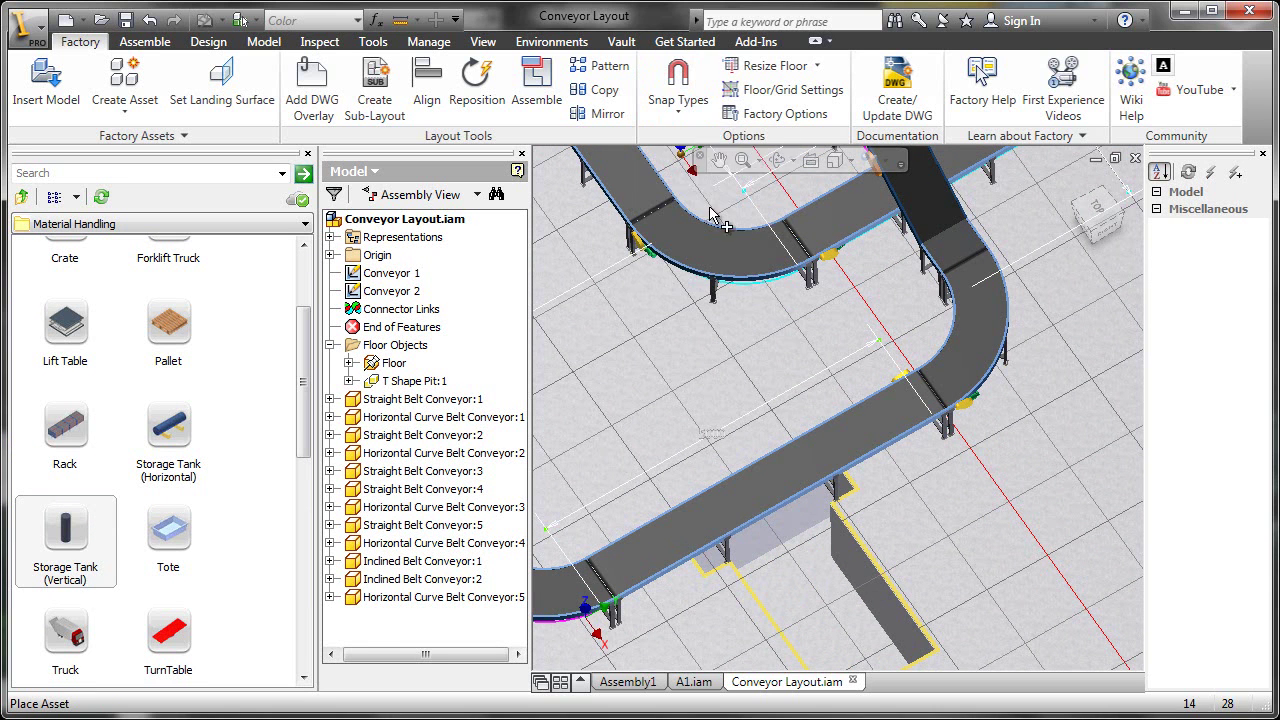
Place one vertical storage tank on the pit's bottom at 0.00 deg rotation and end placement.
{"action": "left_click", "coordinate": [821, 620]}
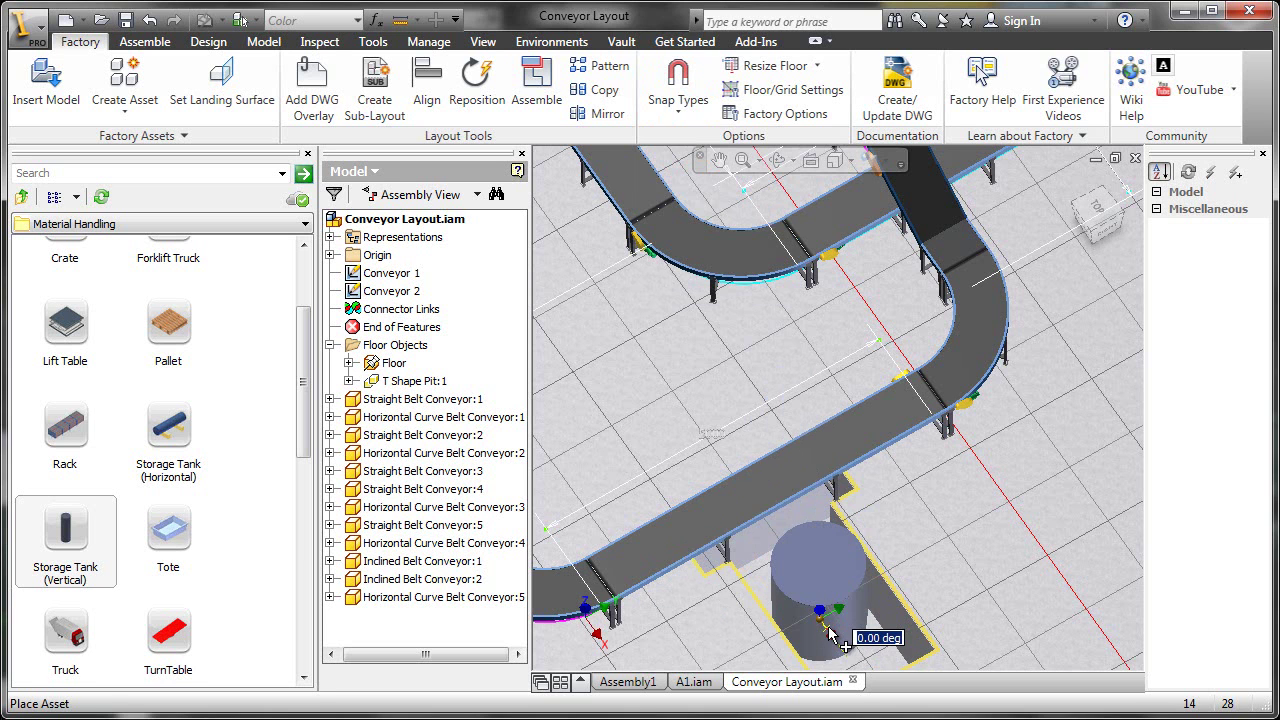
{"action": "left_click", "coordinate": [828, 632]}
{"action": "right_click", "coordinate": [968, 497]}
{"action": "left_click", "coordinate": [992, 493]}
Reposition the storage tank in the floor plane so it sits midway between the pit's two long edges, and finish repositioning.
{"action": "left_click", "coordinate": [1100, 206]}
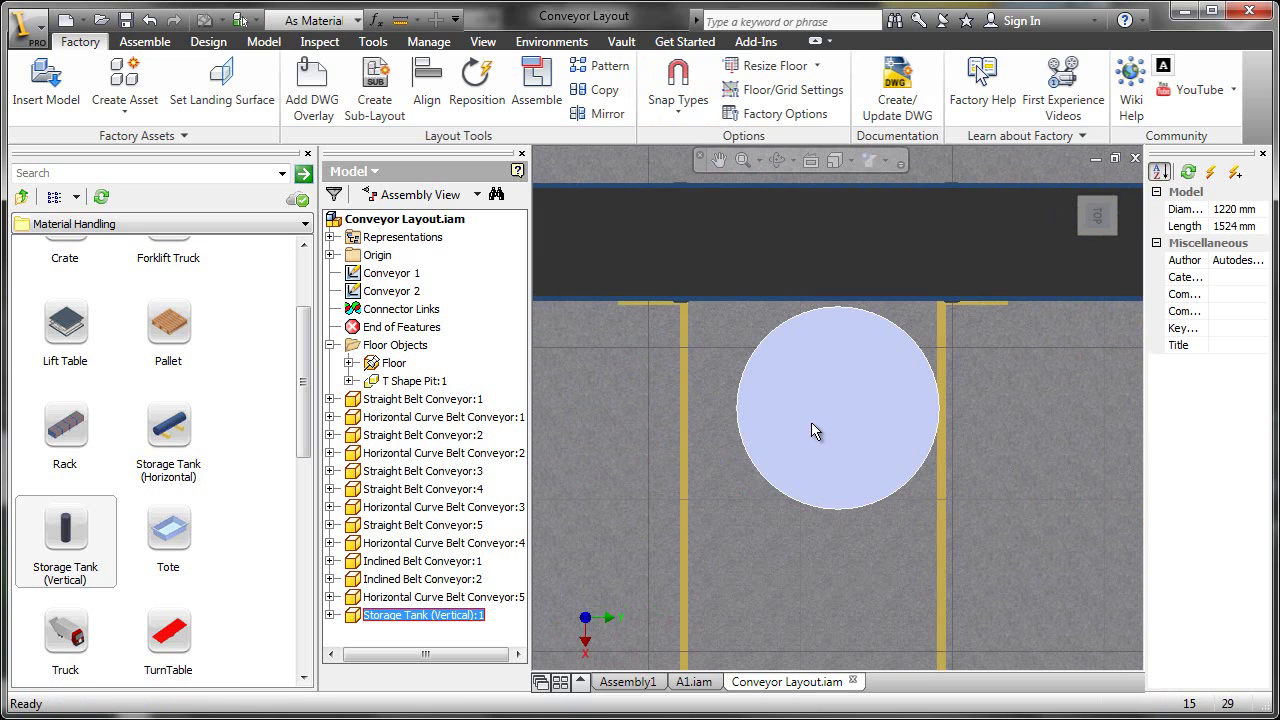
{"action": "left_click", "coordinate": [771, 386]}
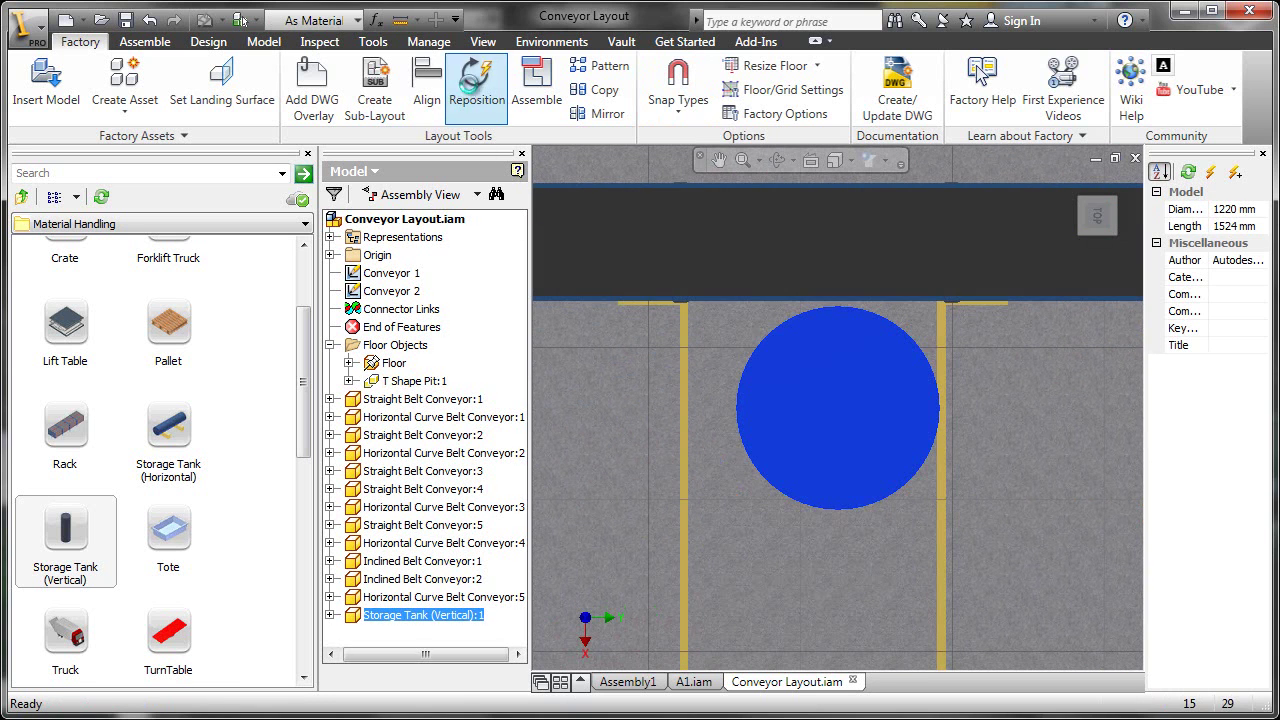
{"action": "left_click", "coordinate": [476, 85]}
{"action": "left_click_drag", "start_coordinate": [836, 409], "coordinate": [814, 447]}
{"action": "key", "text": "F6"}
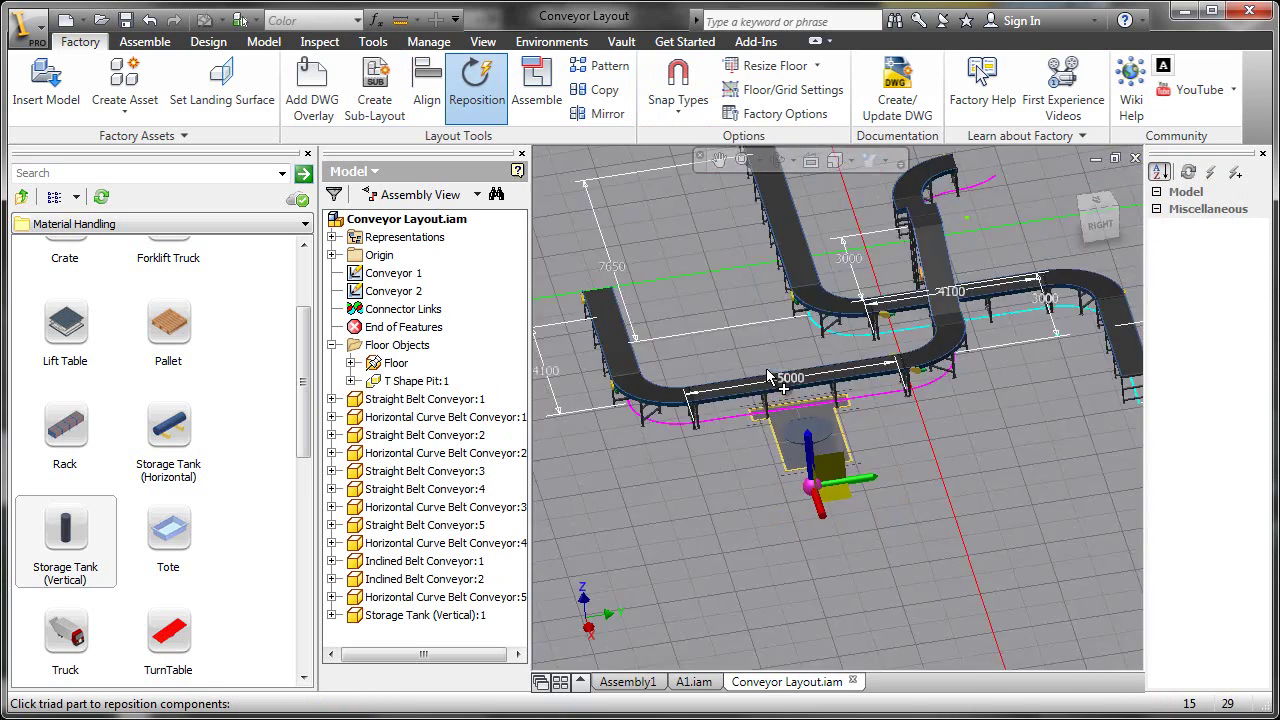
{"action": "middle_click_drag", "start_coordinate": [767, 370], "coordinate": [772, 273], "text": "shift"}
{"action": "right_click", "coordinate": [779, 277]}
{"action": "left_click", "coordinate": [791, 280]}
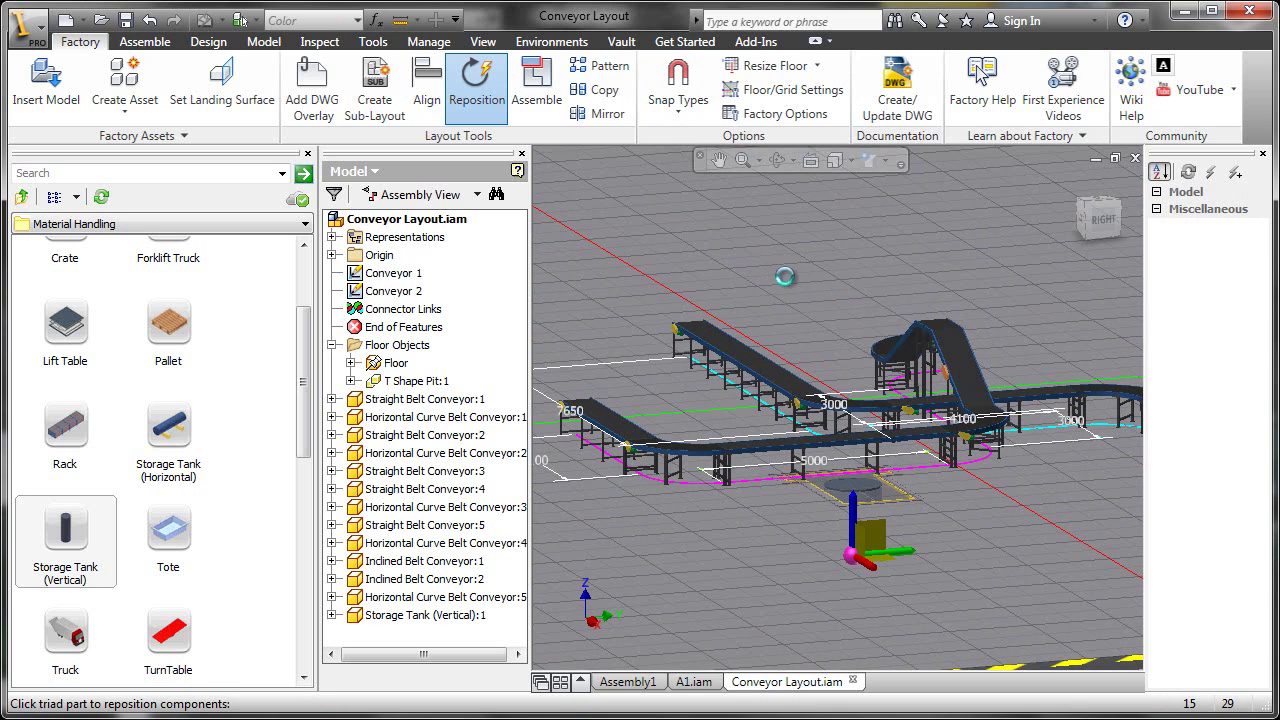
Narrow the asset browser, return it to the System Assets folder, and show the conveyor layout in the home view.
{"action": "scroll", "coordinate": [799, 286], "scroll_direction": "down", "scroll_amount": 3}
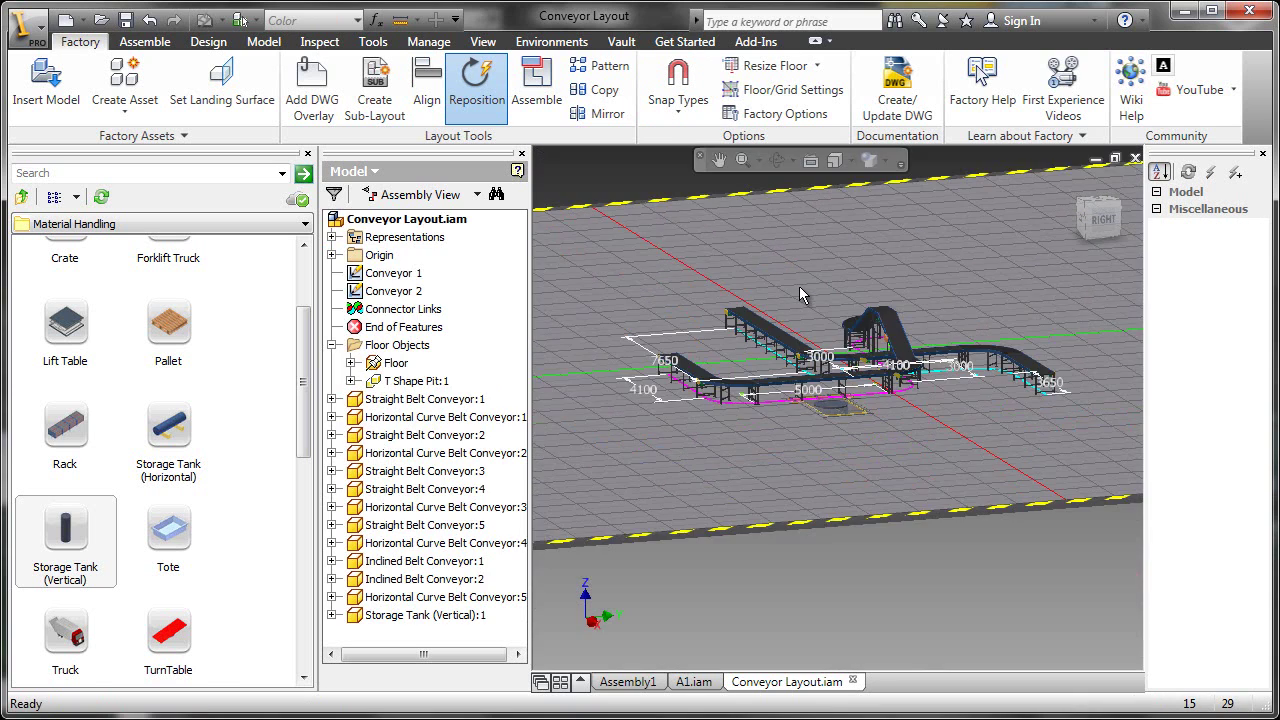
{"action": "scroll", "coordinate": [790, 286], "scroll_direction": "down", "scroll_amount": 1}
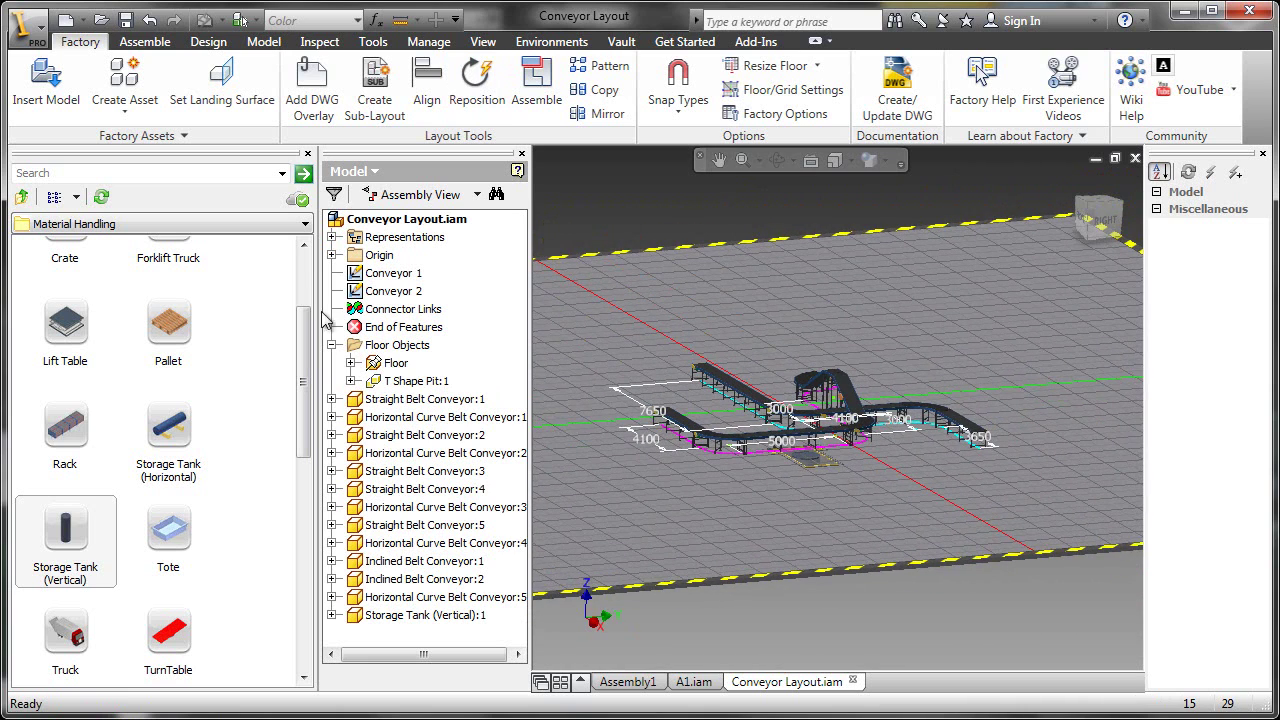
{"action": "left_click_drag", "start_coordinate": [314, 283], "coordinate": [262, 287]}
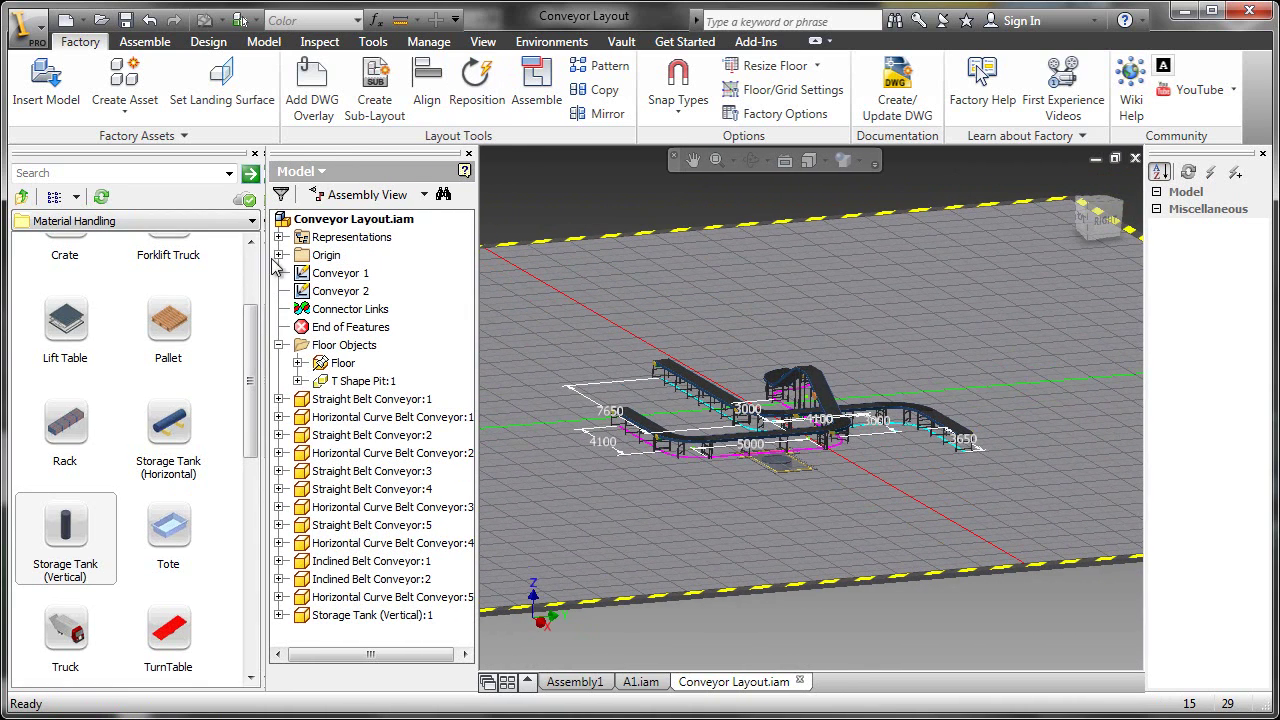
{"action": "scroll", "coordinate": [251, 276], "scroll_direction": "up", "scroll_amount": 3}
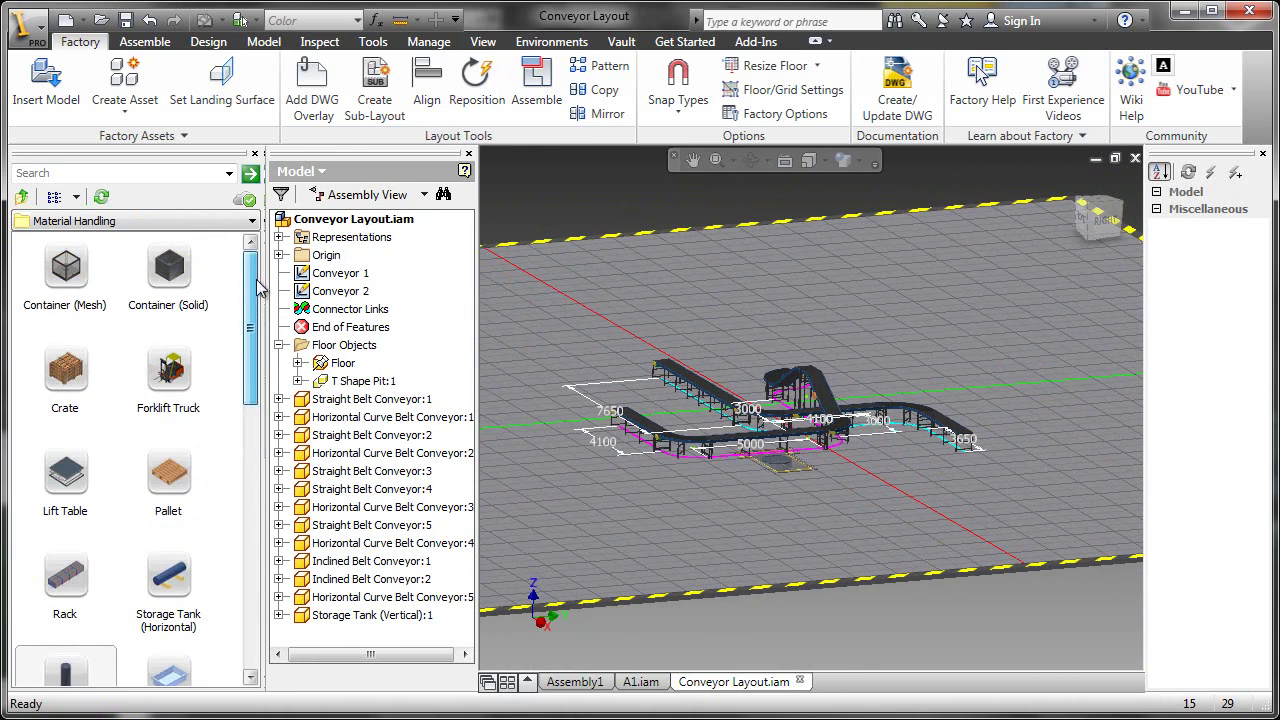
{"action": "left_click", "coordinate": [24, 203]}
{"action": "middle_click_drag", "start_coordinate": [632, 196], "coordinate": [558, 186], "text": "shift"}
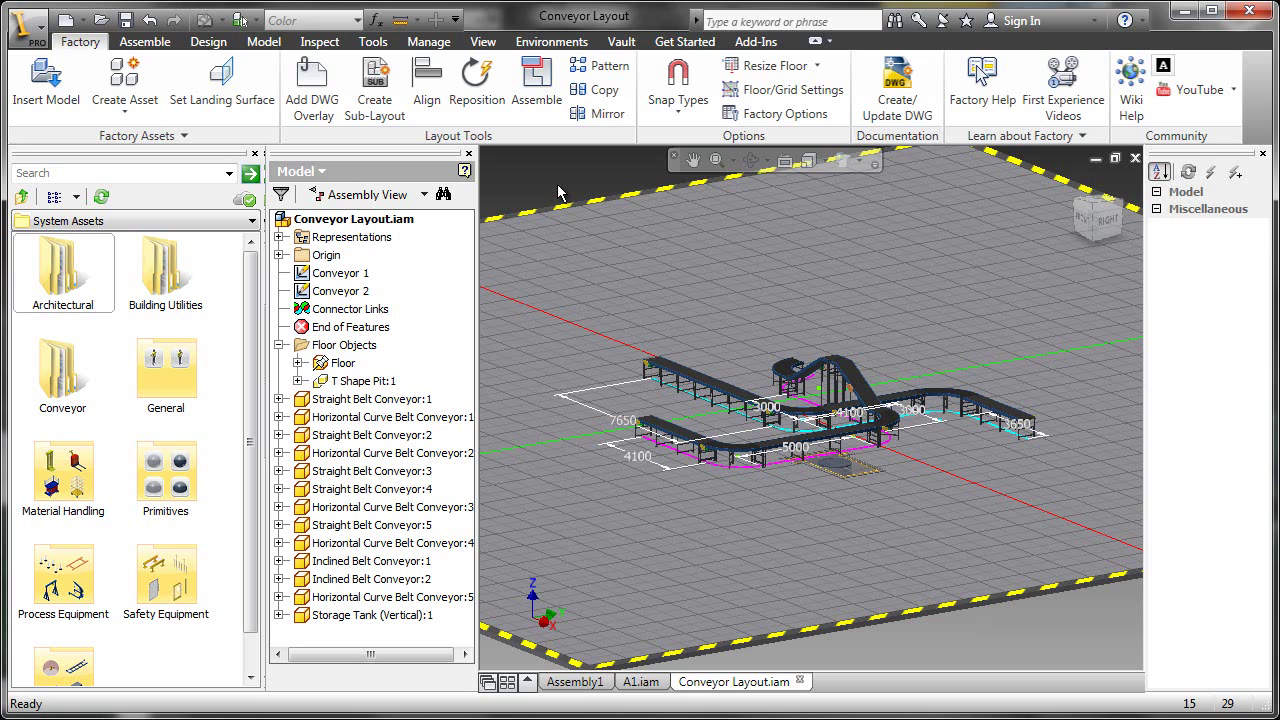
{"action": "key", "text": "F6"}
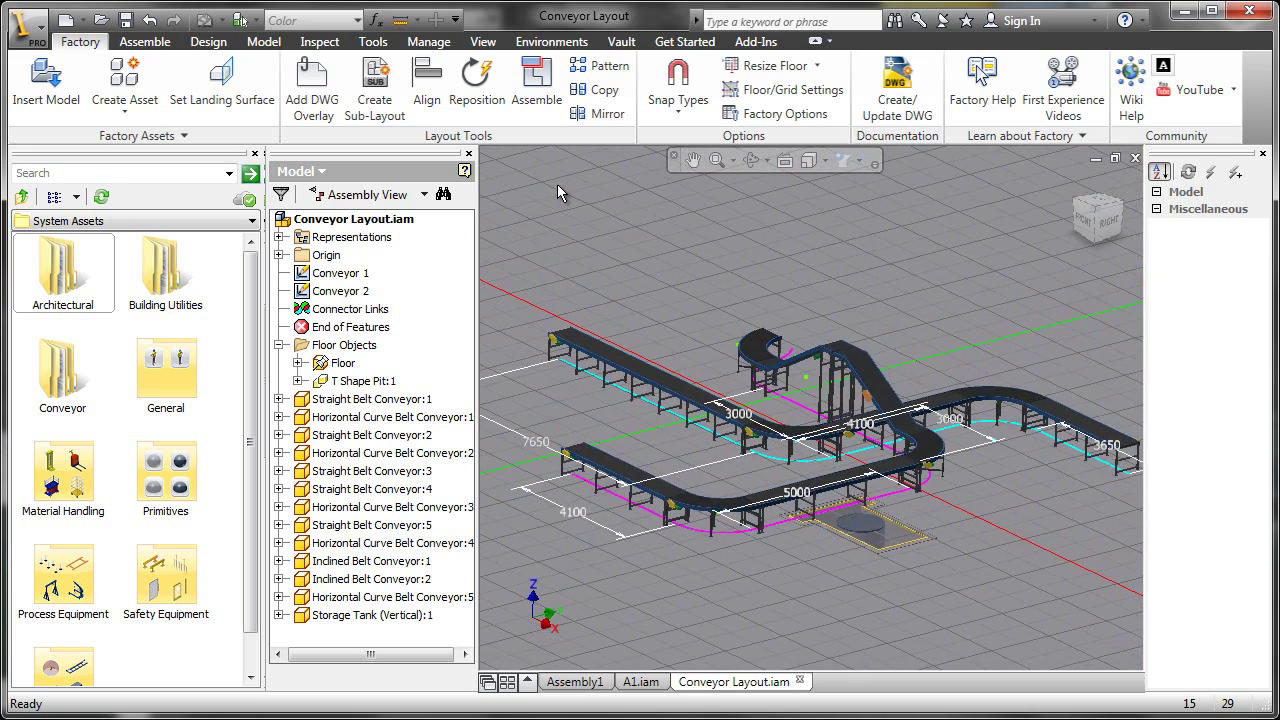
{"action": "key", "text": "F6"}
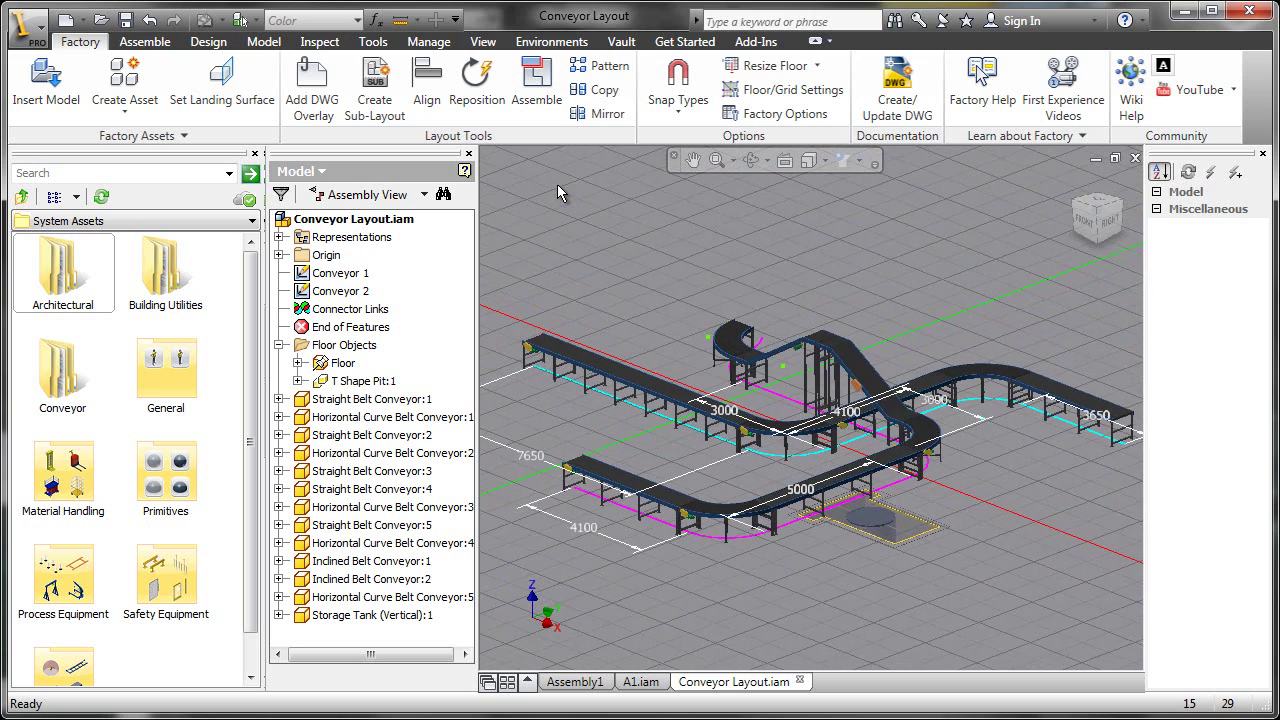